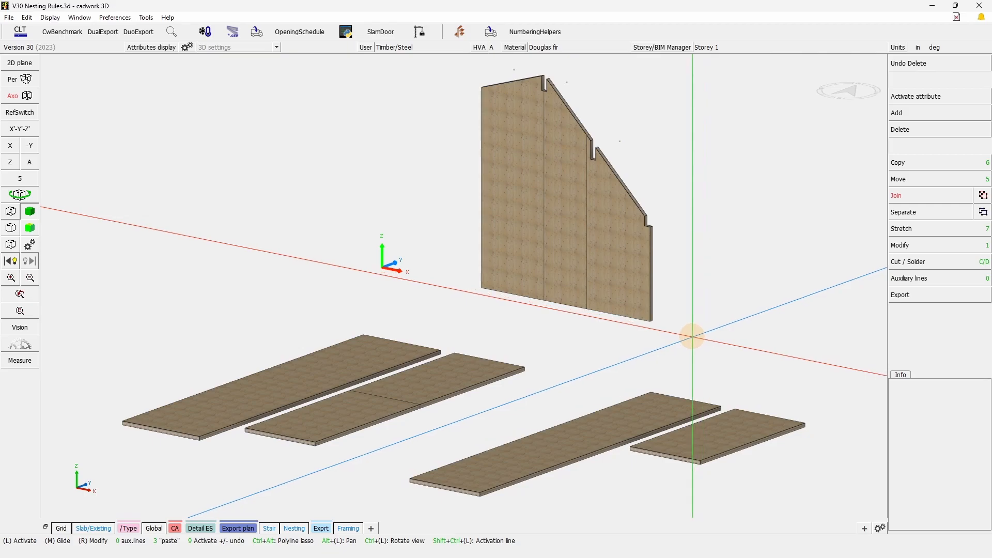
Start a new panel nesting group for the ungrouped 5 1/2" CLT panels in the Nesting manager.
left_click(146, 17)
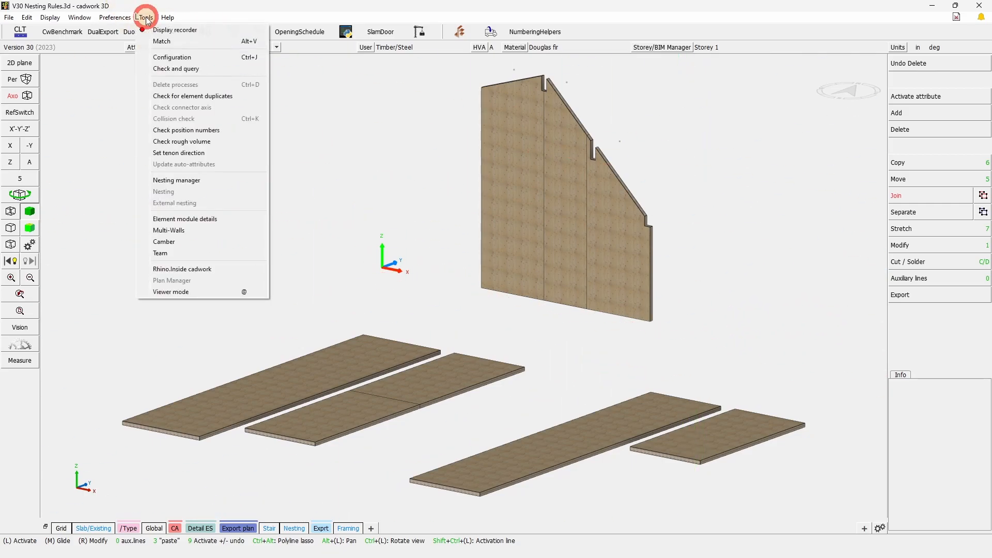
left_click(176, 180)
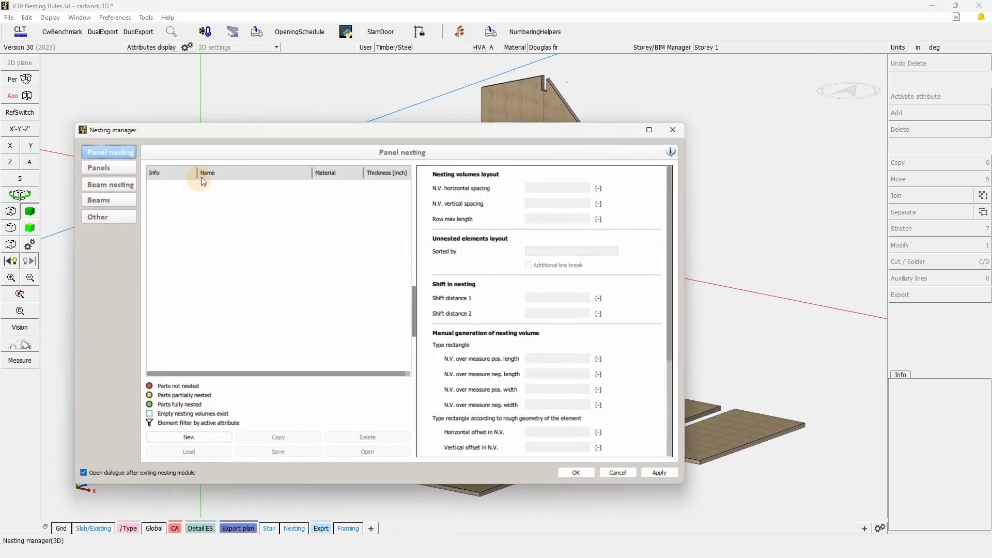
left_click(112, 166)
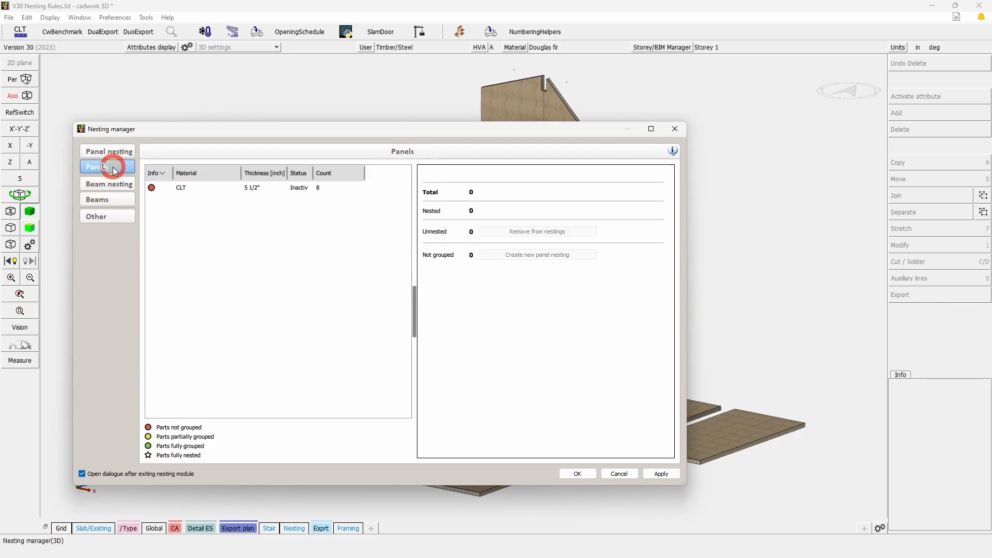
left_click(274, 195)
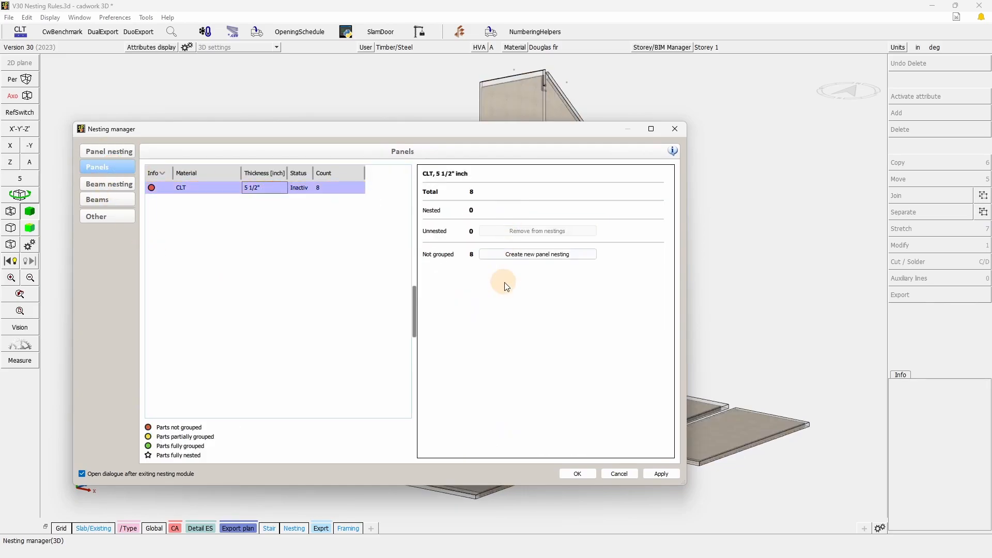
left_click(520, 257)
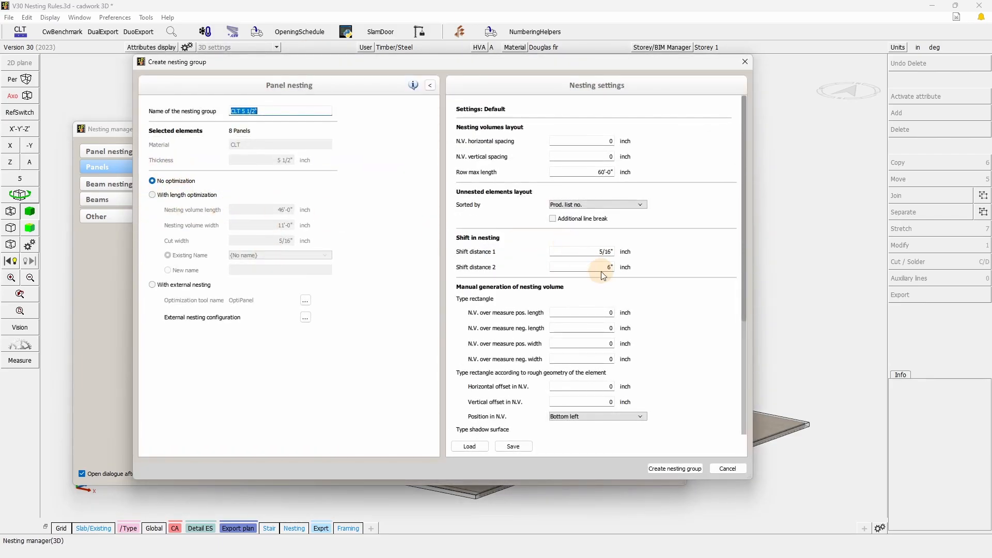
Open the nesting volume generation rules from the new nesting group's settings.
scroll(599, 274, "down", 5)
scroll(628, 361, "down", 1)
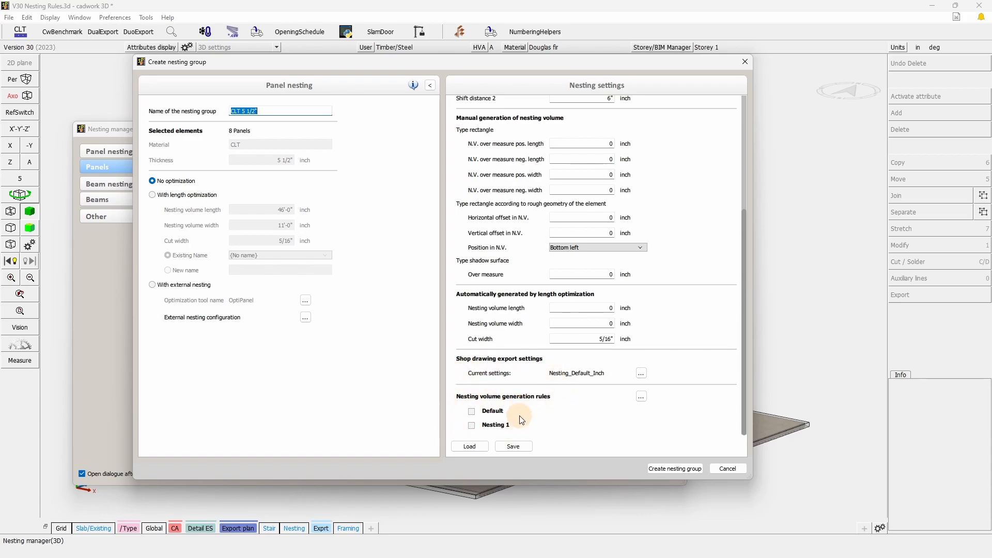
mouse_move(492, 417)
left_click(642, 397)
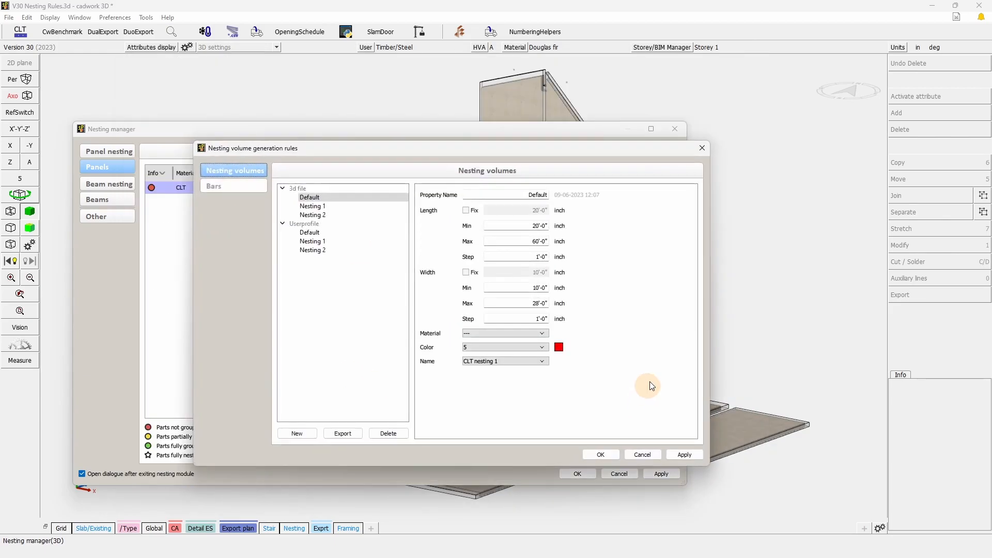
Delete the Default, Nesting 1 and Nesting 2 nesting volume rules stored in the 3d file.
left_click(308, 198)
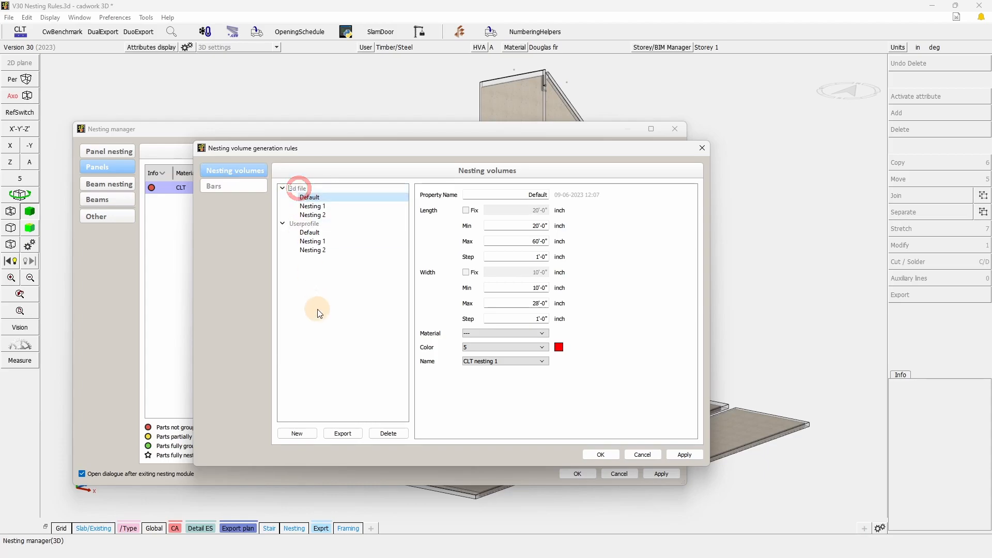
left_click(299, 189)
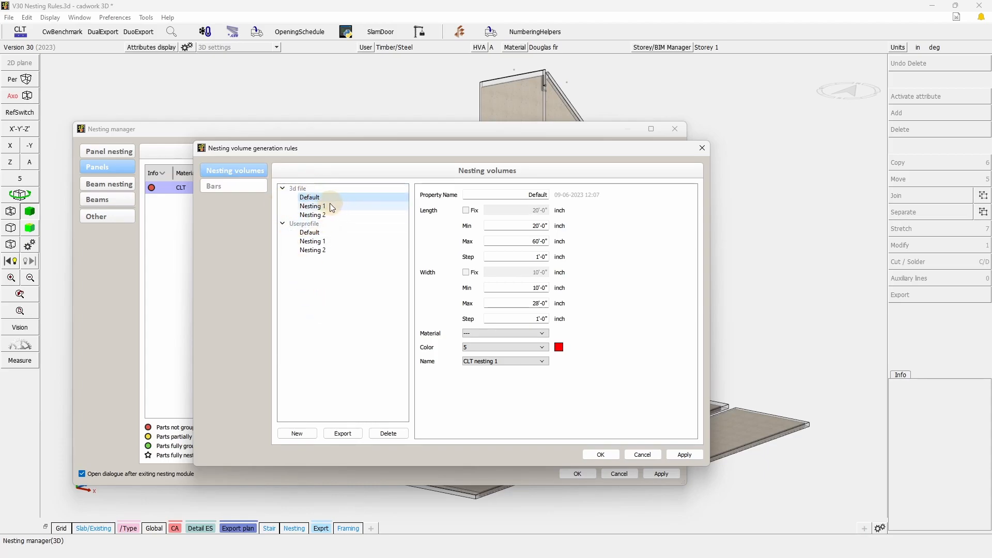
left_click(389, 435)
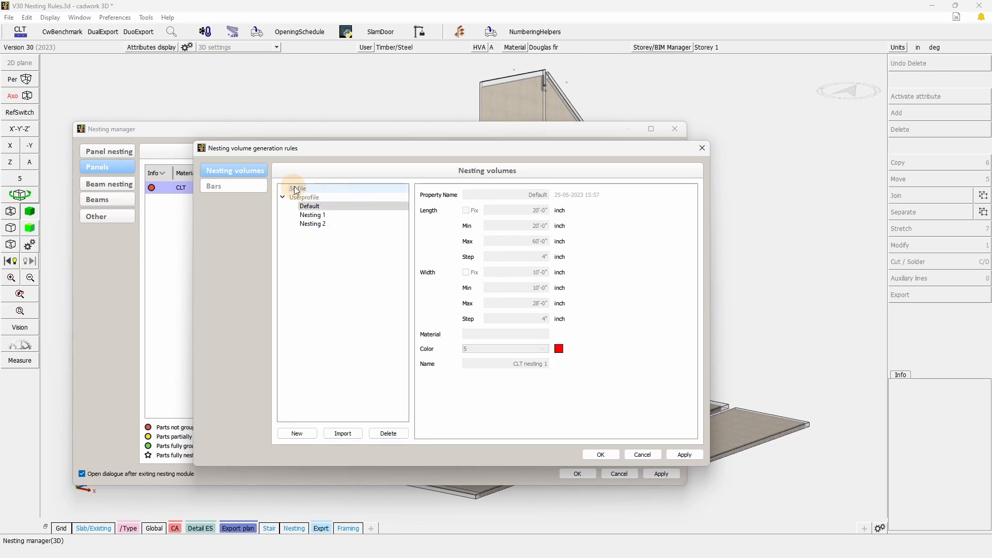
left_click(306, 206)
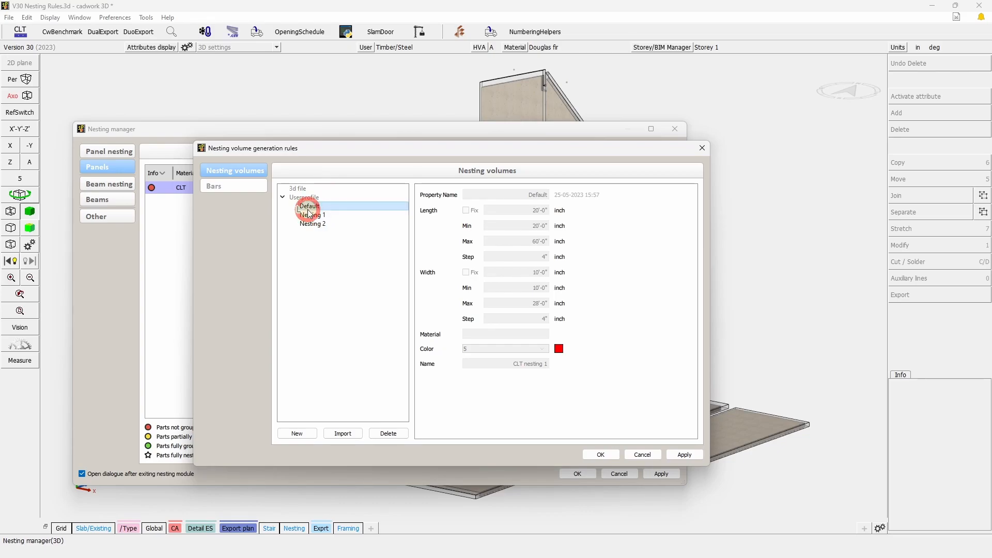
left_click(361, 411)
left_click(349, 435)
left_click(397, 434)
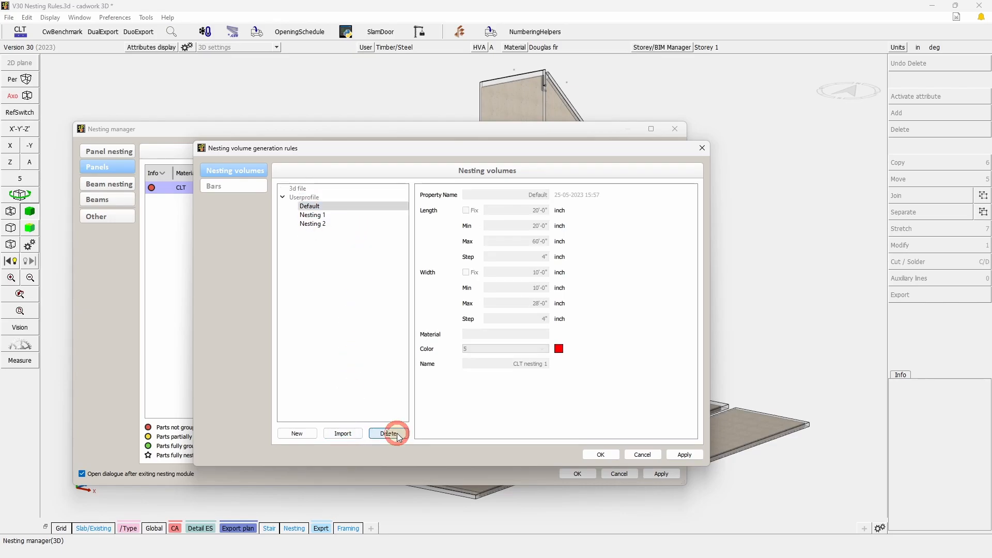
Create a nesting volume rule named CLT x and set its fixed length to 40'.
left_click(297, 434)
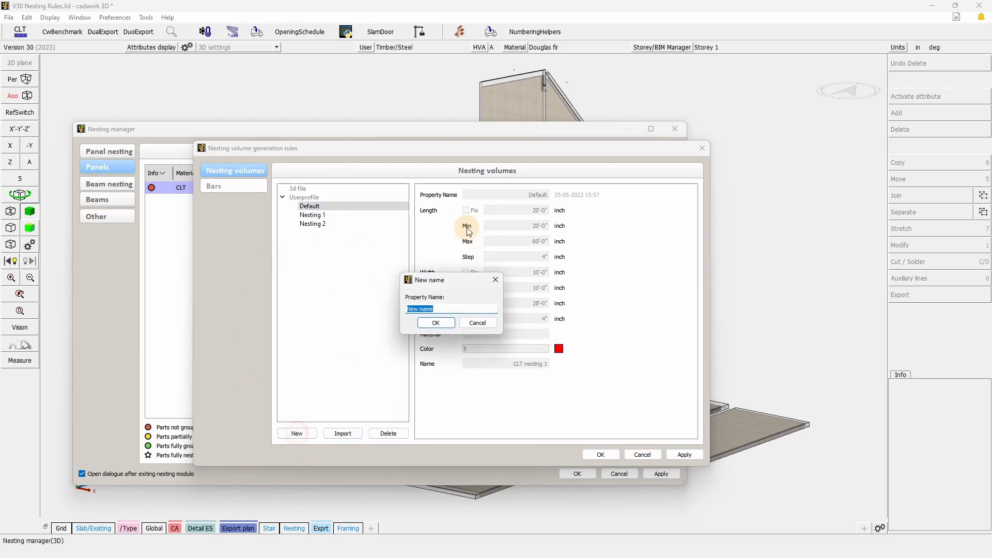
type("CLT x")
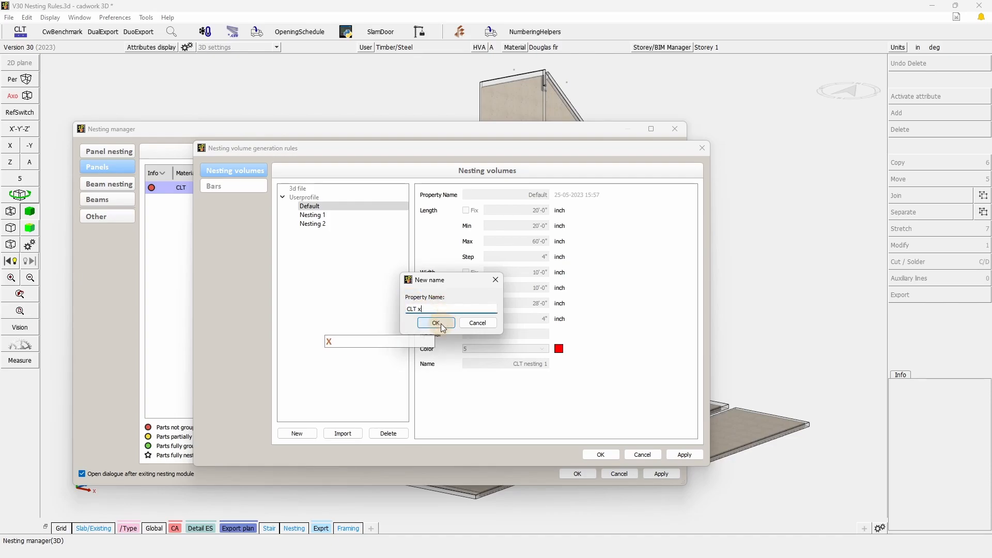
left_click(436, 323)
left_click_drag(520, 210, 561, 210)
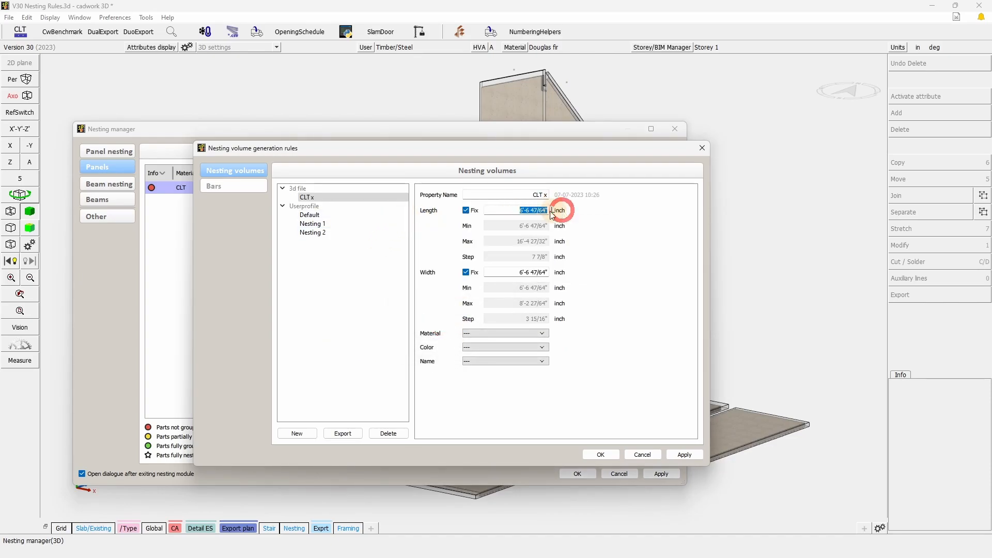
type("40'")
left_click(610, 230)
Switch the CLT x rule's length from fixed to a range with minimum 20', maximum 60' and step 2'.
left_click(463, 210)
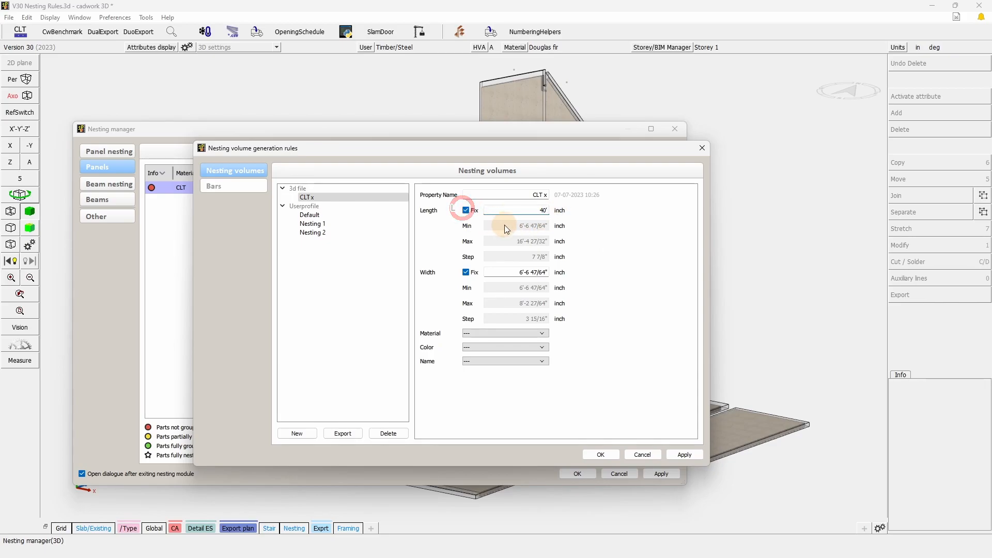
left_click(468, 211)
left_click(571, 228)
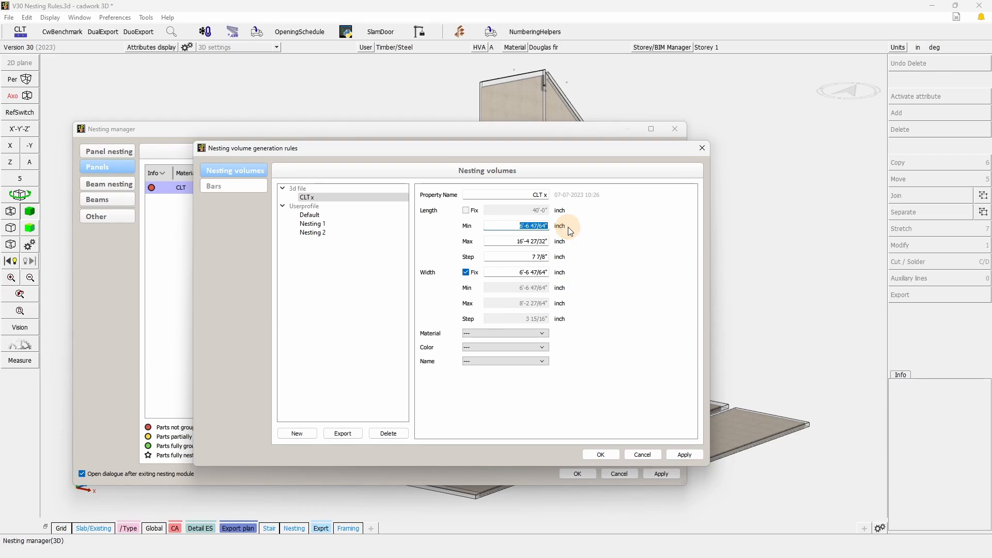
type("20'")
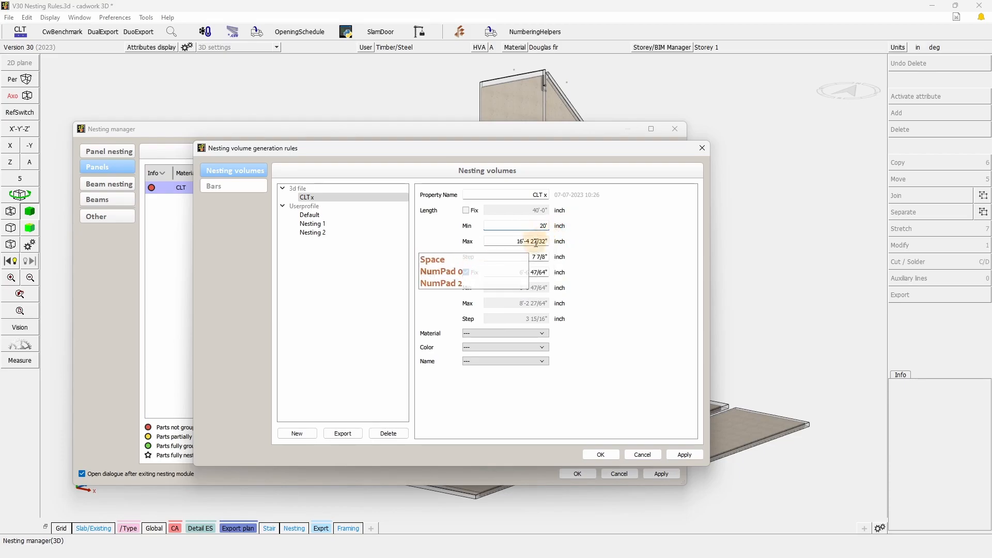
left_click(534, 238)
double_click(537, 240)
type("60")
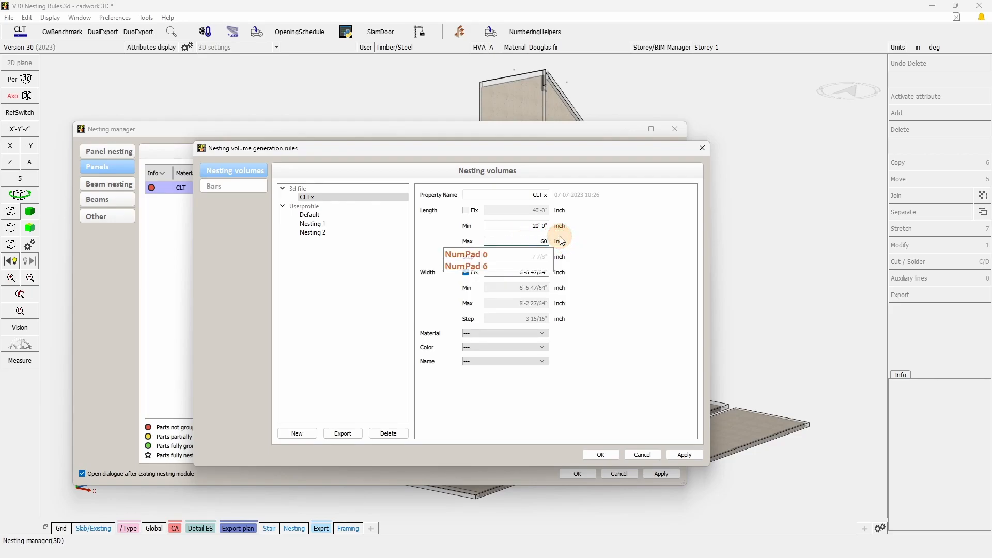
key("Tab")
type("2")
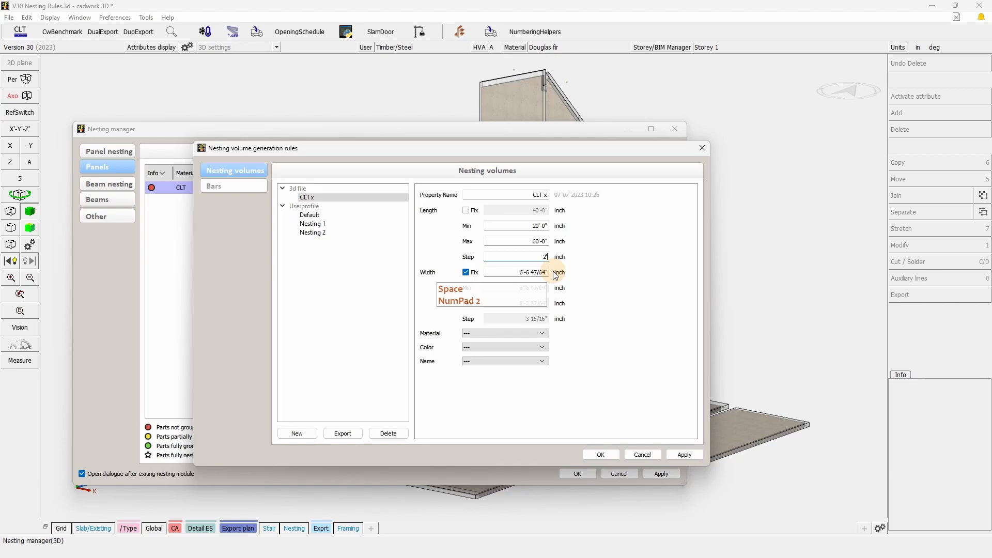
key("Return")
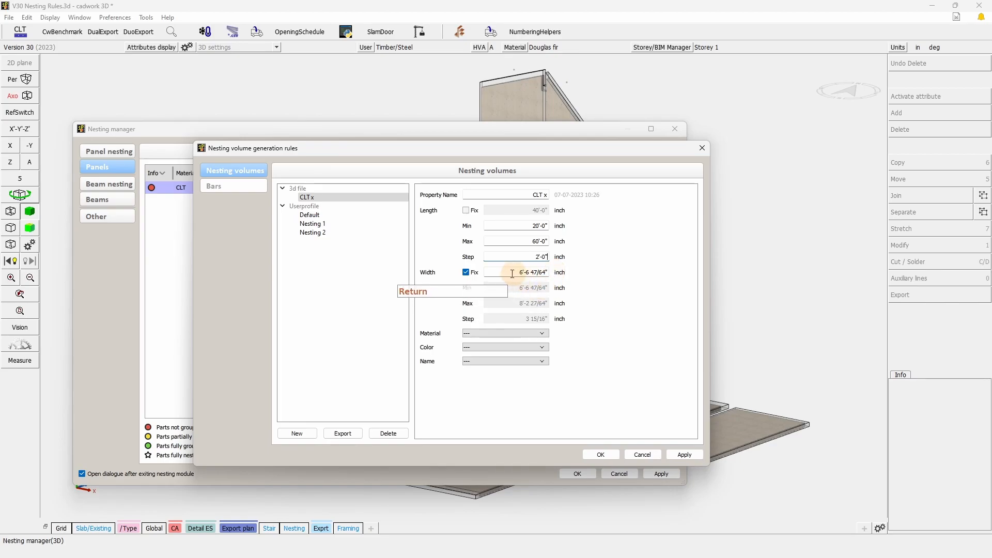
Switch the CLT x rule's width from fixed to a range with minimum 4', maximum 10' and step 1'.
left_click(466, 273)
double_click(521, 289)
type("4")
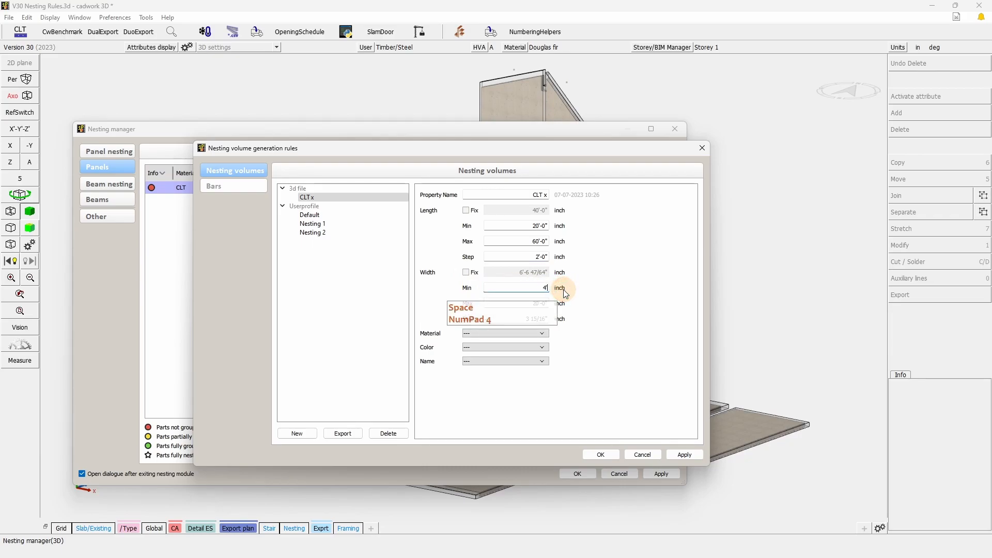
double_click(534, 303)
type("10'")
double_click(544, 318)
type("1")
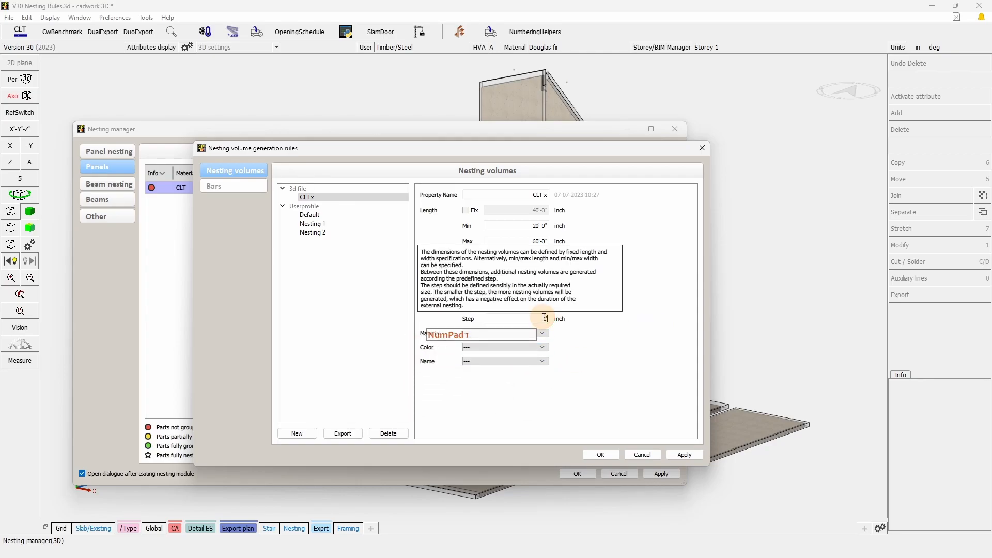
type("'")
left_click(620, 371)
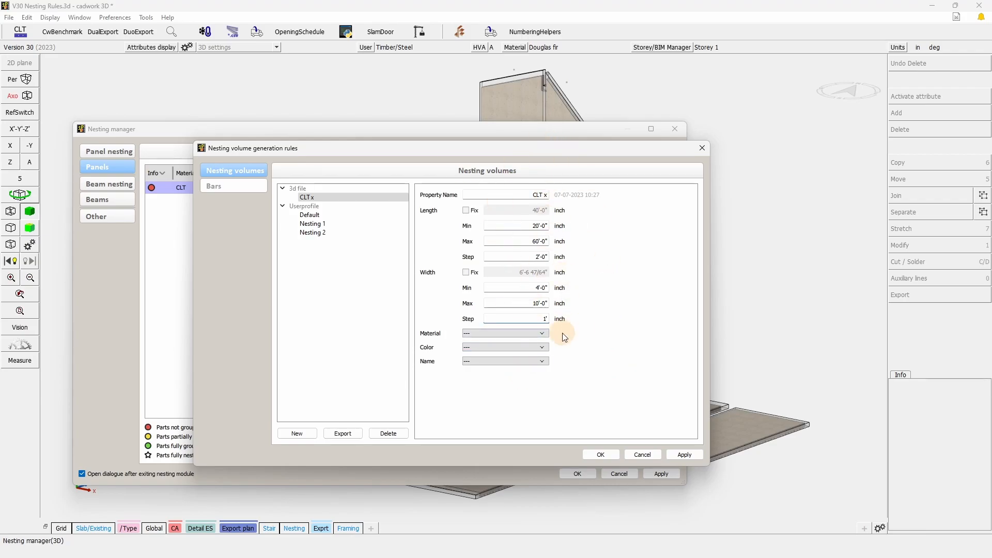
Assign the CLT material to the CLT x nesting volume rule.
left_click(512, 333)
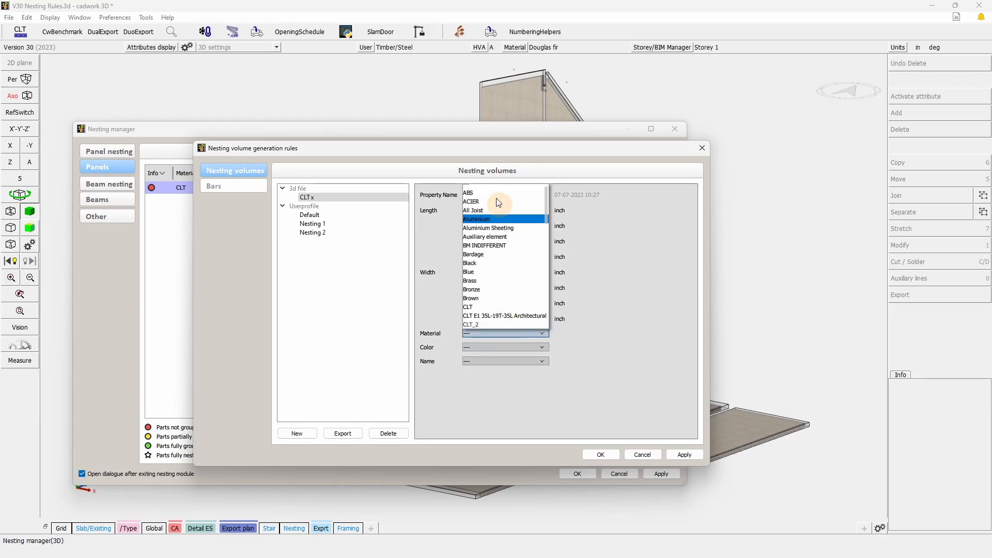
scroll(512, 315, "down", 5)
scroll(511, 313, "up", 5)
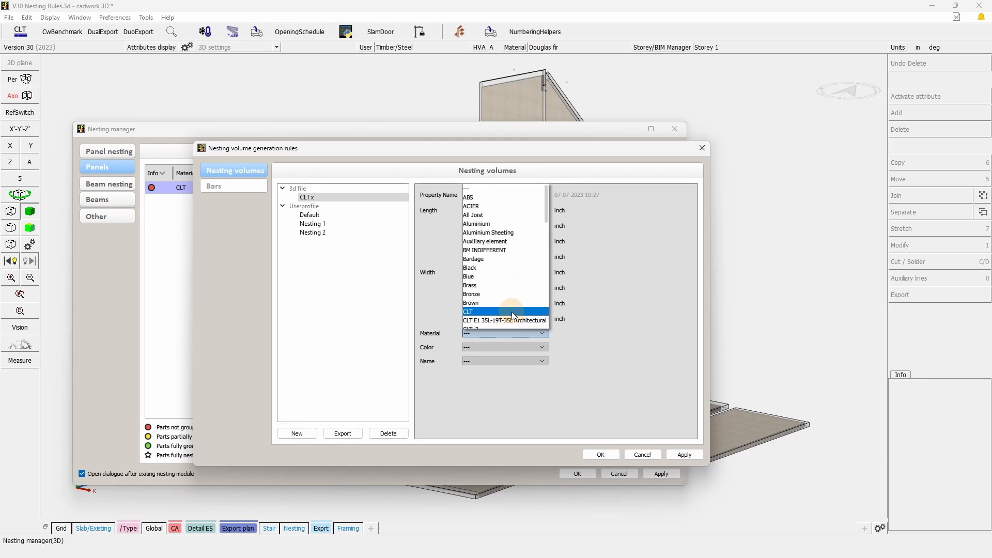
scroll(508, 312, "down", 2)
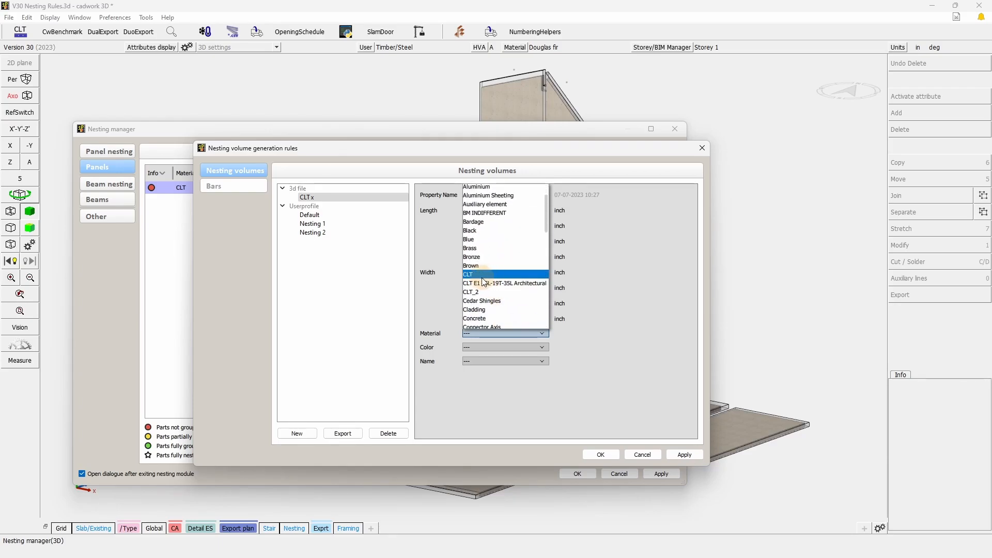
left_click(480, 275)
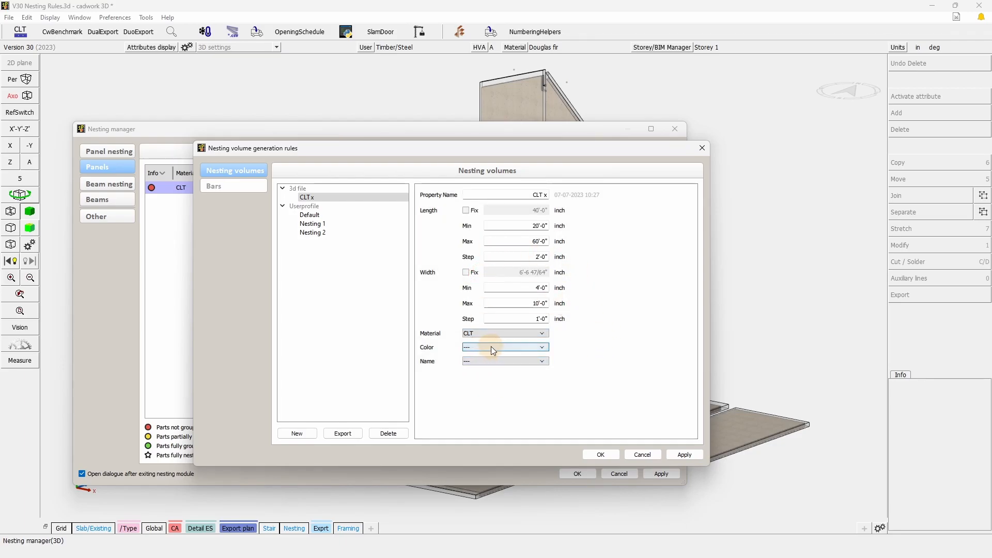
Set the CLT x rule's color to 3 (green) and leave its name attribute unassigned.
left_click(514, 351)
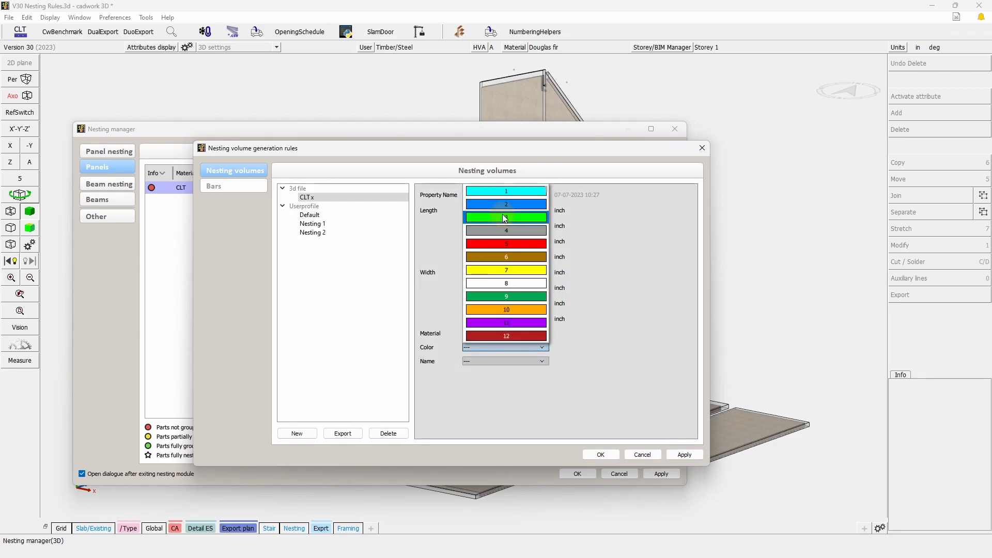
left_click(509, 217)
left_click(491, 364)
left_click(512, 364)
left_click(570, 382)
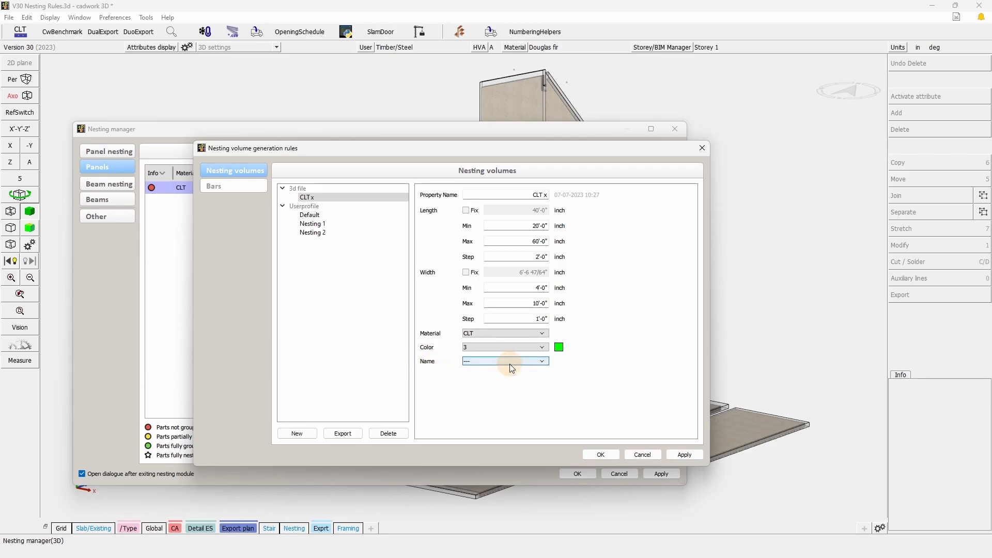
mouse_move(510, 367)
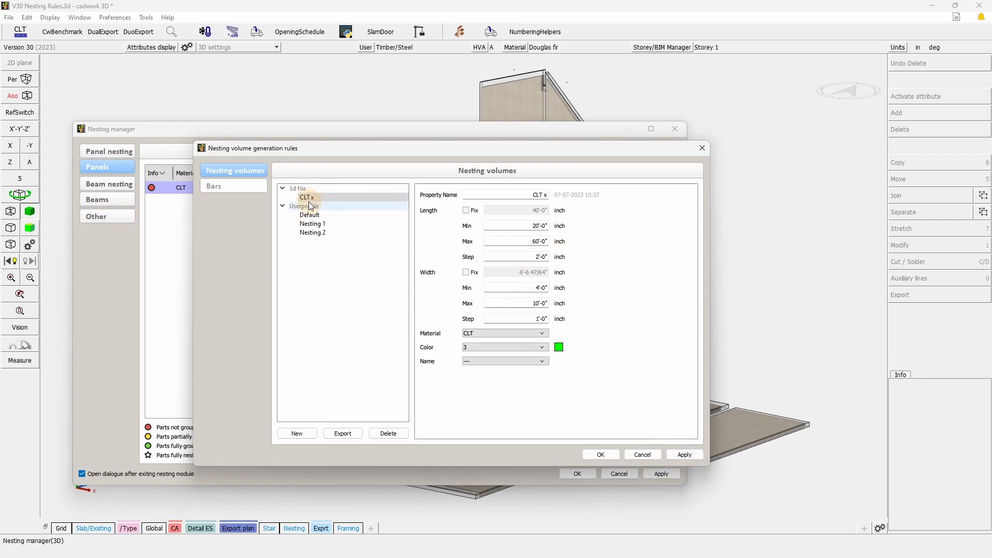
Export the CLT x rule from the 3d file to the user profile.
double_click(521, 195)
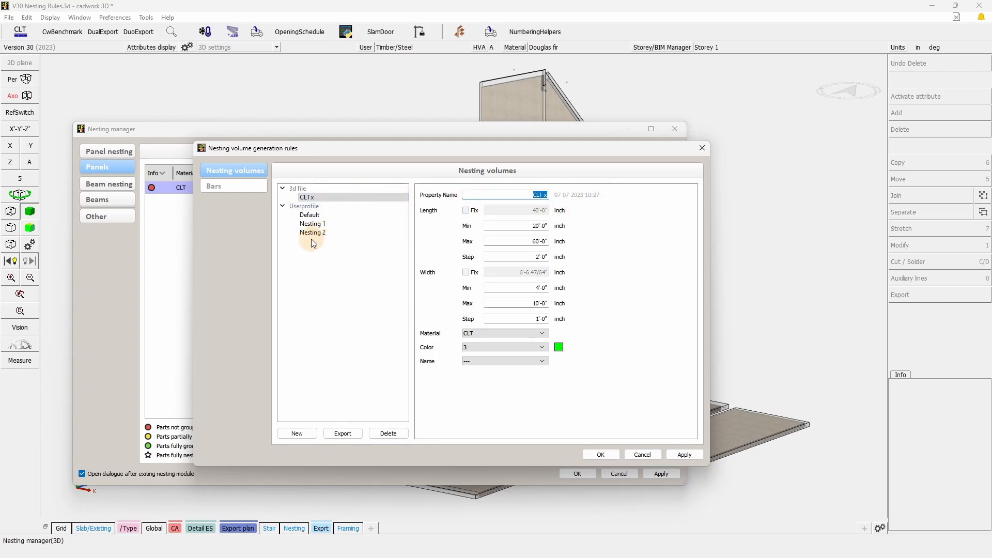
left_click(313, 199)
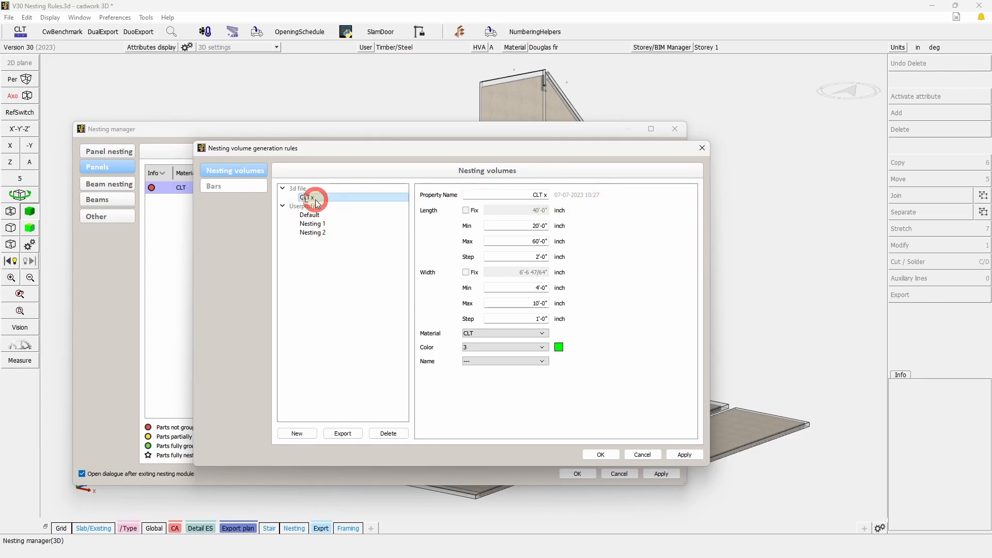
left_click(343, 433)
Import the Nesting 2 rule from the user profile into the 3d file.
left_click(306, 215)
left_click(313, 242)
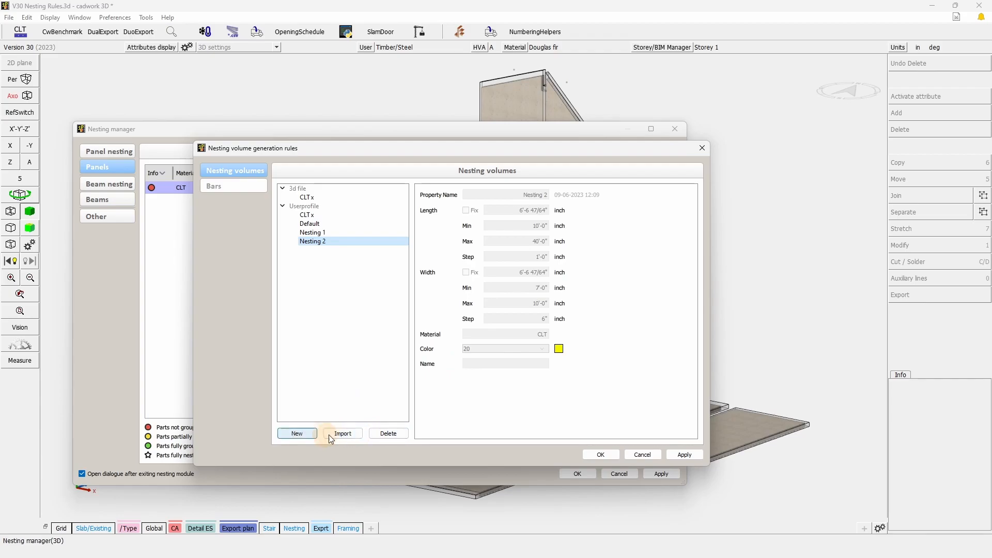
left_click(344, 434)
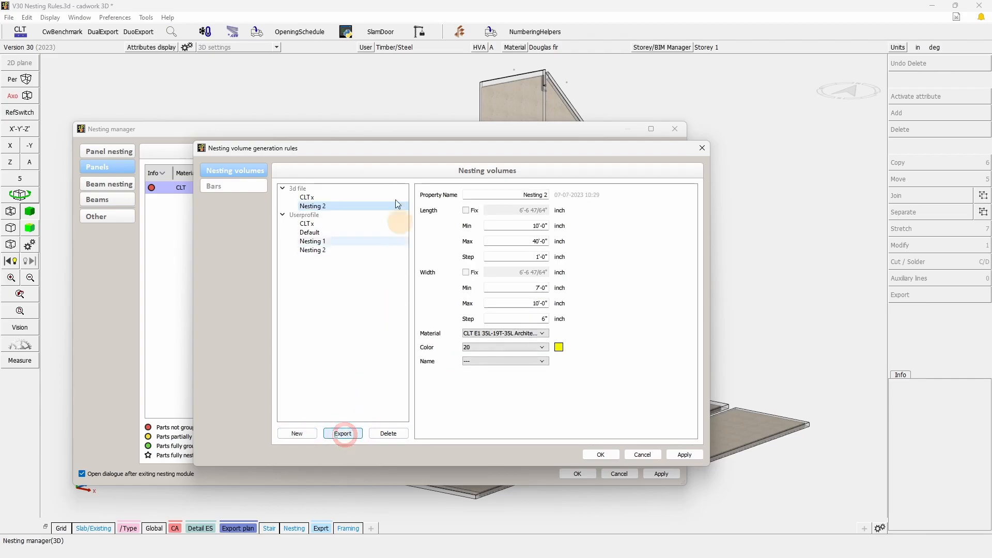
Clear the material assignment of the Nesting 2 rule in the 3d file and confirm the nesting volume generation rules.
left_click(500, 334)
scroll(481, 219, "up", 5)
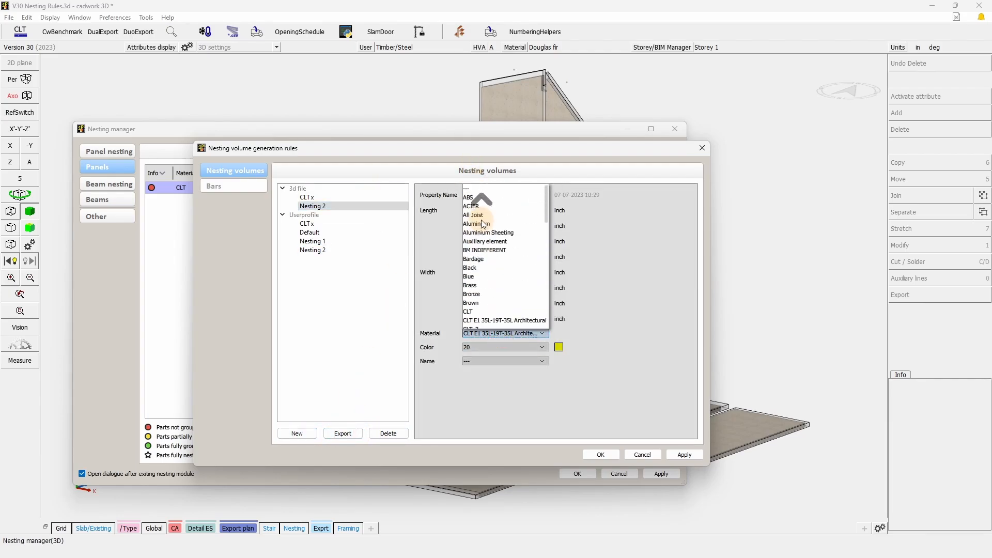
left_click(488, 189)
left_click(596, 315)
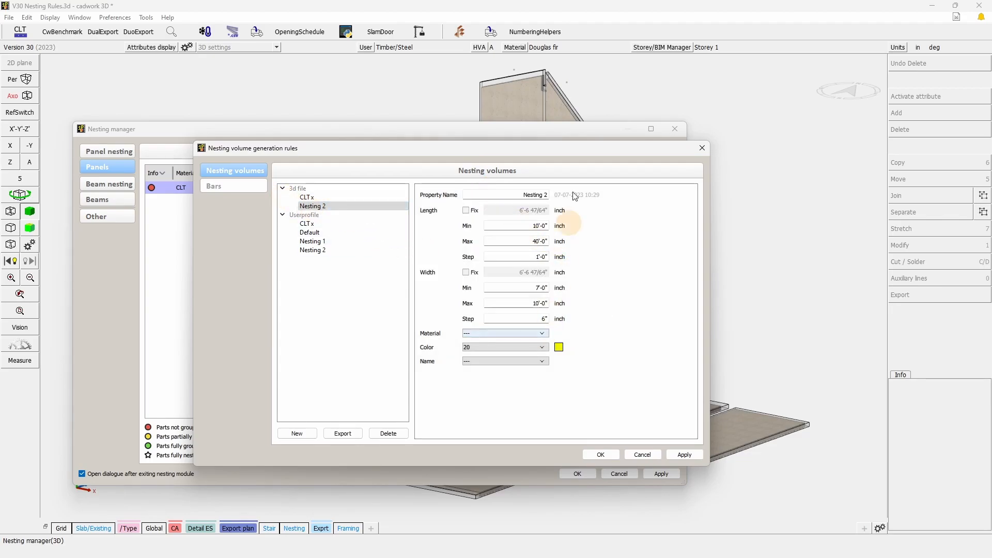
left_click(600, 454)
Examine the length and width limits of the CLT x generation rule enabled for the nesting group.
scroll(551, 252, "down", 2)
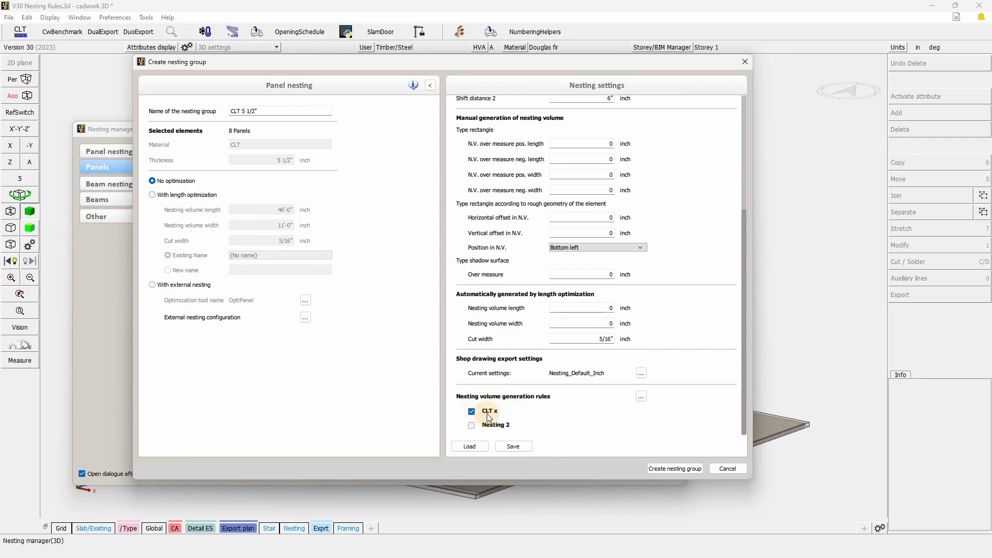
left_click(475, 428)
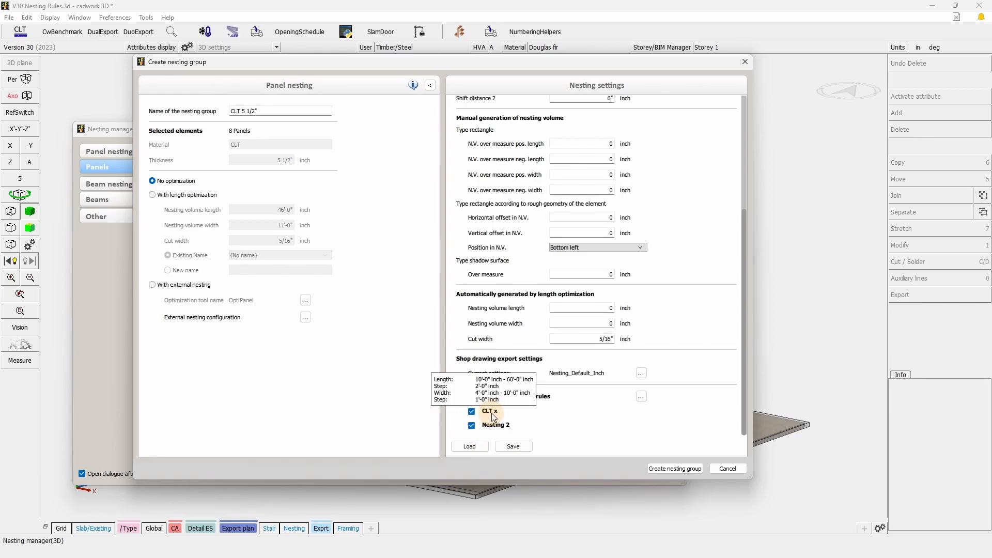
left_click(472, 426)
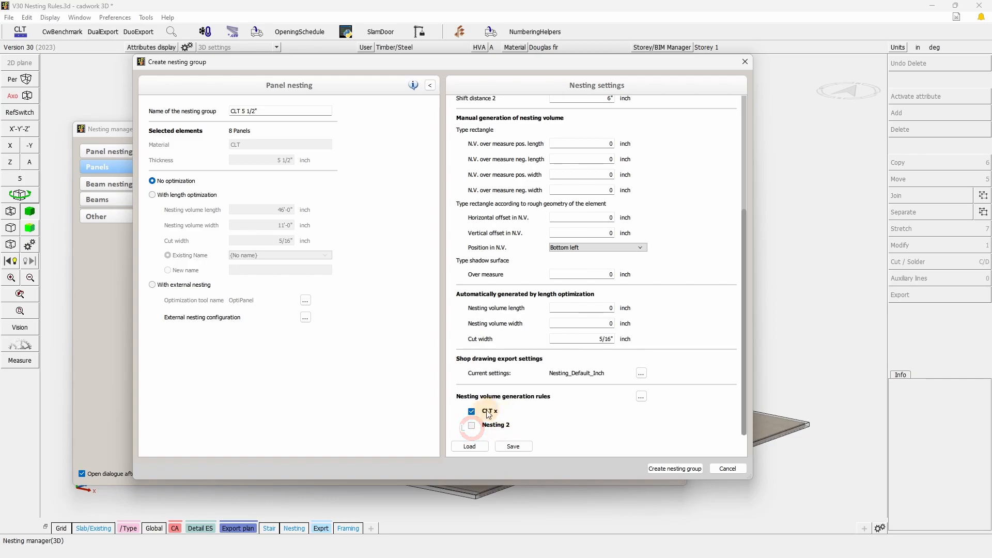
mouse_move(490, 415)
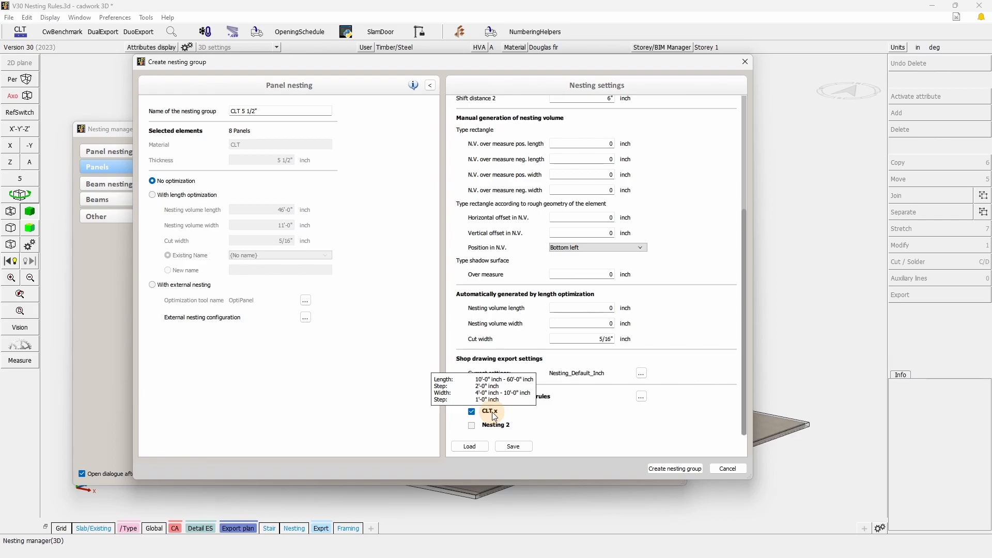
left_click(195, 195)
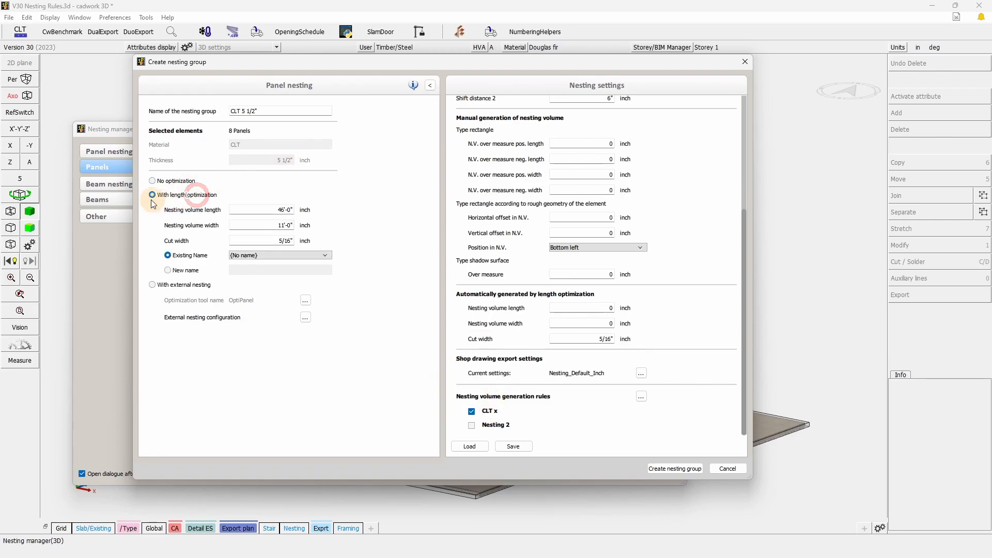
left_click(183, 198)
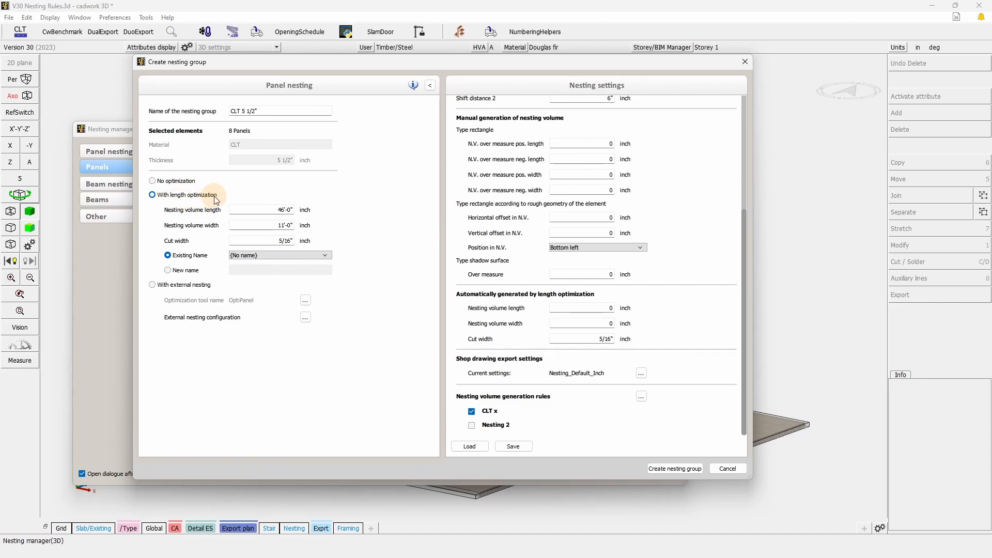
left_click(156, 285)
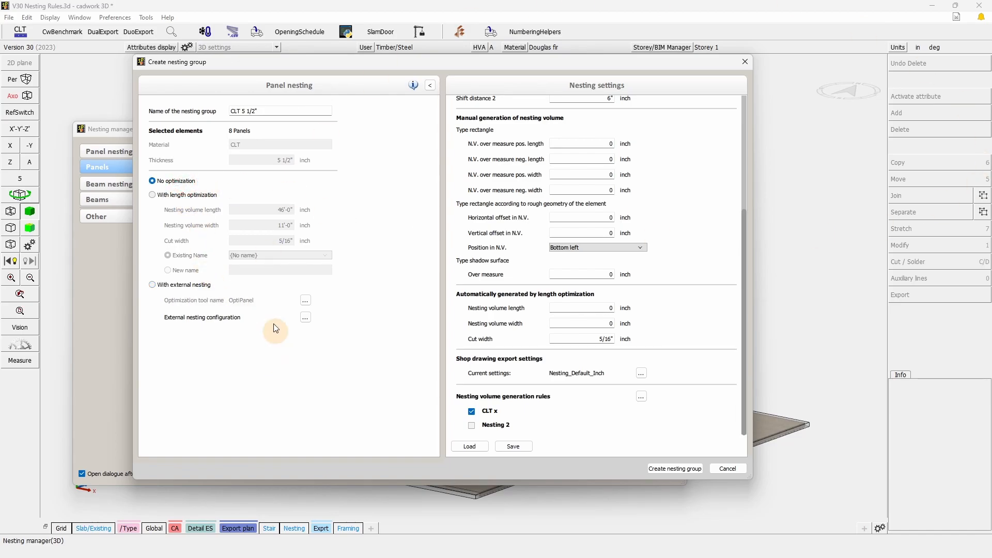
Create the CLT 5 1/2" panel nesting group with no optimization and the CLT x rule, and select it.
left_click(675, 469)
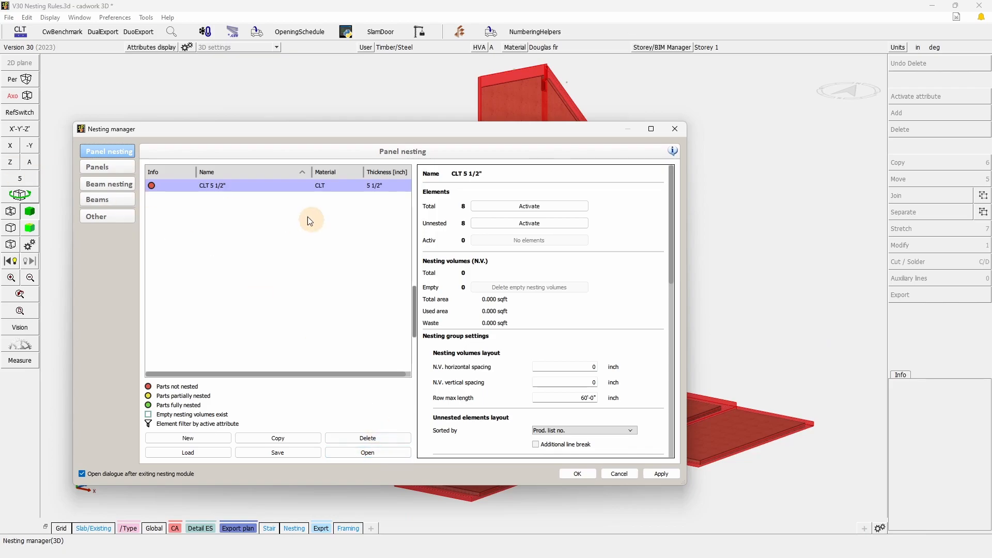
left_click(232, 191)
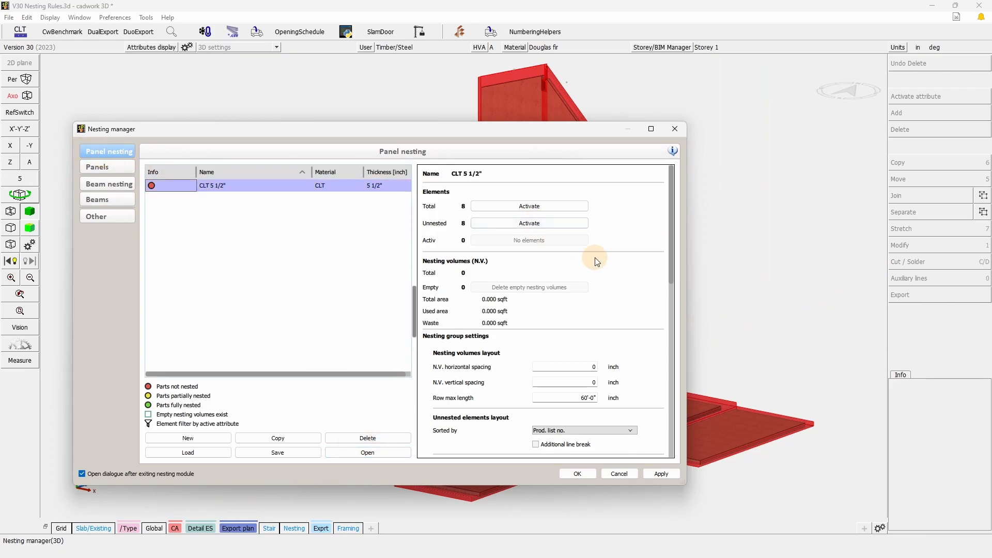
Review the CLT 5 1/2" group's settings and generation rules, and open the group for nesting.
scroll(597, 261, "down", 15)
scroll(613, 331, "down", 1)
scroll(608, 374, "up", 5)
scroll(587, 355, "up", 3)
scroll(589, 341, "down", 4)
scroll(589, 339, "down", 3)
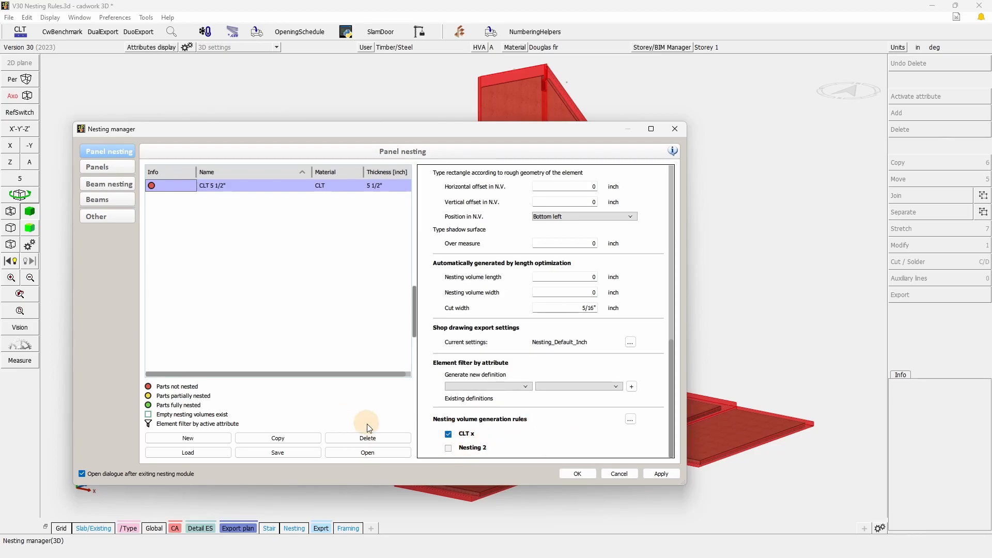
left_click(371, 451)
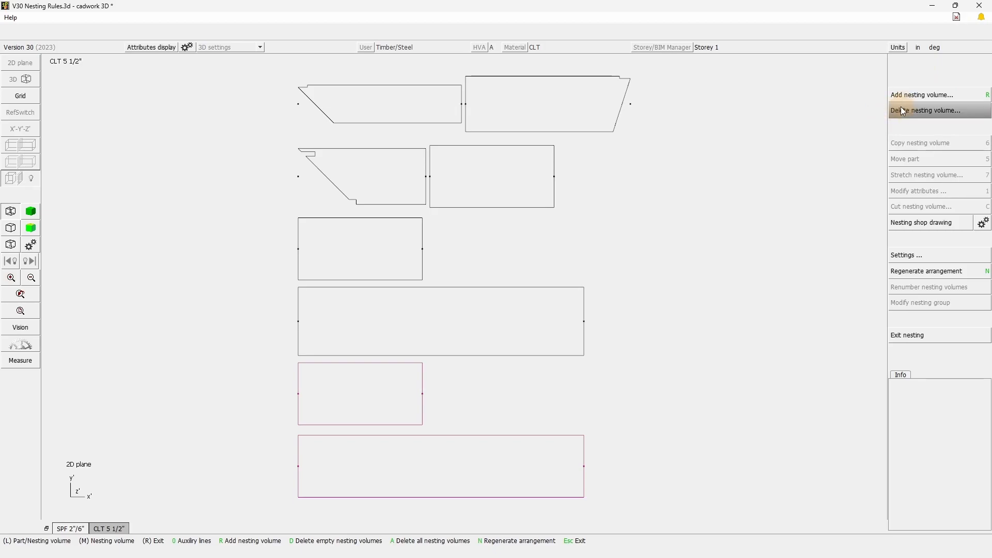
Add unnamed nesting volumes according to rule for CLT x-Min, CLT x-Max and Nesting 2-Max.
left_click(931, 97)
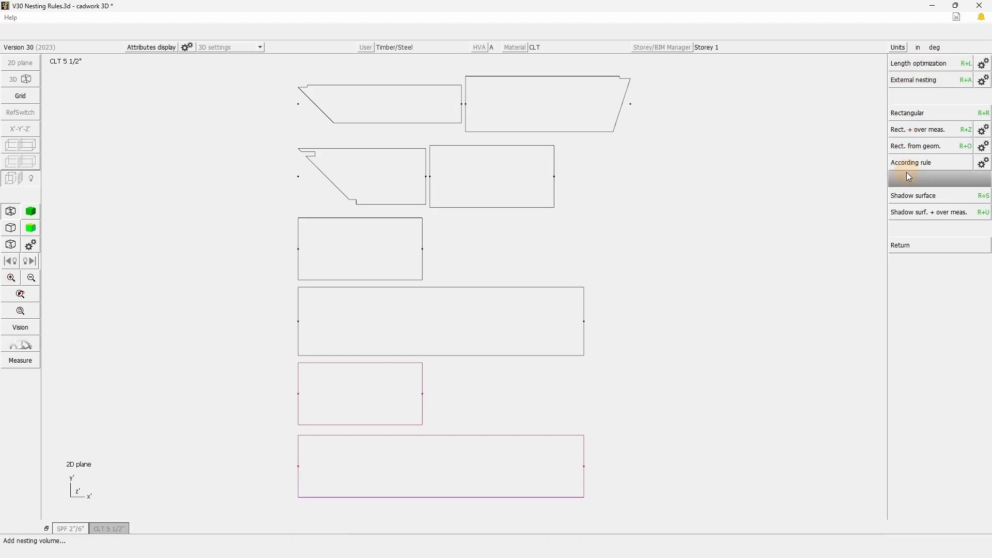
left_click(987, 165)
left_click(931, 113)
left_click(923, 147)
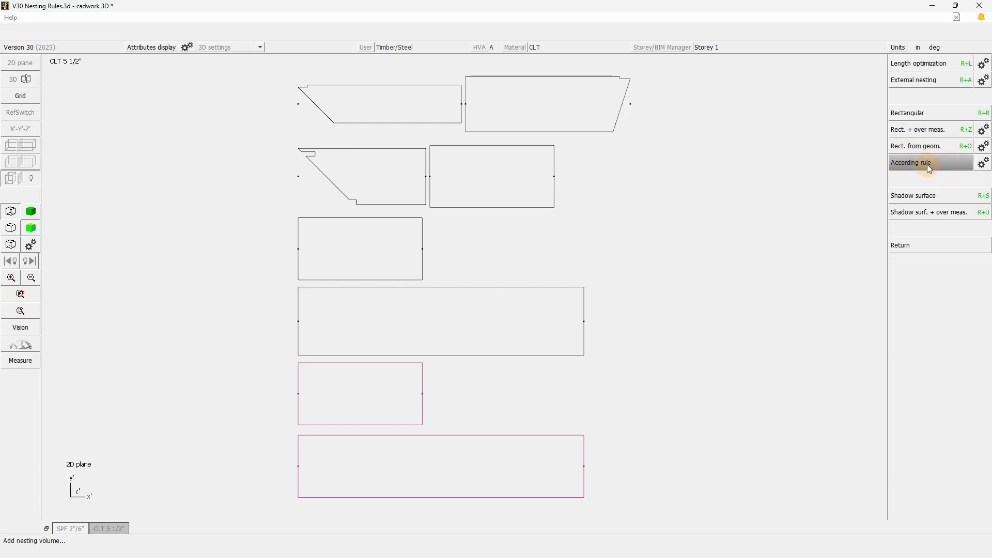
left_click(929, 167)
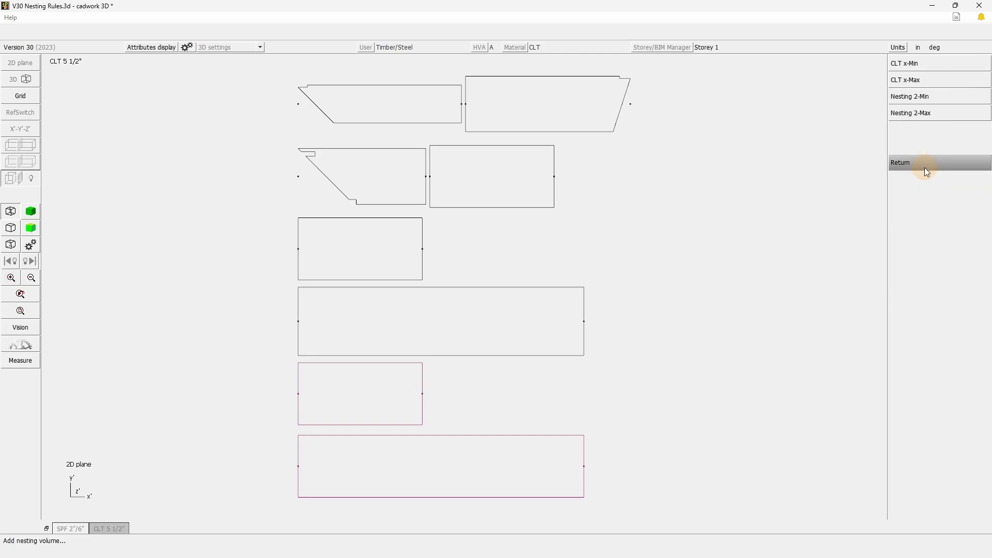
left_click(924, 67)
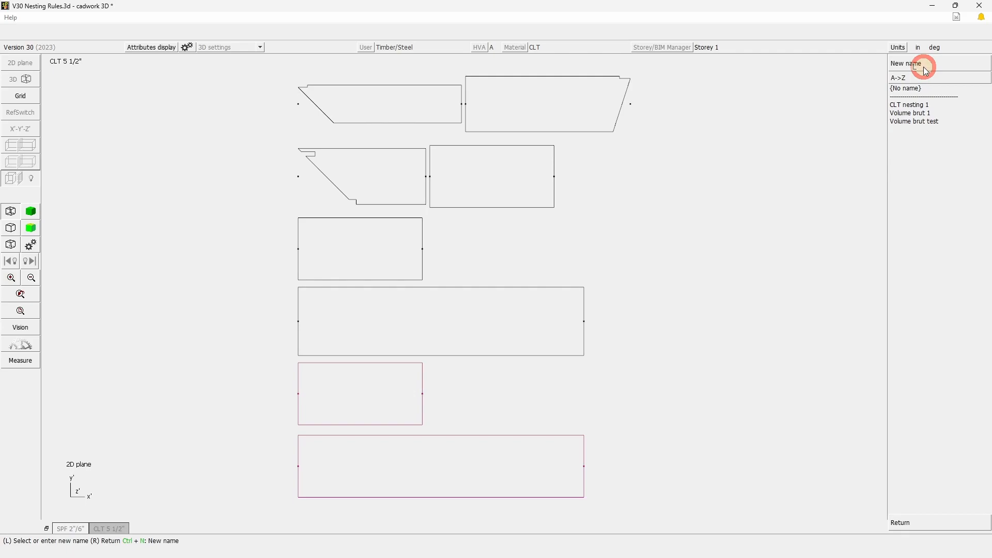
Inspect the properties of the green CLT x and yellow Nesting 2 volumes, and exit the nesting.
left_click(359, 279)
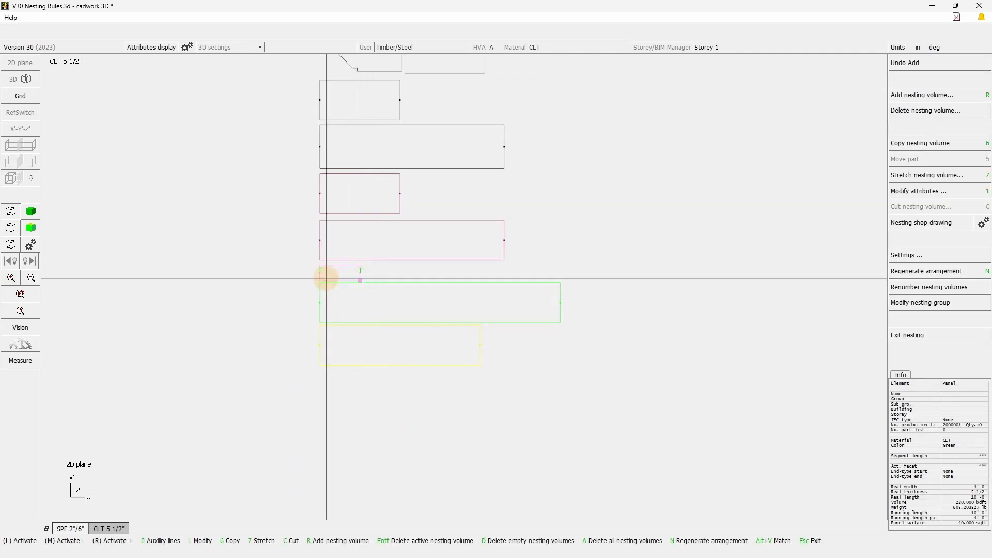
left_click(446, 283)
left_click(478, 364)
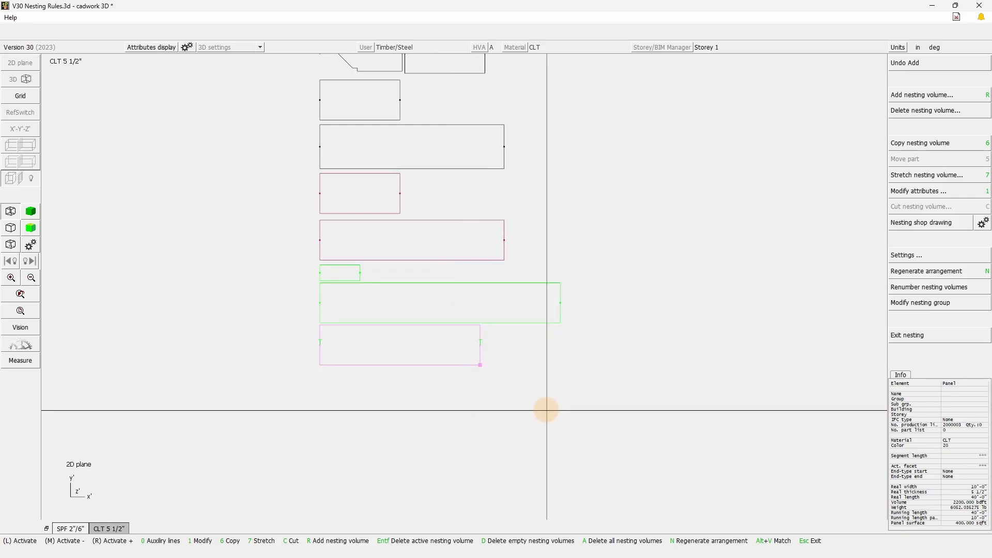
middle_click_drag(480, 367, 510, 482)
left_click(587, 477)
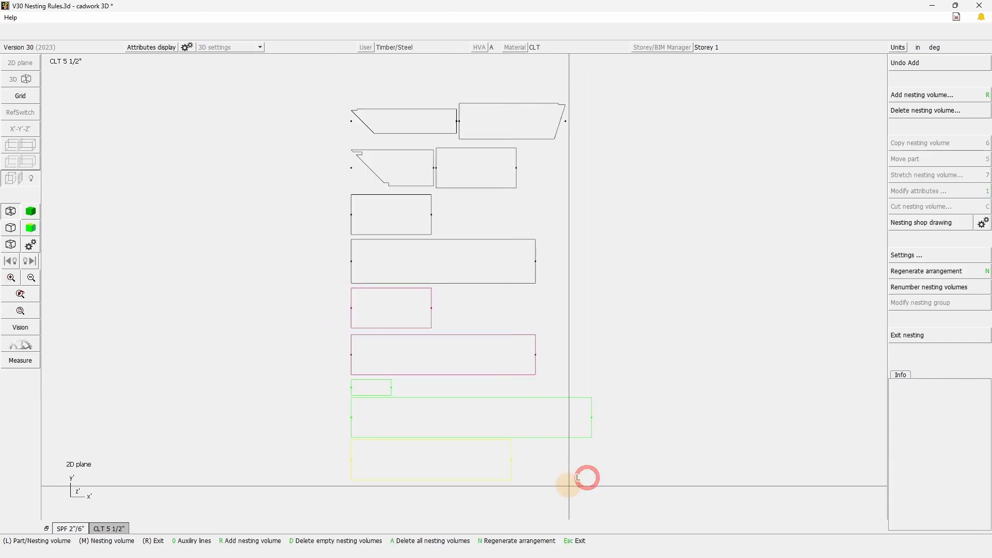
left_click(512, 481)
left_click(636, 494)
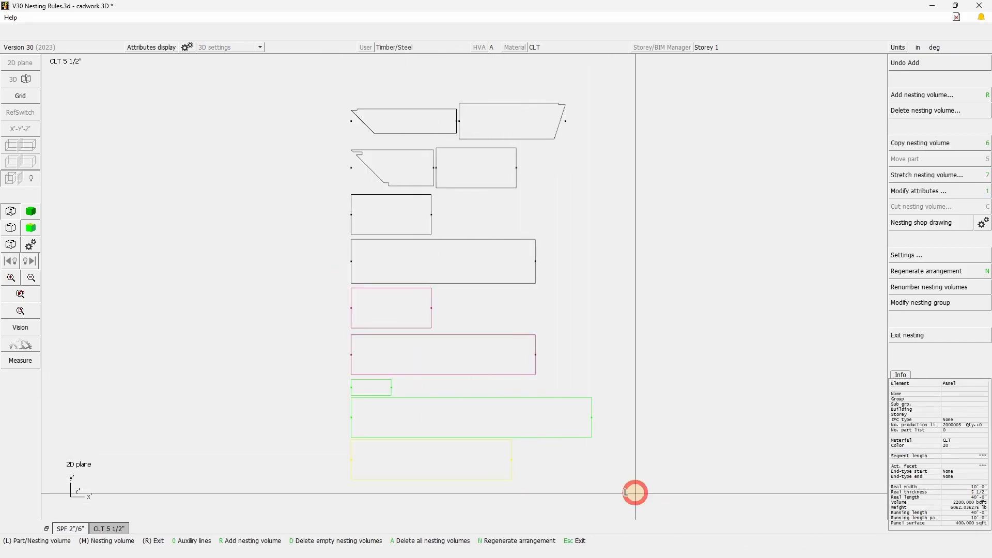
left_click(930, 337)
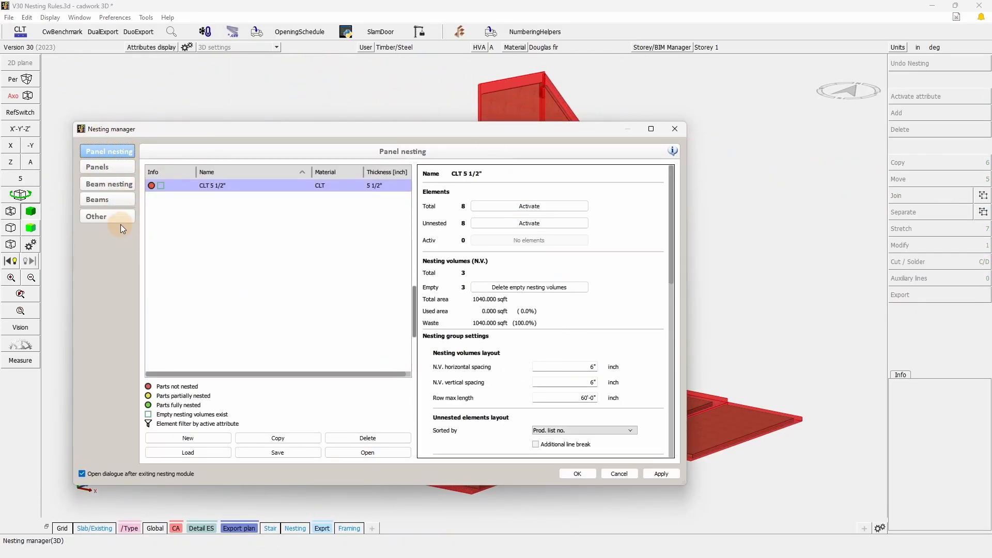
Set the color of the 3d file's Nesting 2 volume generation rule to 30 and apply the change.
left_click(108, 220)
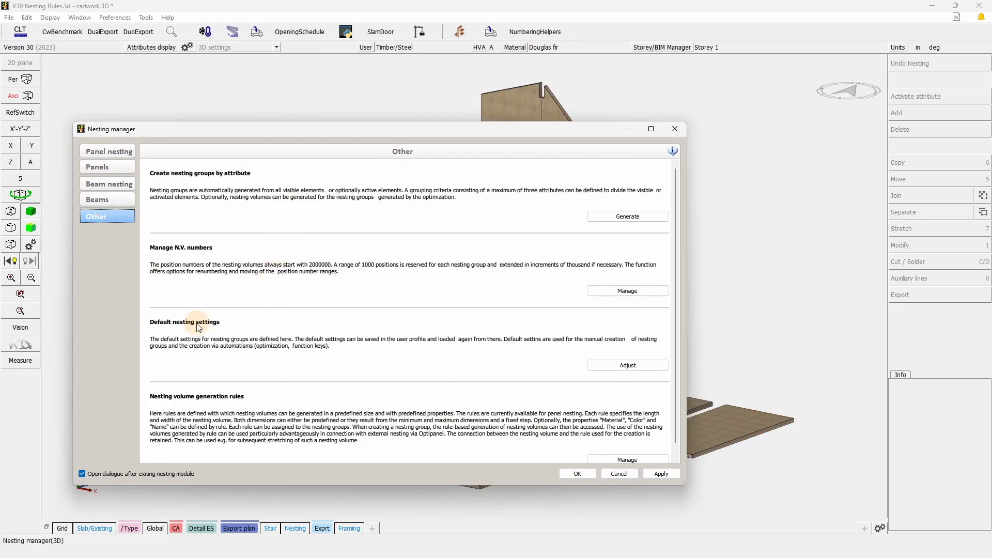
scroll(299, 404, "down", 1)
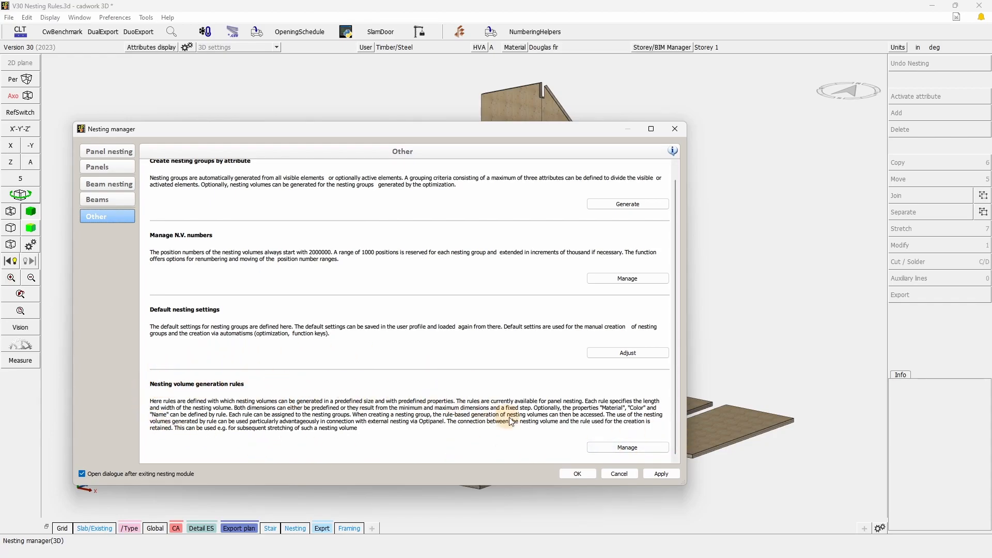
left_click(626, 448)
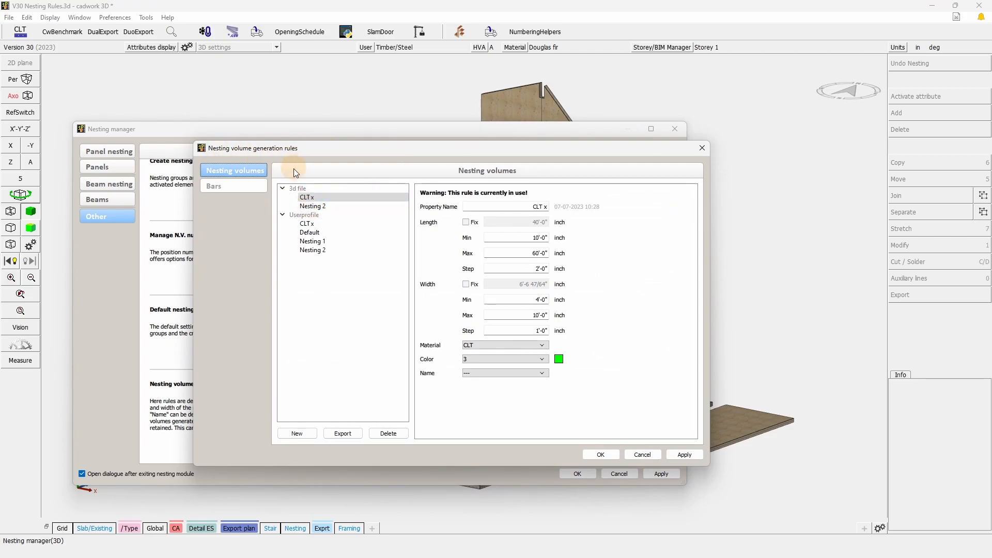
left_click(312, 206)
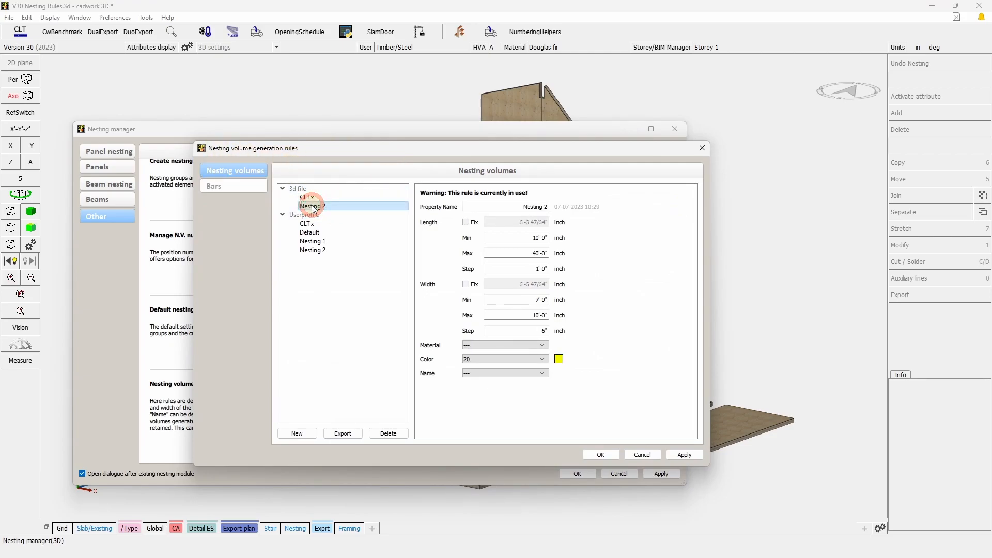
left_click(540, 362)
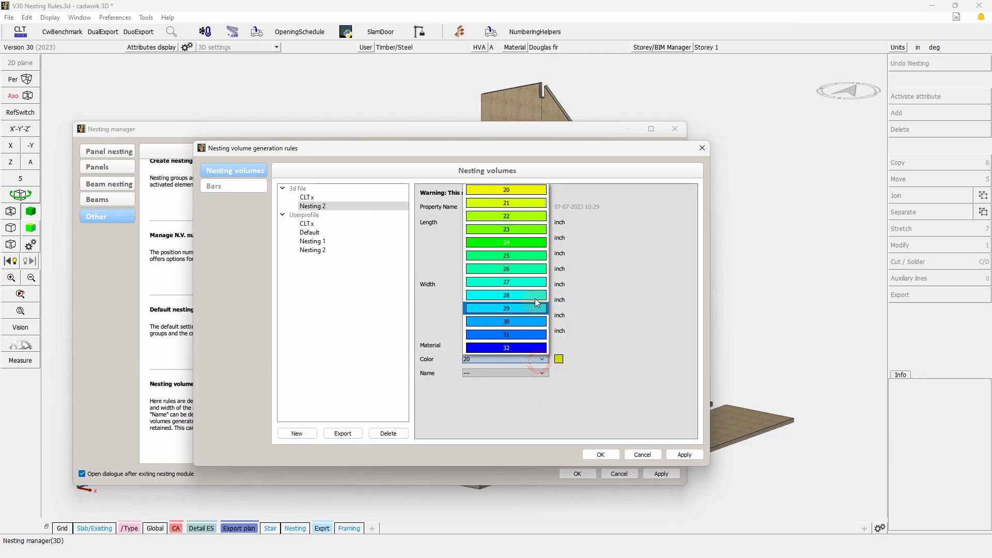
left_click(535, 321)
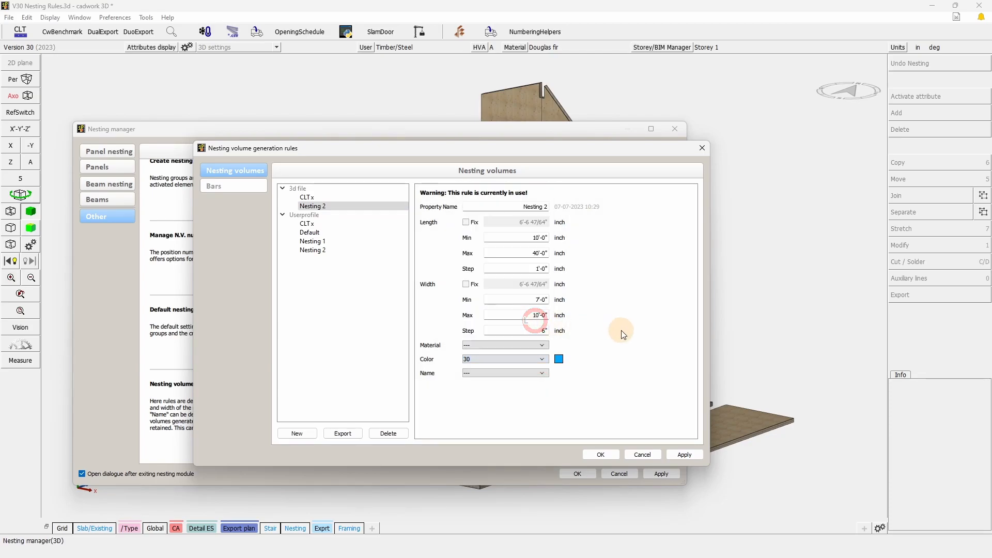
left_click(690, 457)
left_click(601, 455)
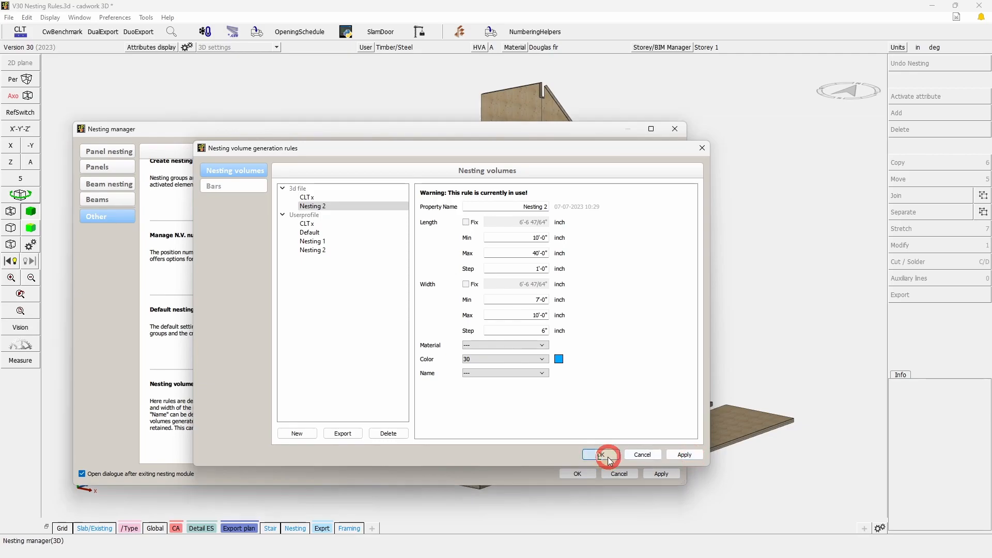
left_click(663, 474)
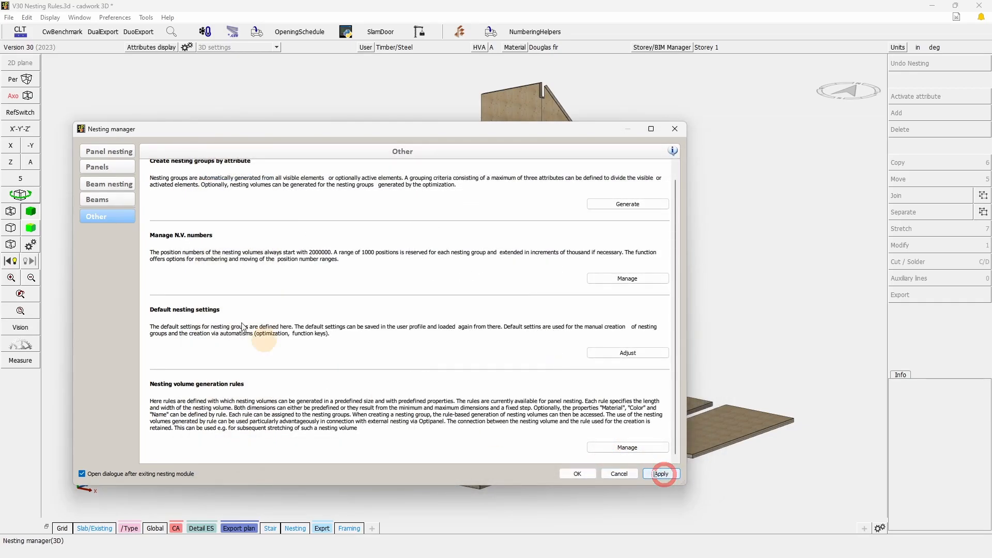
Reopen the CLT 5 1/2" panel nesting group.
left_click(110, 150)
left_click(368, 453)
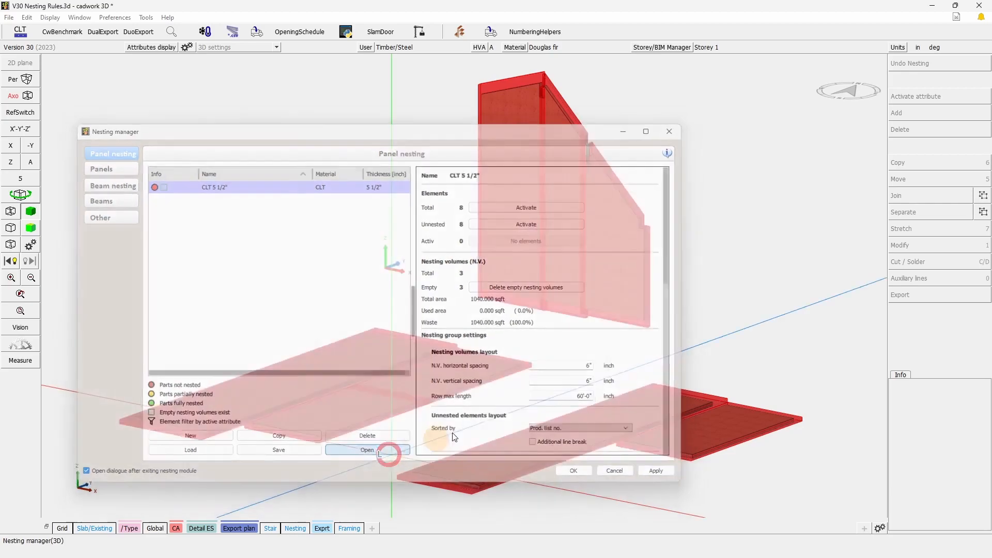
left_click_drag(535, 514, 268, 441)
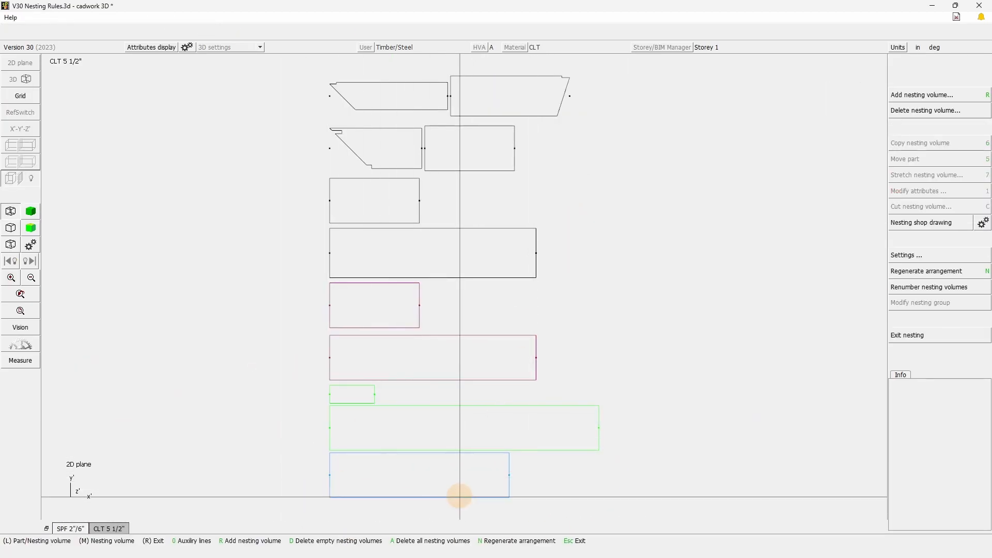
Delete the small green CLT x minimum nesting volume and activate the long roof panel directly above the remaining volumes.
left_click(372, 387)
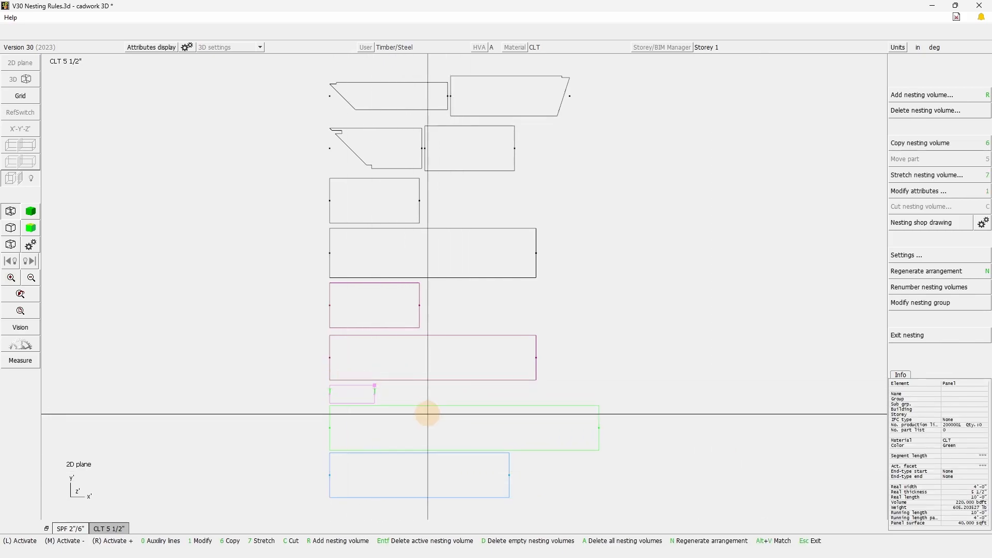
key("Delete")
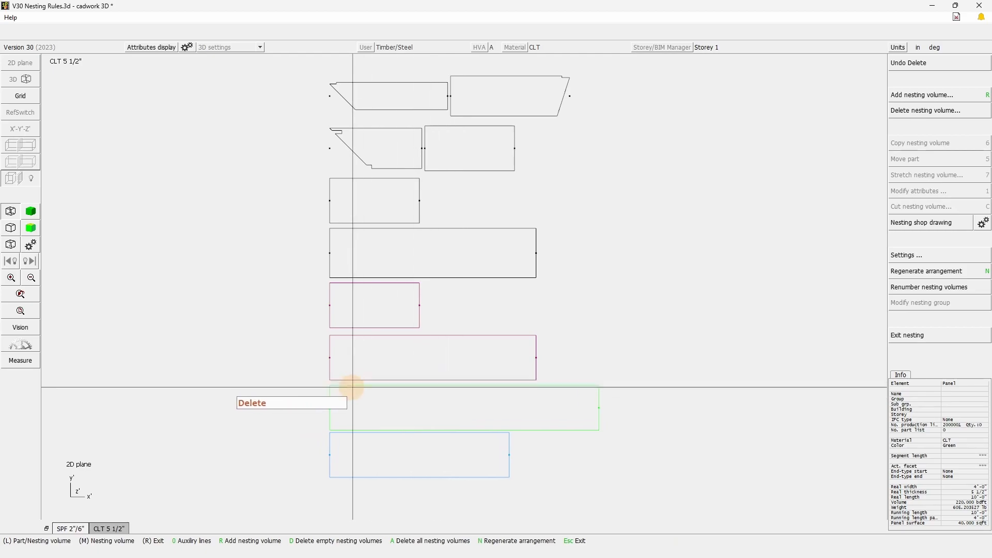
left_click(334, 380)
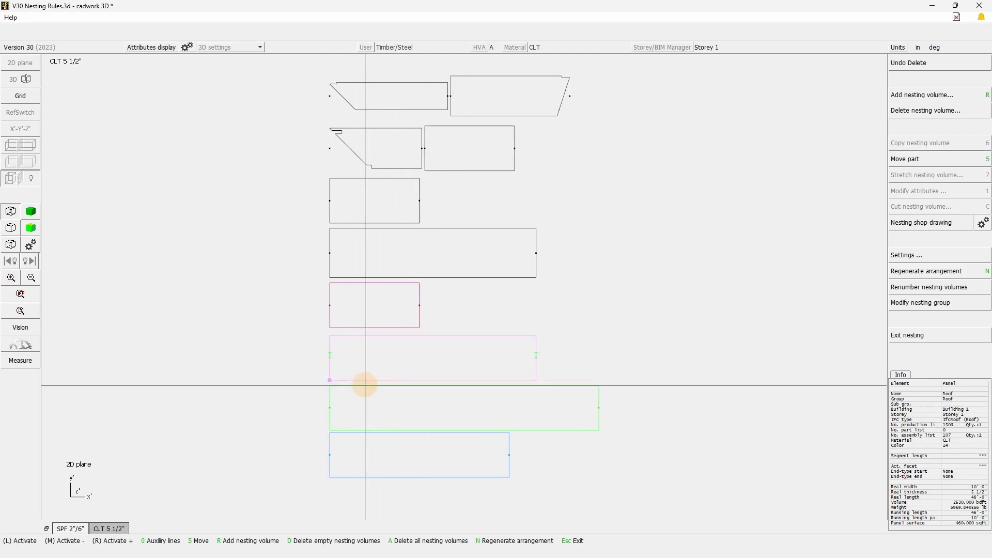
Move the active roof panel into the green nesting volume, aligned to its lower-left corner, and make 3 copies of that volume.
key("5")
left_click(329, 428)
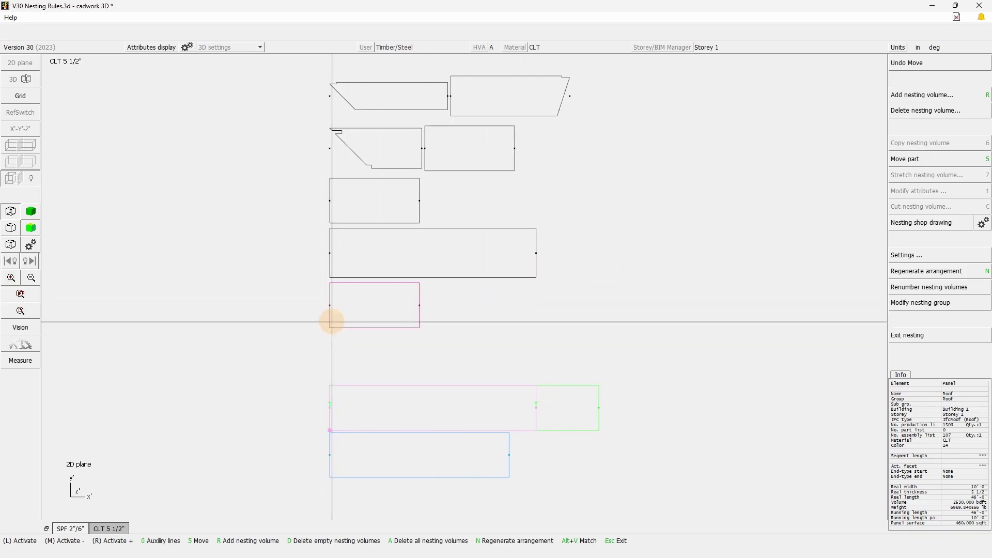
left_click(567, 387)
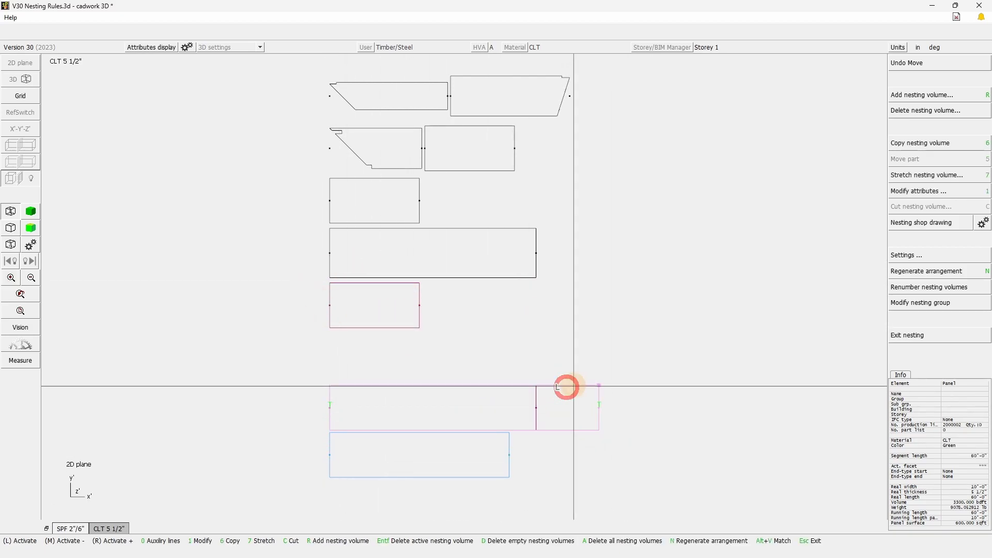
left_click(939, 143)
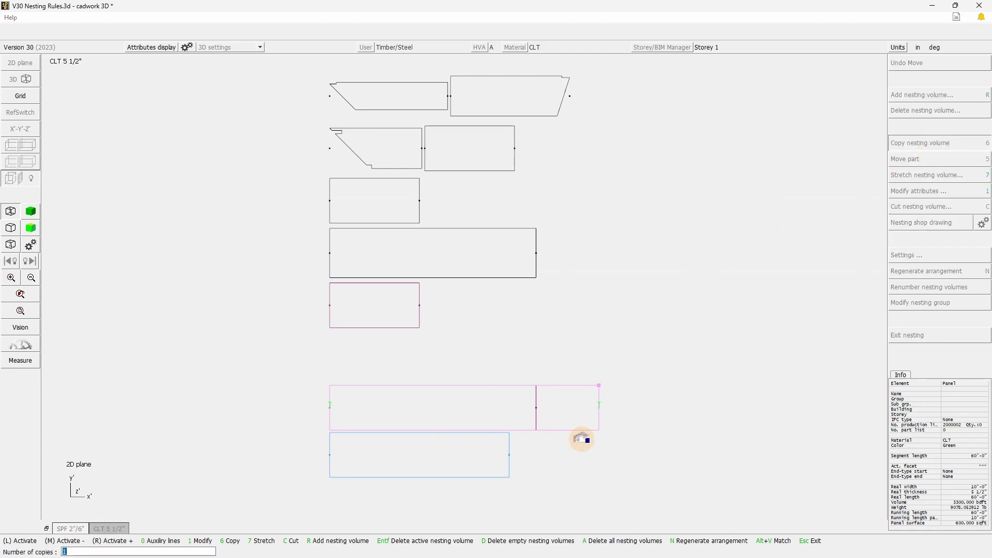
type("3")
key("Return")
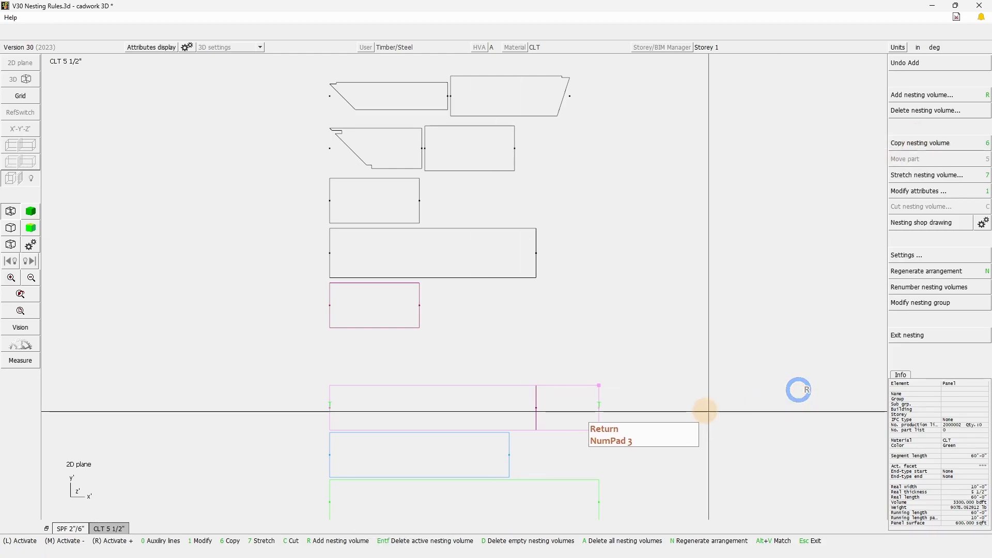
left_click(704, 412)
Move the long white floor panel into the first copied green nesting volume, aligning their lower-left corners.
left_click(334, 276)
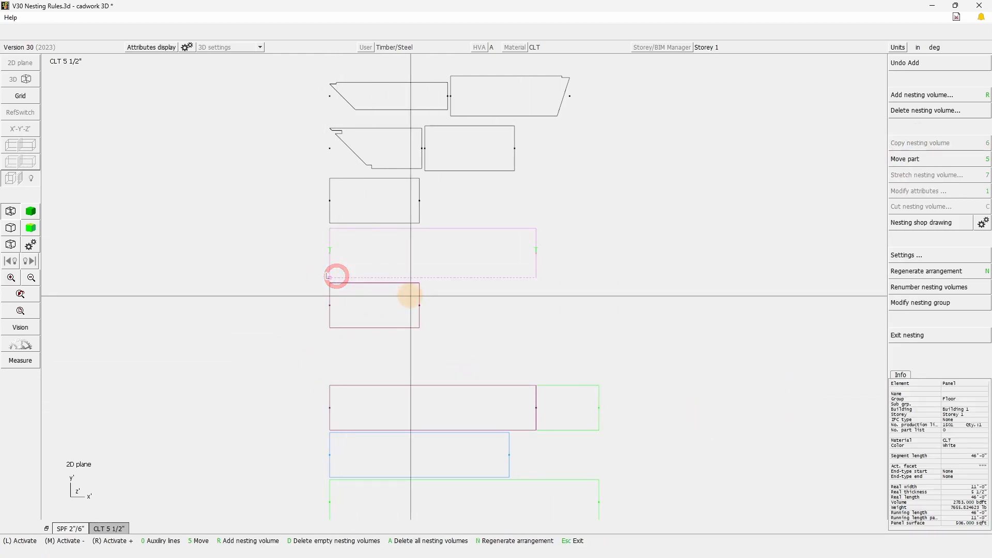
key("5")
scroll(408, 294, "down", 4)
scroll(445, 407, "up", 2)
middle_click_drag(431, 382, 430, 279)
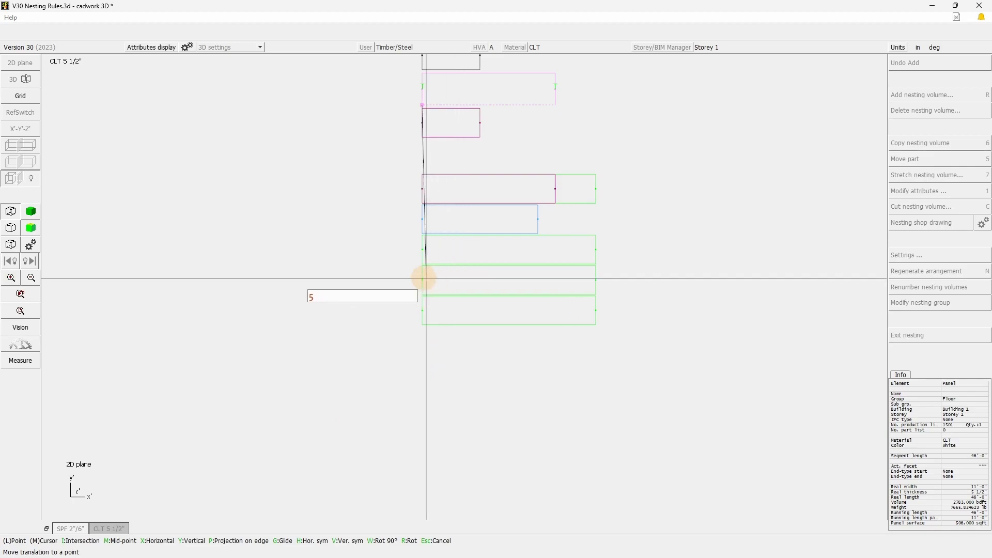
left_click(422, 264)
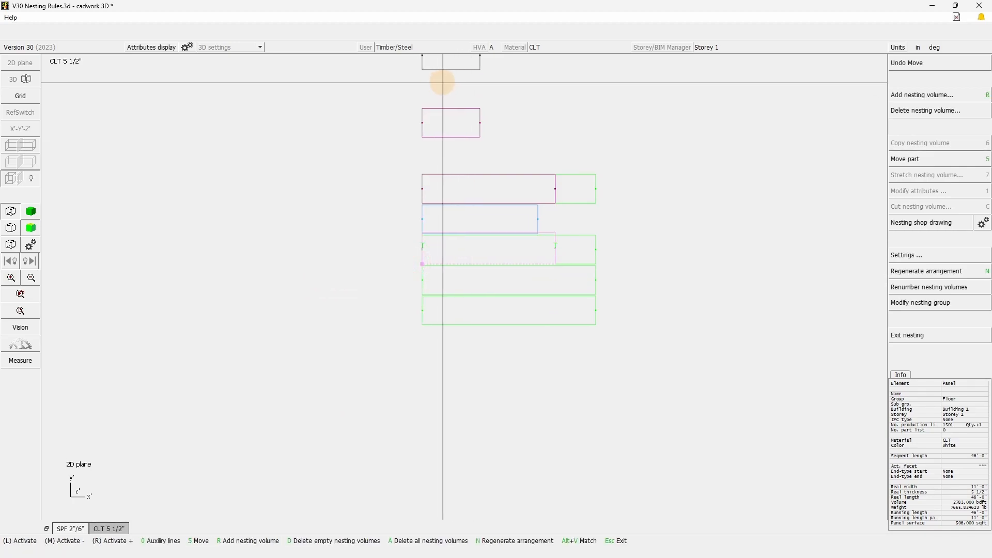
Move the two remaining single 20' panels into the second and third copied green nesting volumes, aligned to their lower-left corners.
left_click(426, 136)
key("5")
left_click(423, 293)
left_click(424, 66)
key("5")
left_click(423, 325)
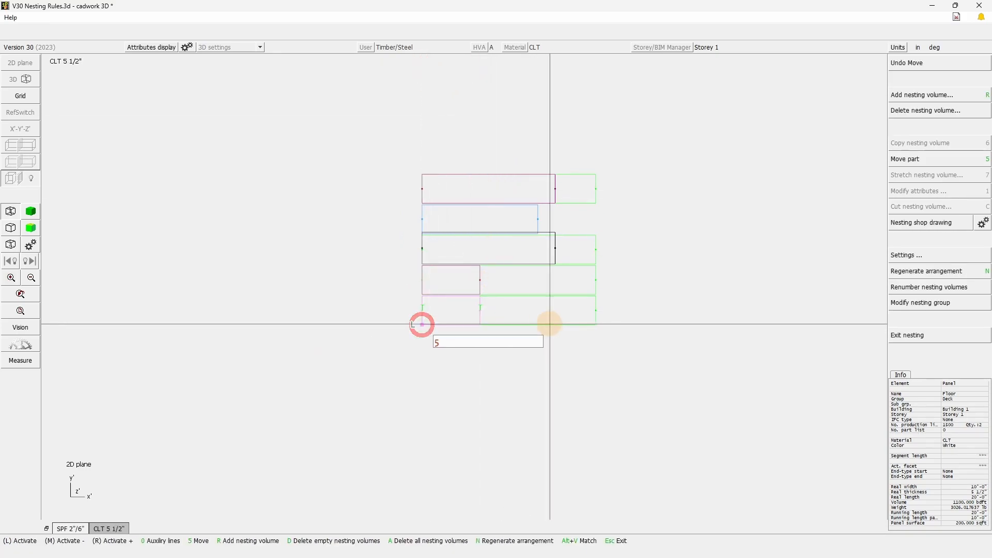
left_click(683, 288)
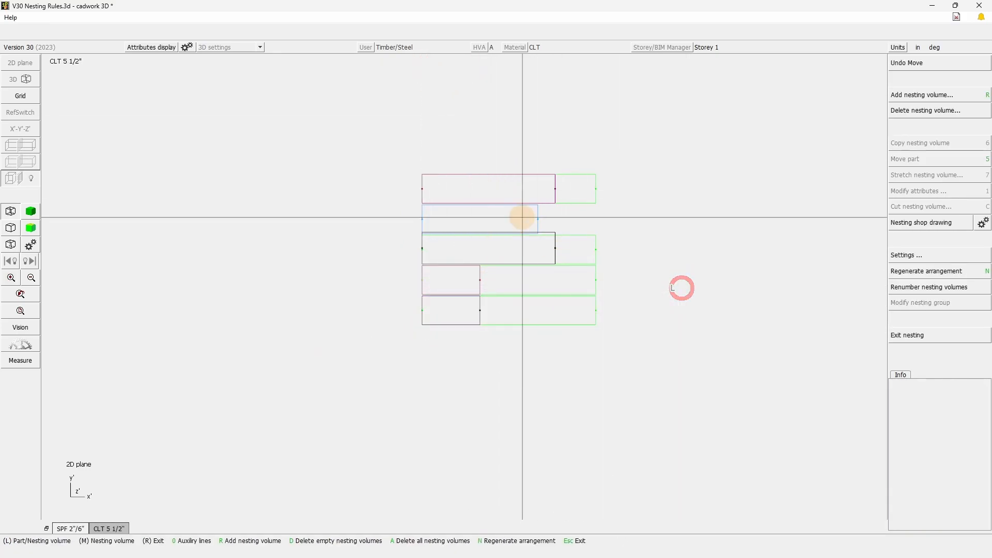
Check the width of the blue nesting volume and of the long floor panel below it.
left_click(423, 210)
scroll(472, 221, "up", 5)
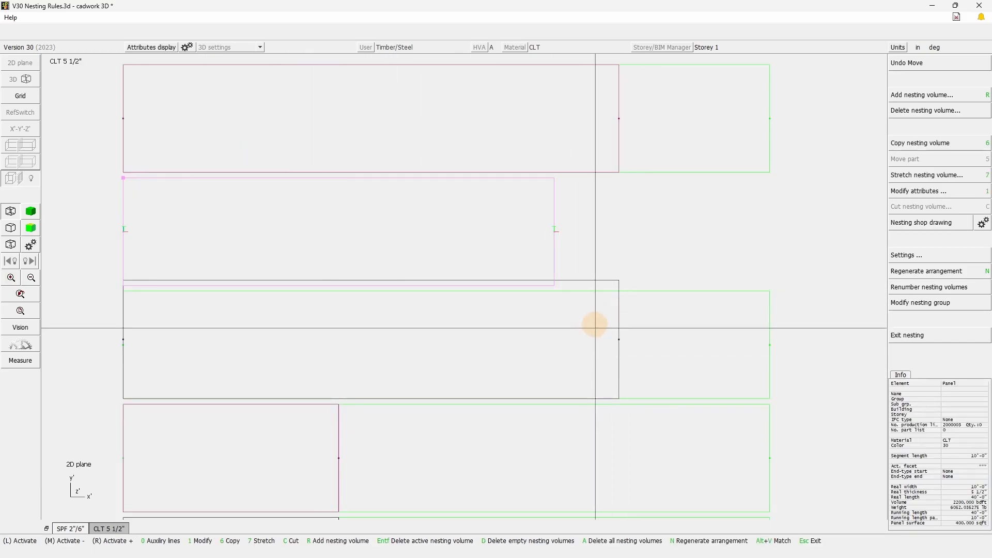
left_click(619, 325)
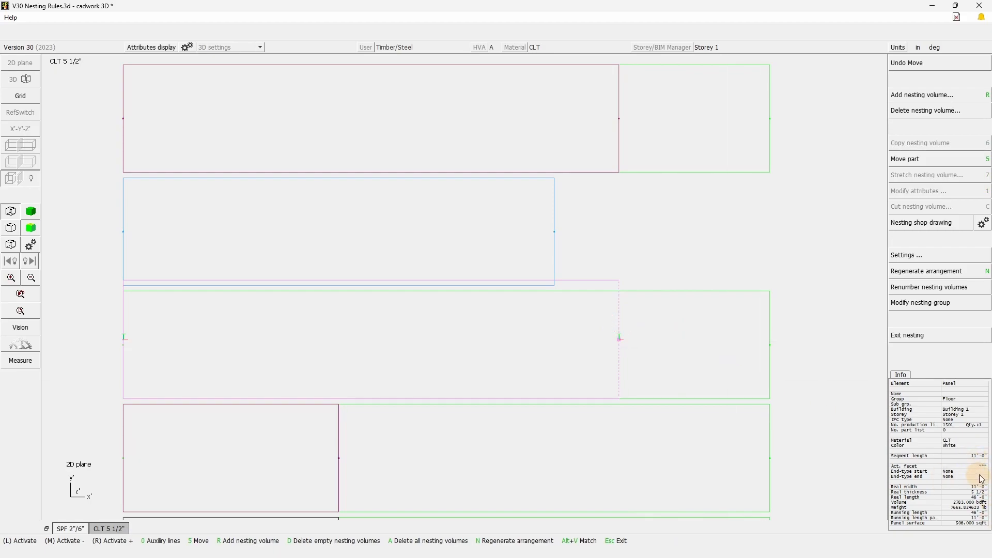
left_click(678, 242)
Move the rectangular 20' panel from the unnested rows into the lowest green volume, directly beside the short panel already there.
scroll(295, 275, "down", 3)
scroll(443, 252, "down", 5)
scroll(443, 252, "up", 3)
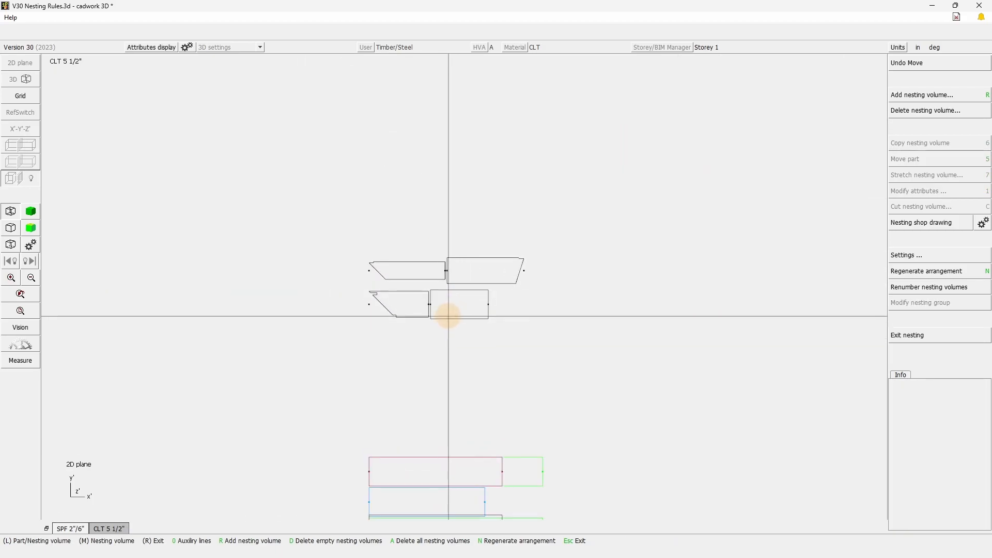
left_click(488, 311)
scroll(488, 312, "up", 3)
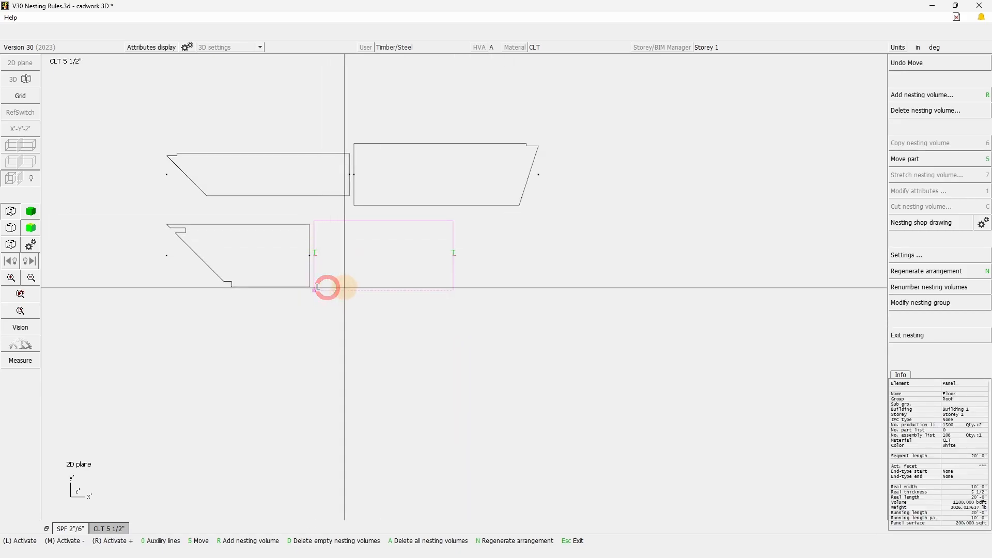
key("5")
scroll(328, 286, "down", 5)
scroll(464, 287, "up", 5)
scroll(447, 51, "up", 3)
left_click(457, 394)
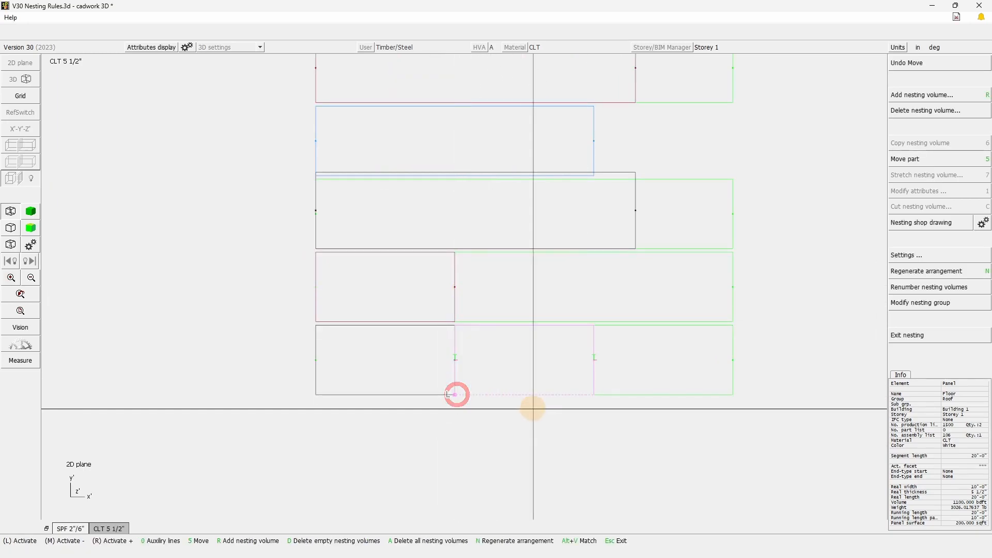
Check the shift distance 1 setting and shift the newly placed 20' panel right by 5/16" away from its neighbor.
scroll(460, 370, "up", 3)
scroll(450, 325, "up", 6)
left_click(484, 398)
left_click(484, 347)
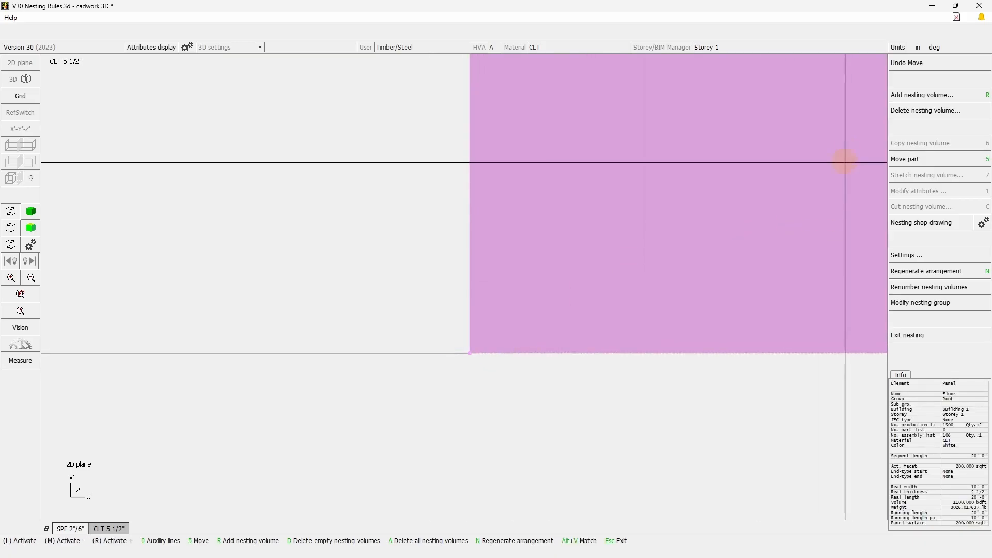
left_click(919, 255)
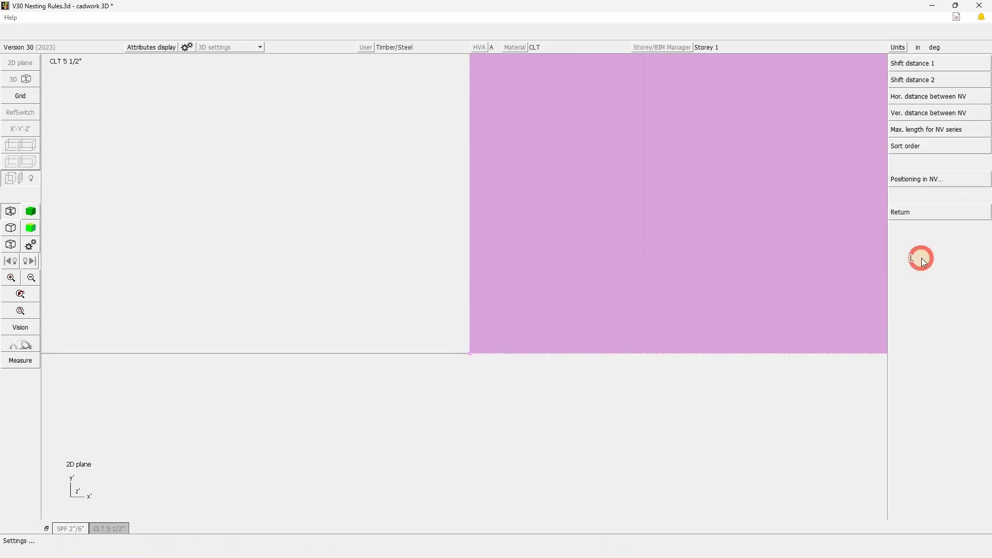
left_click(916, 67)
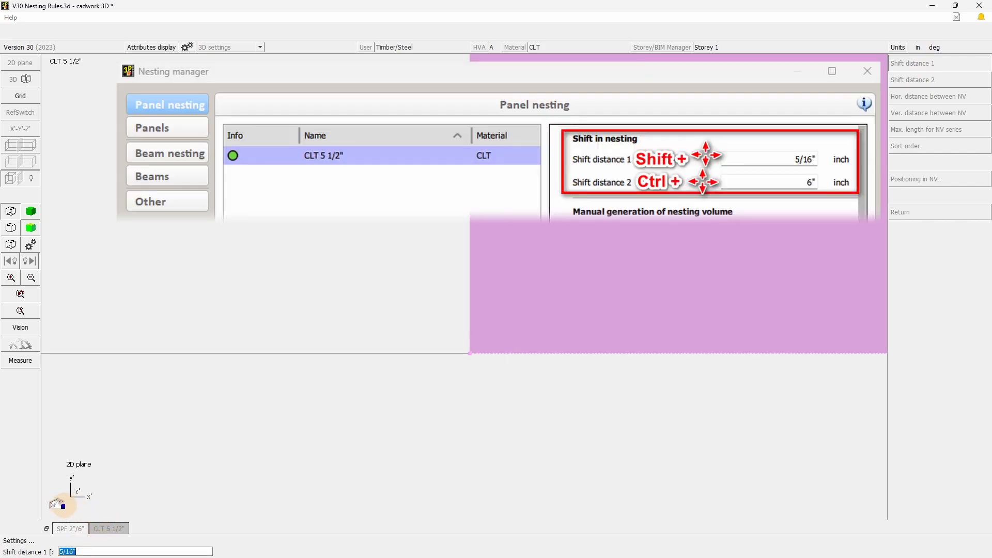
right_click(458, 439)
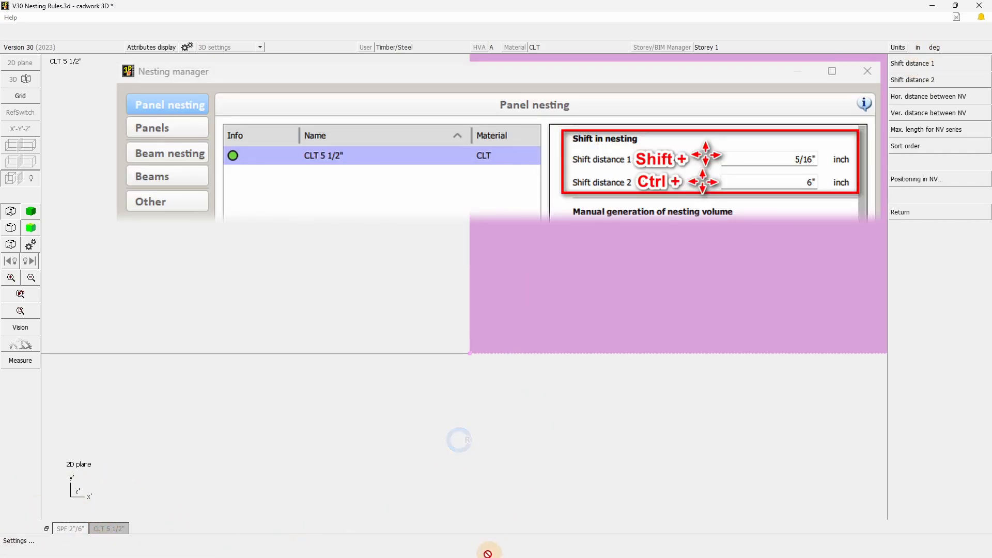
right_click(520, 414)
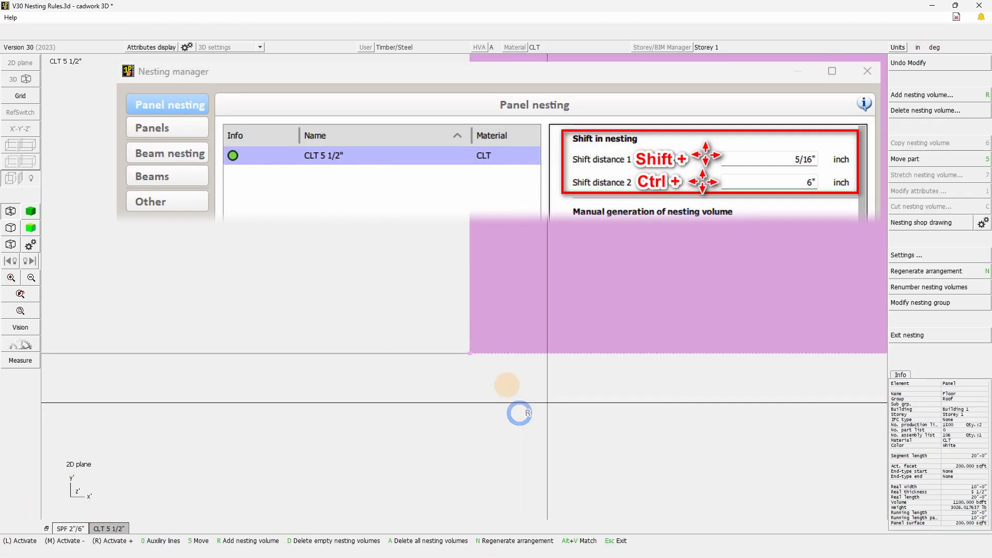
key("shift+Right")
right_click(472, 381)
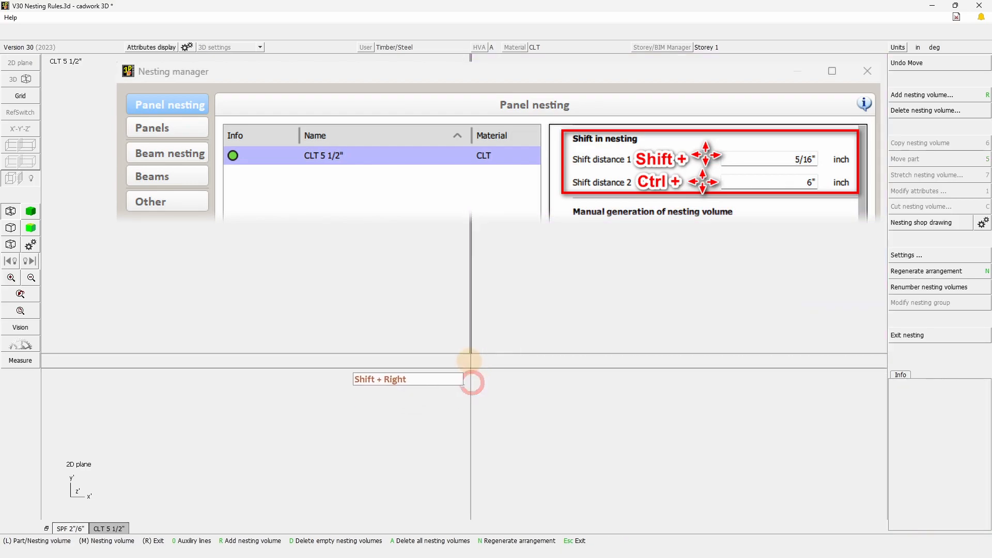
Measure the gap between the two adjacent panels in the lowest green nesting volume.
key("ctrl+d")
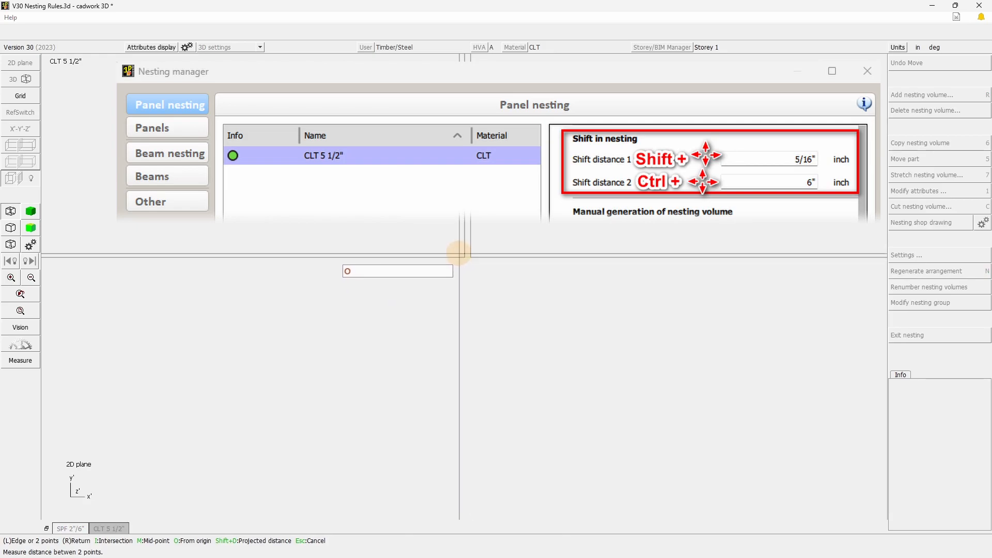
left_click(465, 257)
left_click(470, 257)
right_click(362, 292)
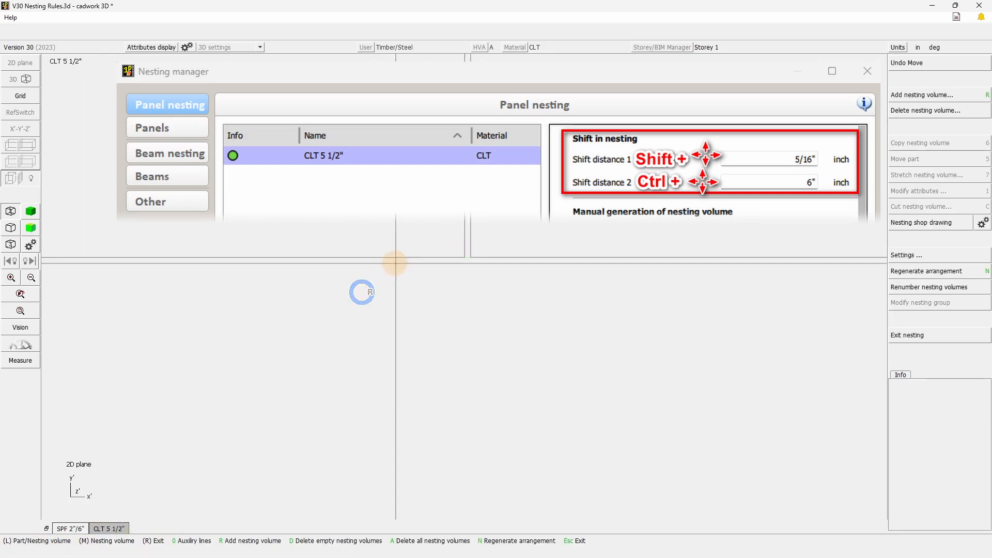
Glide the notched 20'-6 19/32" CLT wall panel, rotated 180°, into the second-lowest green volume beside the short panel.
scroll(536, 281, "down", 10)
left_click(560, 388)
left_click(570, 237)
scroll(456, 293, "down", 6)
scroll(461, 296, "up", 4)
left_click(408, 231)
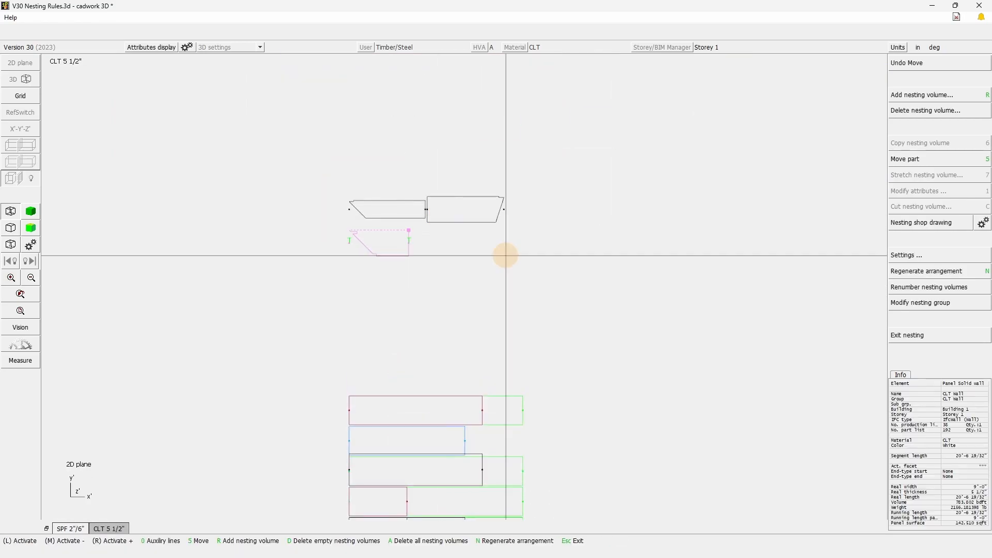
key("5")
left_click(521, 347)
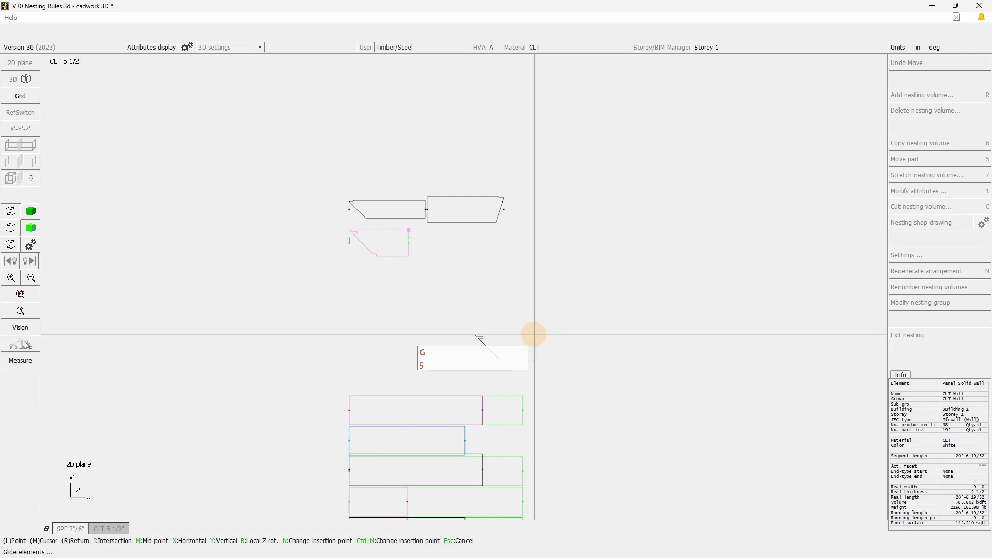
scroll(407, 398, "up", 5)
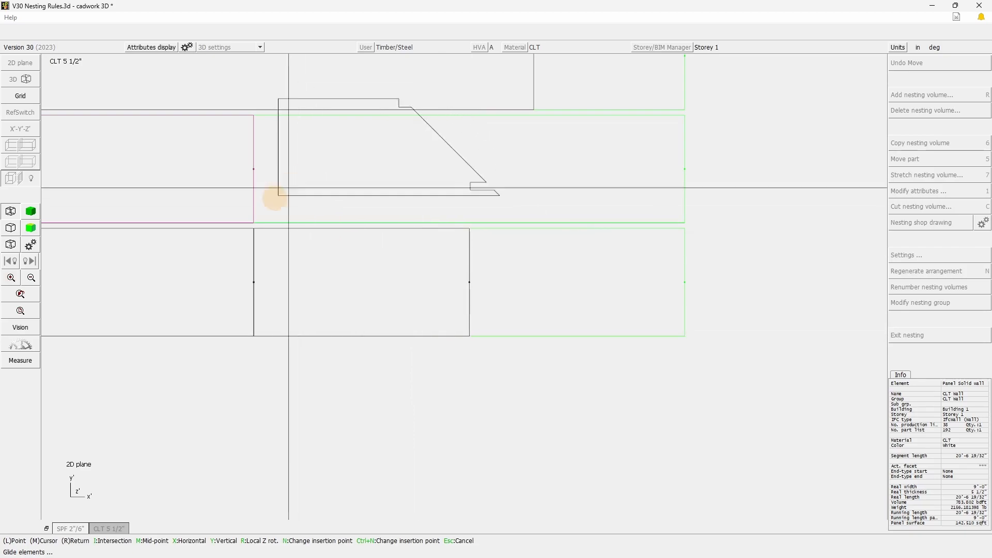
left_click(255, 223)
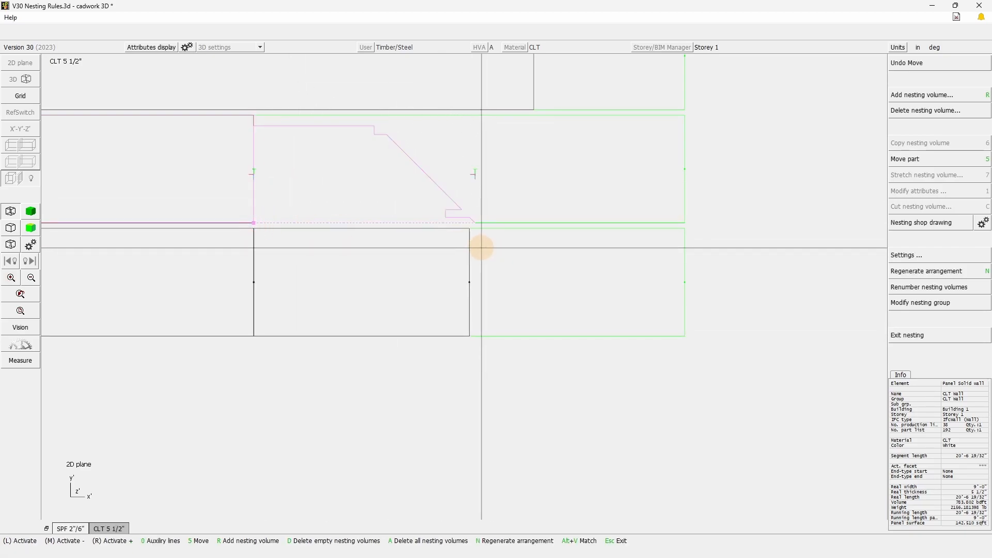
right_click(481, 248, "shift")
Move the larger wall panel with the slanted right end into the blue nesting volume, aligned to its lower-left corner.
right_click_drag(776, 98, 445, 237, "shift")
left_click(449, 166)
key("5")
scroll(391, 307, "up", 5)
scroll(466, 380, "up", 4)
left_click(402, 325)
scroll(462, 288, "down", 9)
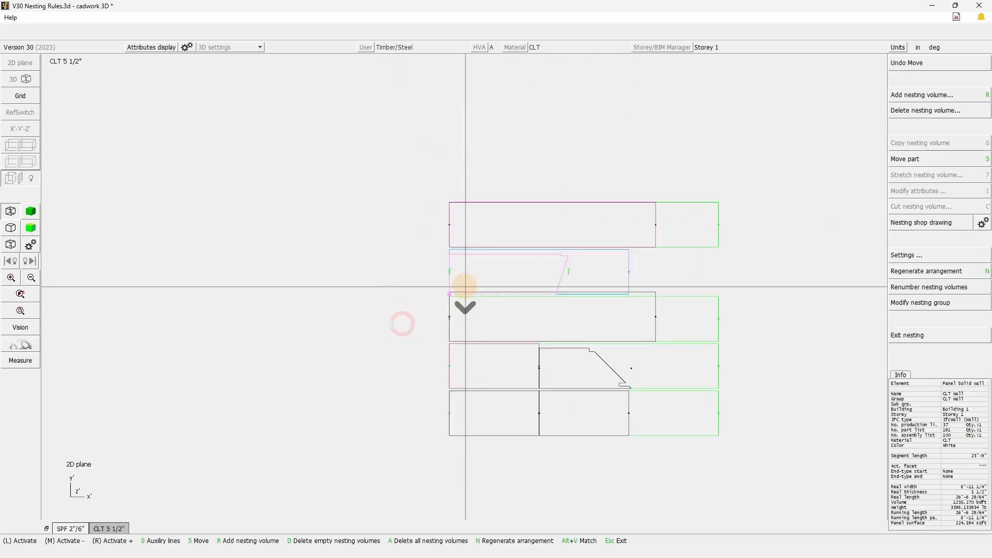
Make one copy of the blue nesting volume.
left_click(622, 261)
left_click(911, 143)
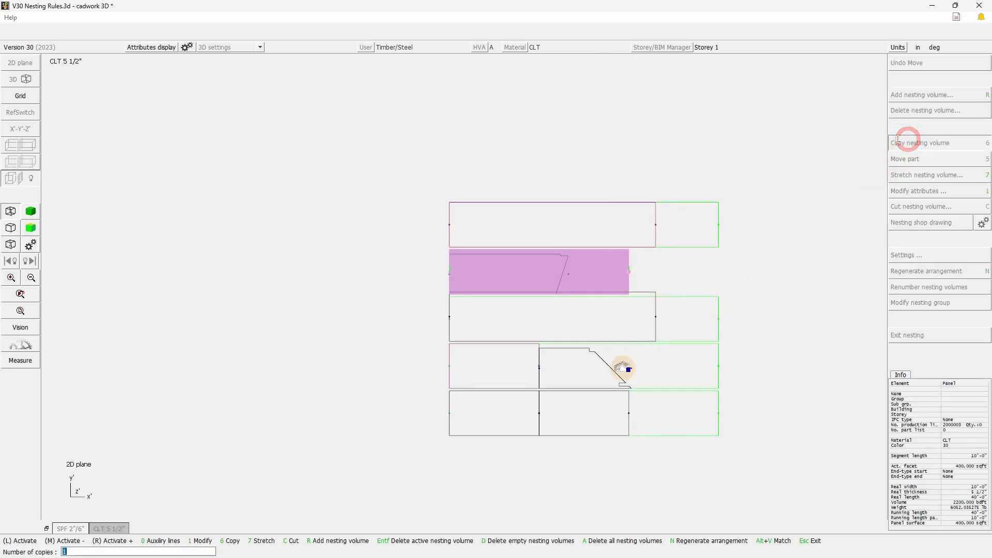
right_click(624, 418)
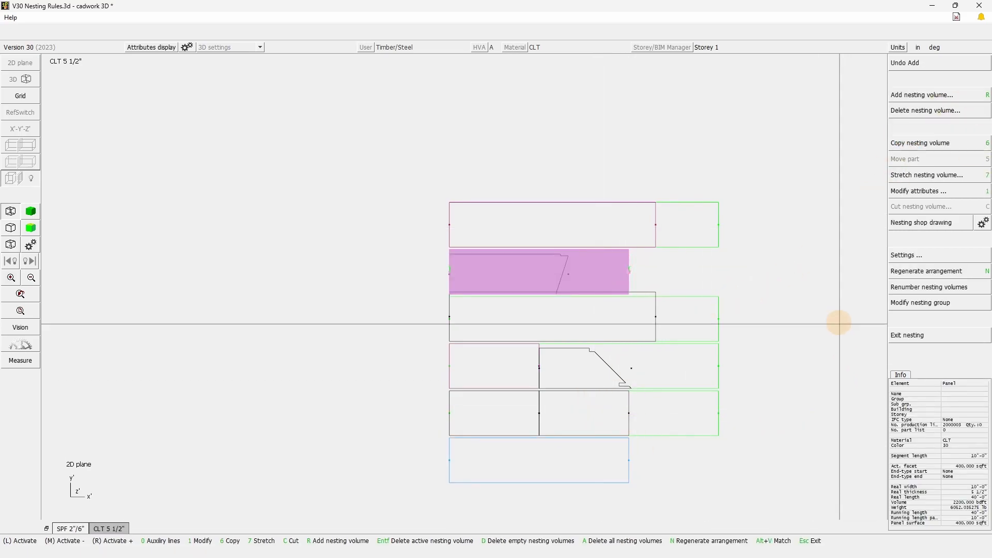
left_click(764, 163)
Glide the last unnested CLT wall panel, rotated 180°, into the lower-left corner of the copied blue nesting volume.
scroll(680, 107, "down", 5)
left_click(415, 200)
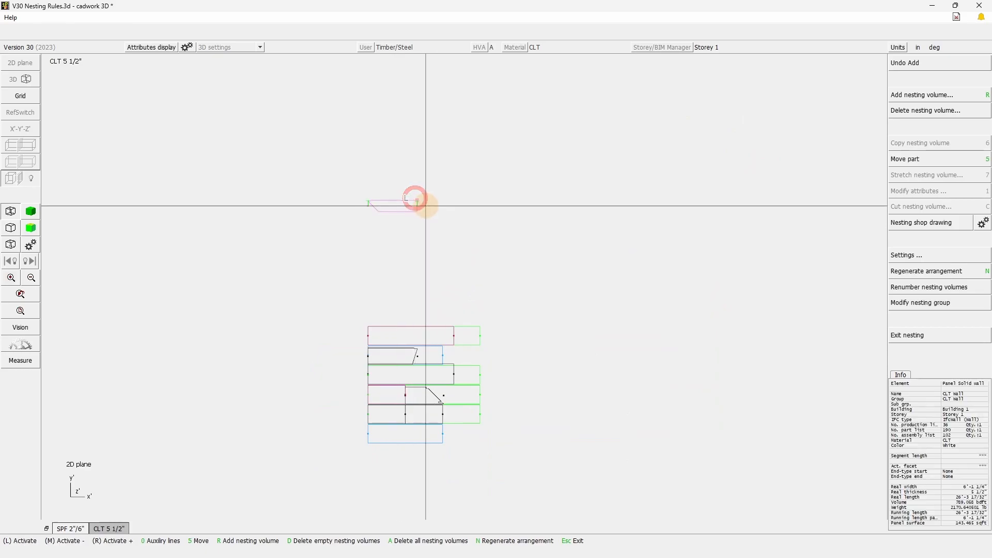
key("5")
key("g")
key("r")
key("r")
scroll(377, 456, "up", 2)
scroll(464, 285, "up", 2)
left_click(443, 250)
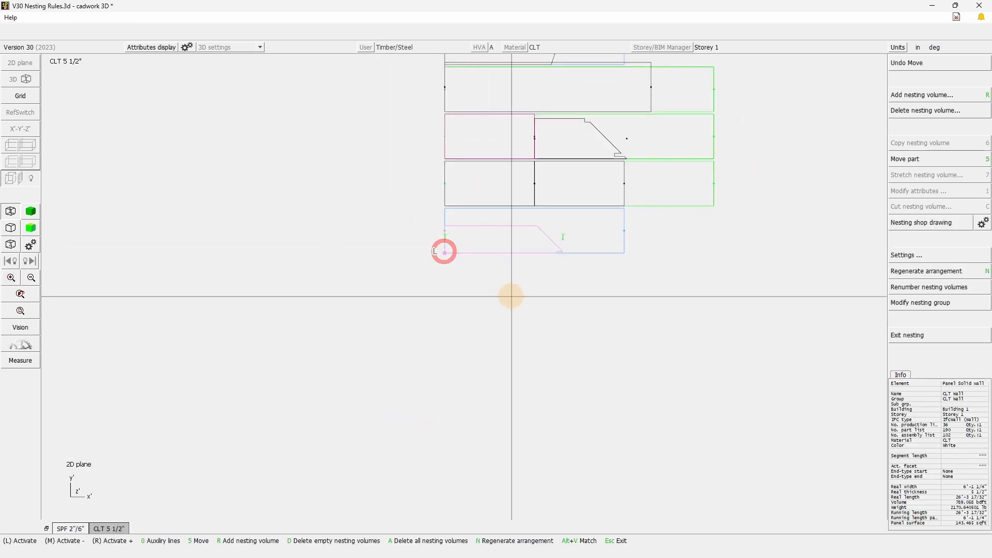
left_click(533, 293)
right_click(534, 293)
Check the width of the long floor panel that extends beyond its green nesting volume, and review the full nesting layout.
left_click(617, 292)
scroll(581, 67, "up", 2)
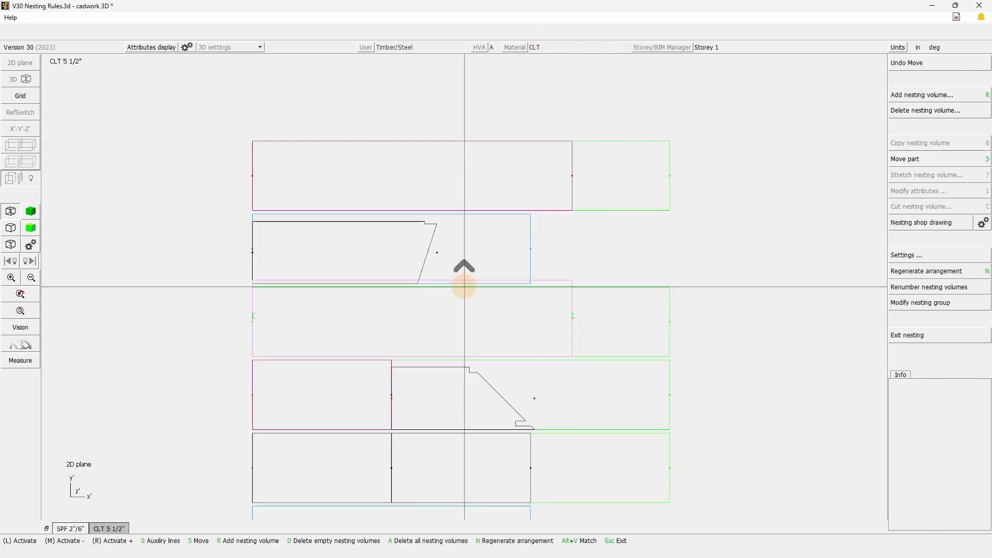
left_click(629, 304)
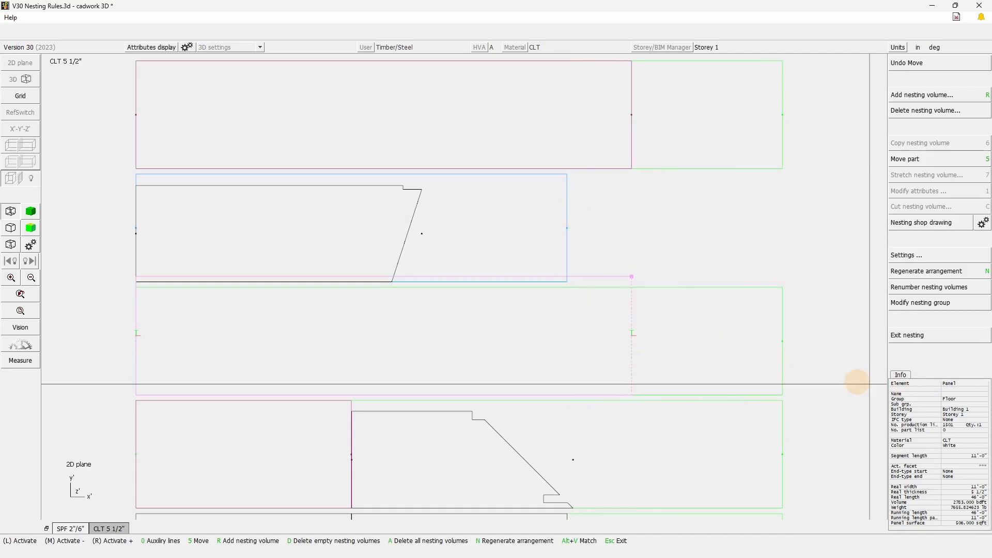
left_click(745, 239)
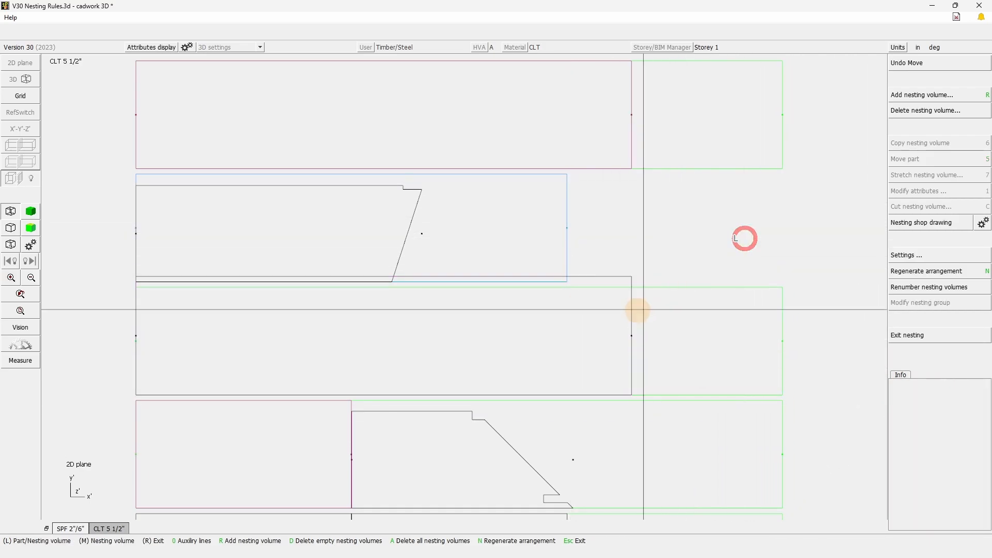
scroll(637, 310, "down", 3)
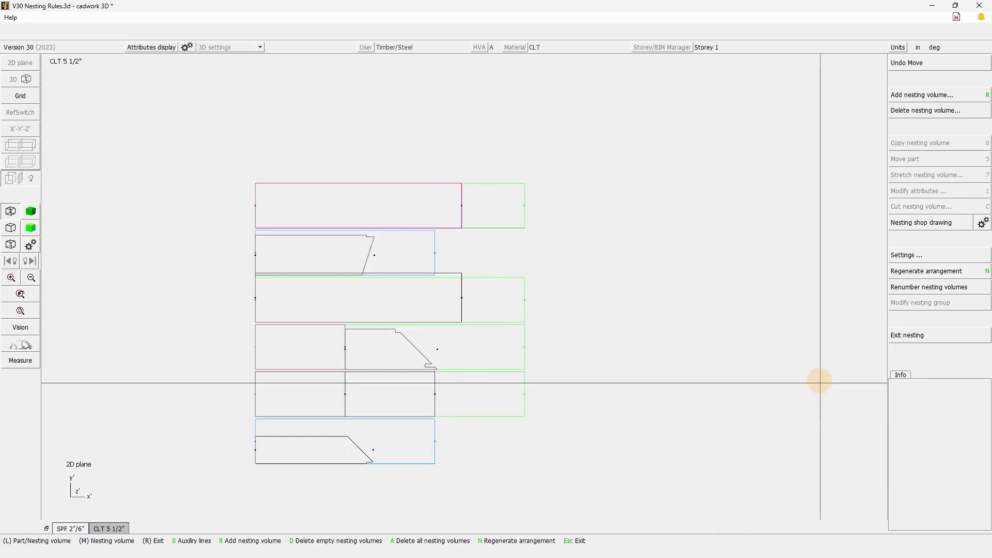
Exit the CLT 5 1/2" nesting, agreeing to leave despite parts outside their volumes and colliding parts.
left_click(902, 342)
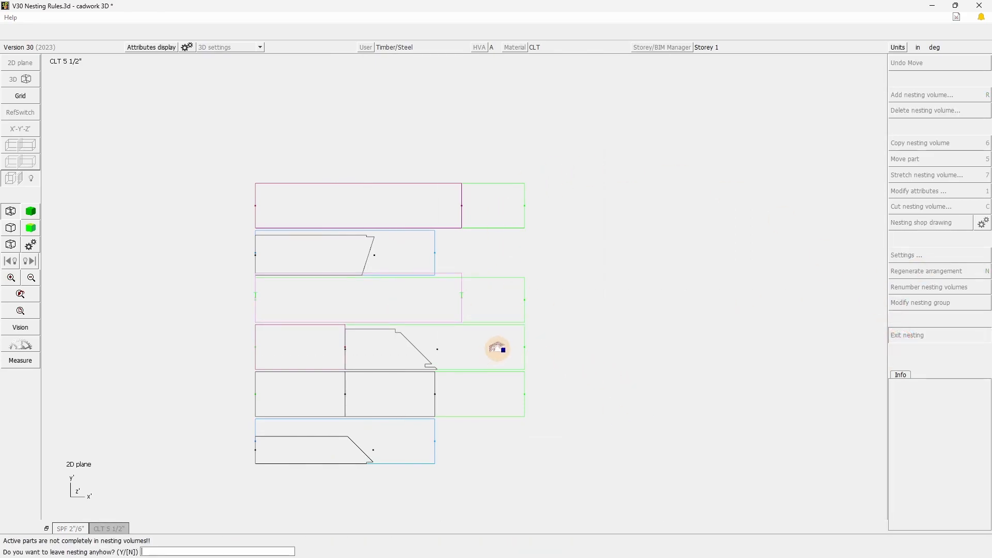
key("Return")
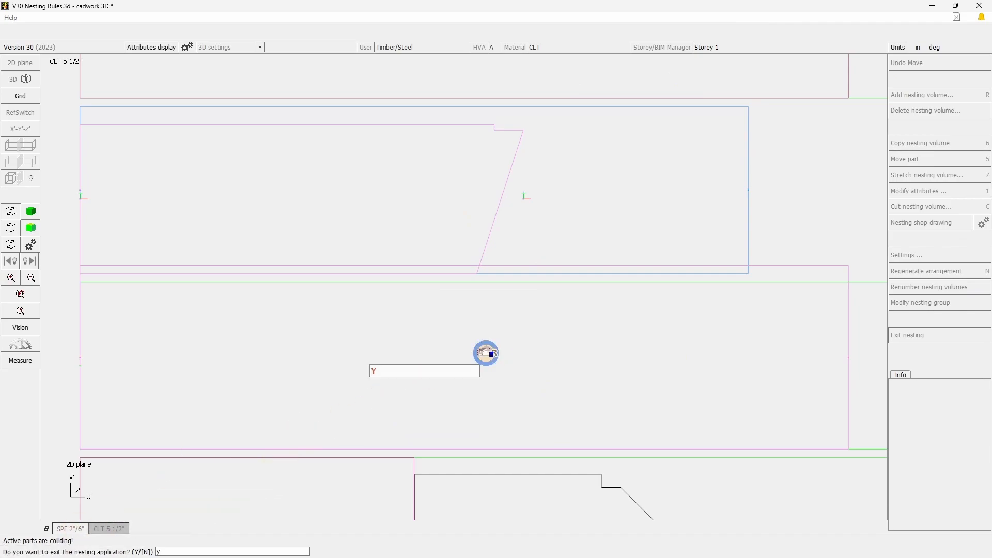
type("y")
key("Return")
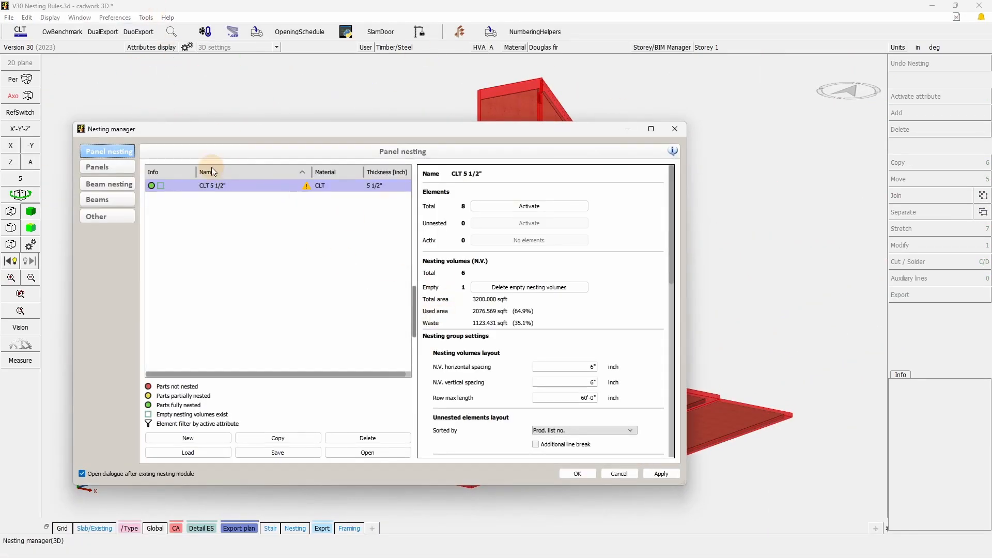
Set the maximum width to 12' in the 3D file's CLT x nesting volume generation rule.
left_click(101, 219)
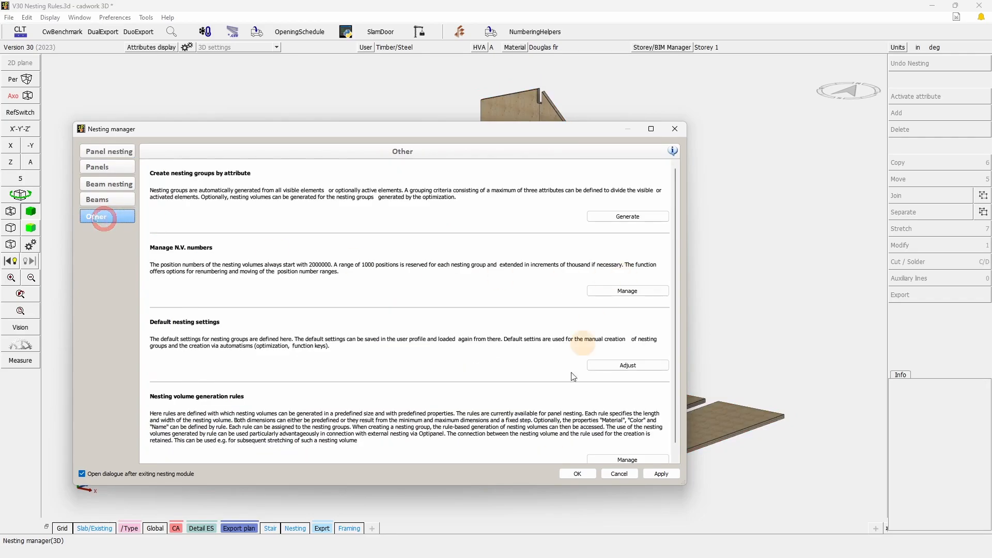
scroll(577, 417, "down", 1)
left_click(627, 447)
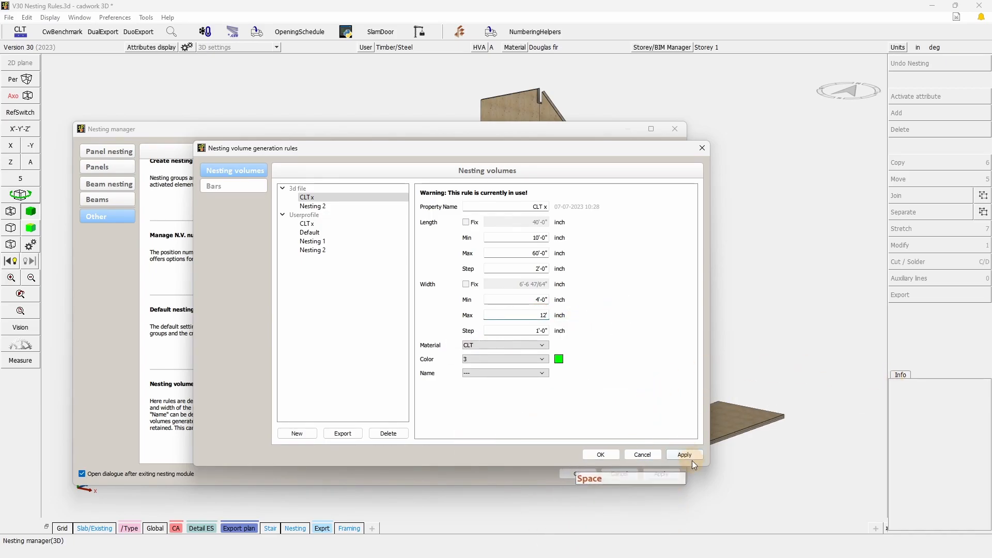
left_click(600, 455)
Reopen the CLT 5 1/2" panel nesting for editing.
left_click(114, 153)
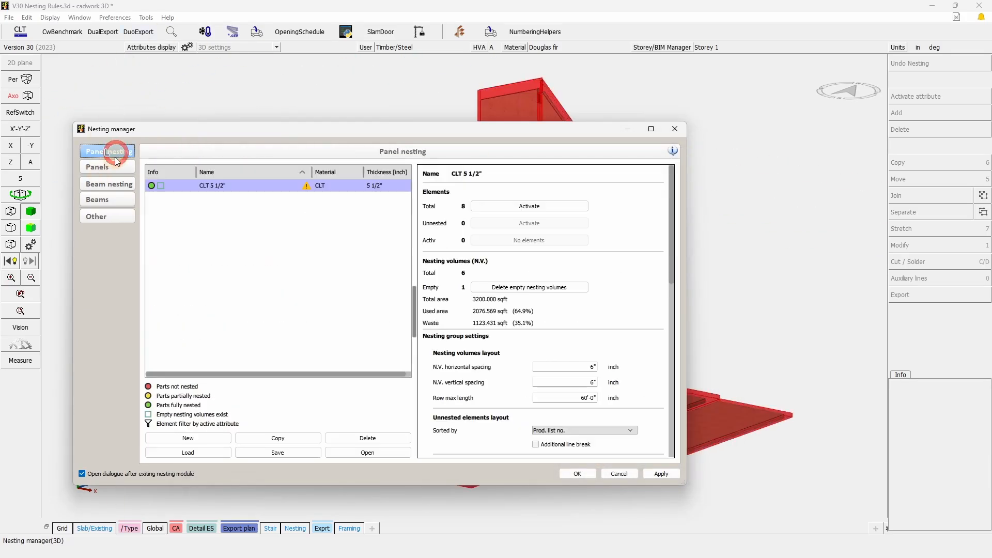
mouse_move(311, 186)
double_click(304, 188)
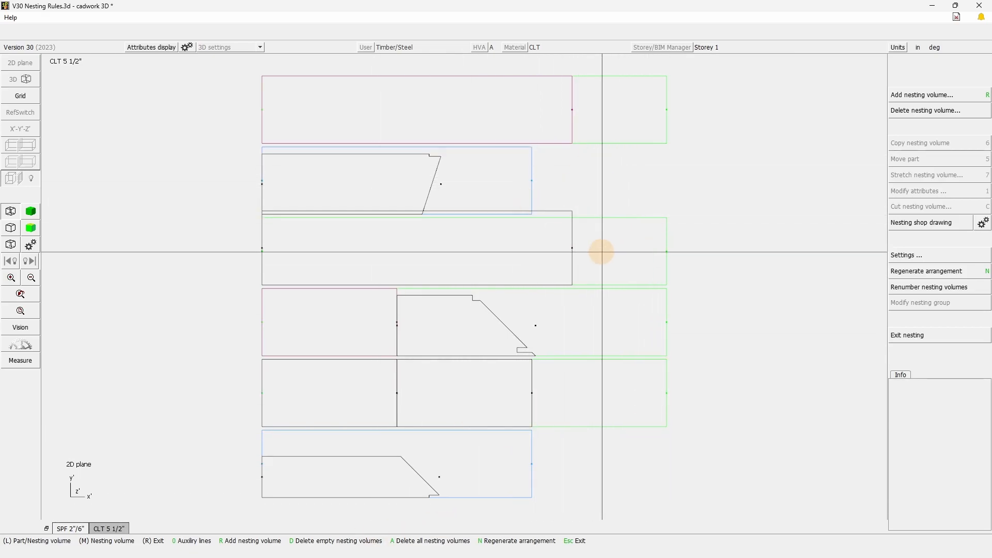
Shorten all four green nesting volumes together to 46' in length, using the rule-based stretch.
left_click(662, 143)
left_click_drag(753, 510, 637, 189)
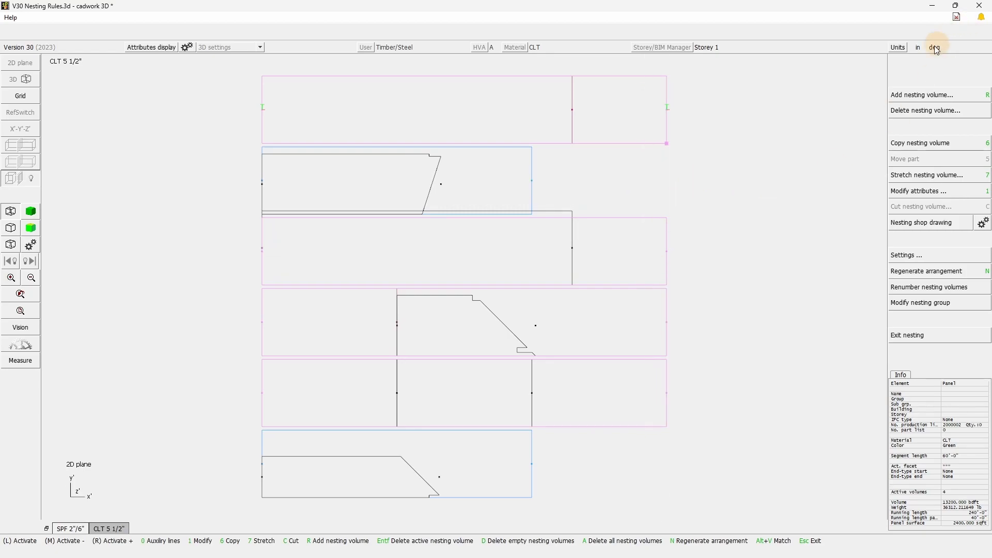
left_click(928, 176)
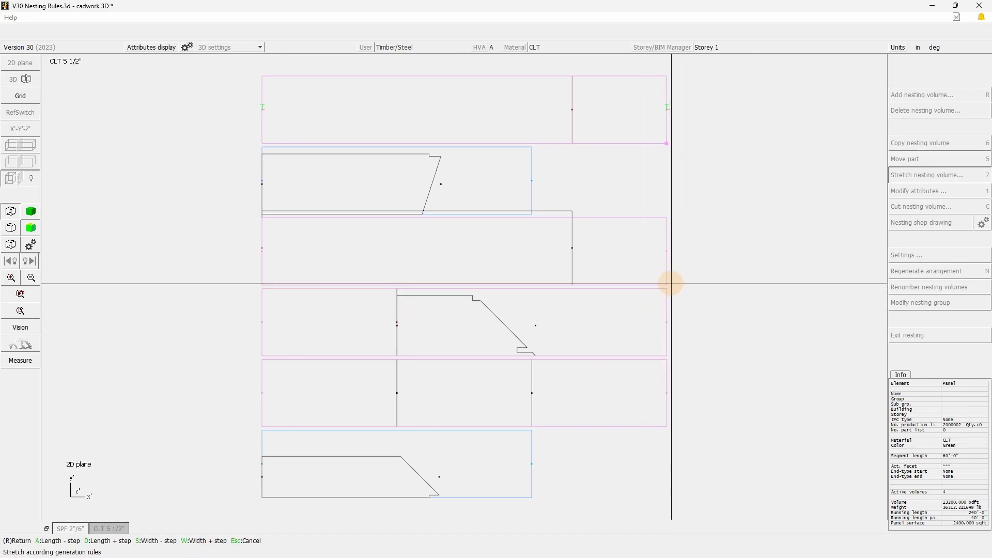
key("a")
key("a")
key("a")
key("a")
key("a")
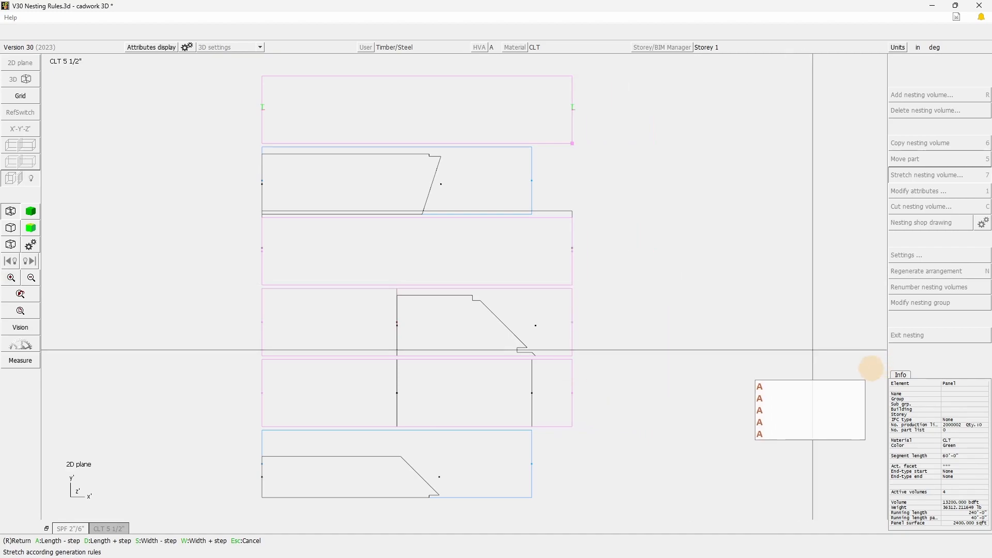
right_click(648, 408)
right_click(638, 405)
Widen the green nesting volume under the oversized long floor panel by one width step.
right_click(612, 273)
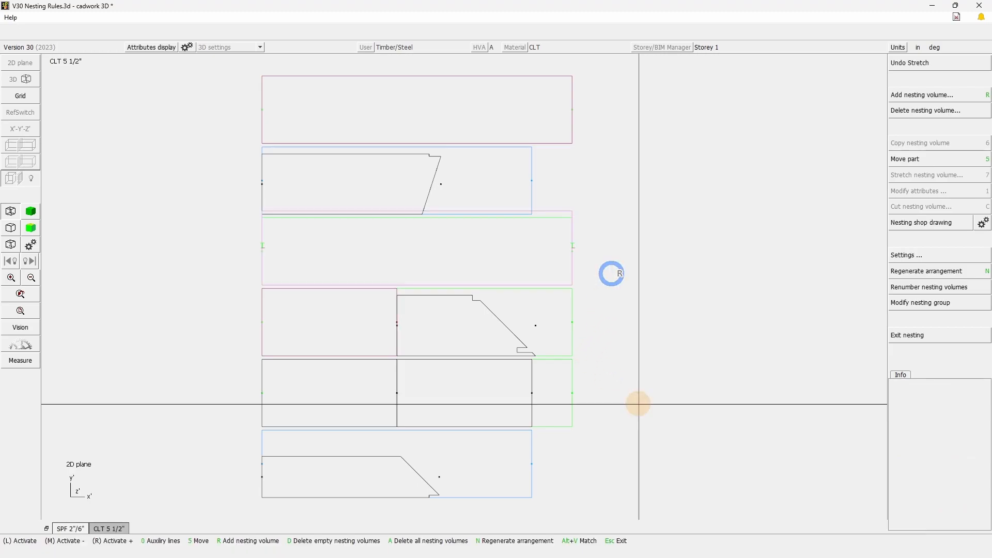
left_click(557, 216)
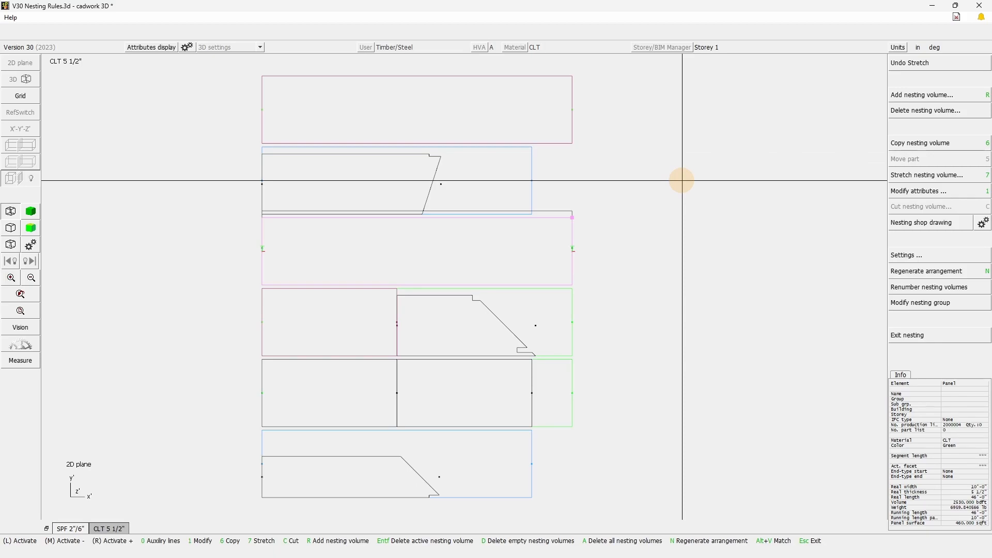
key("KP_7")
key("w")
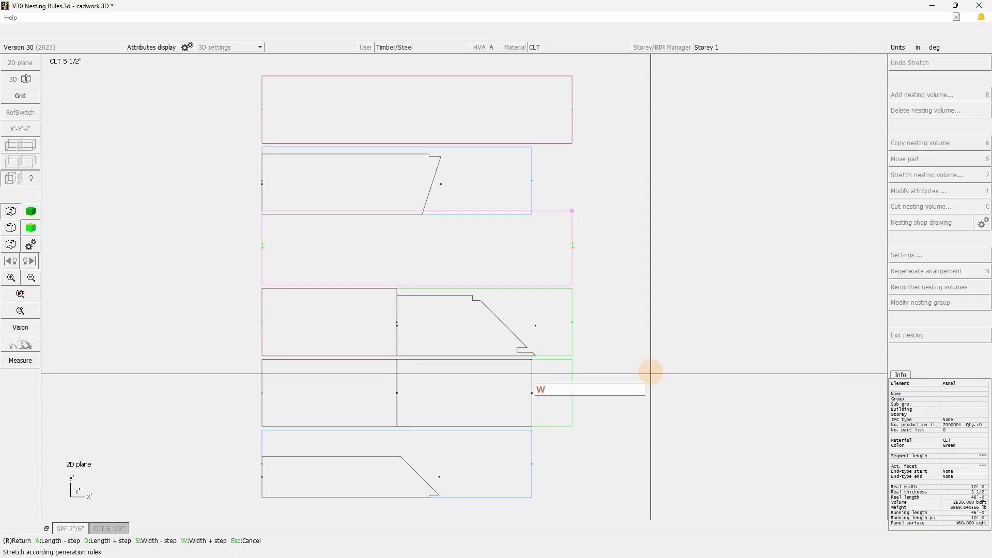
right_click(672, 295)
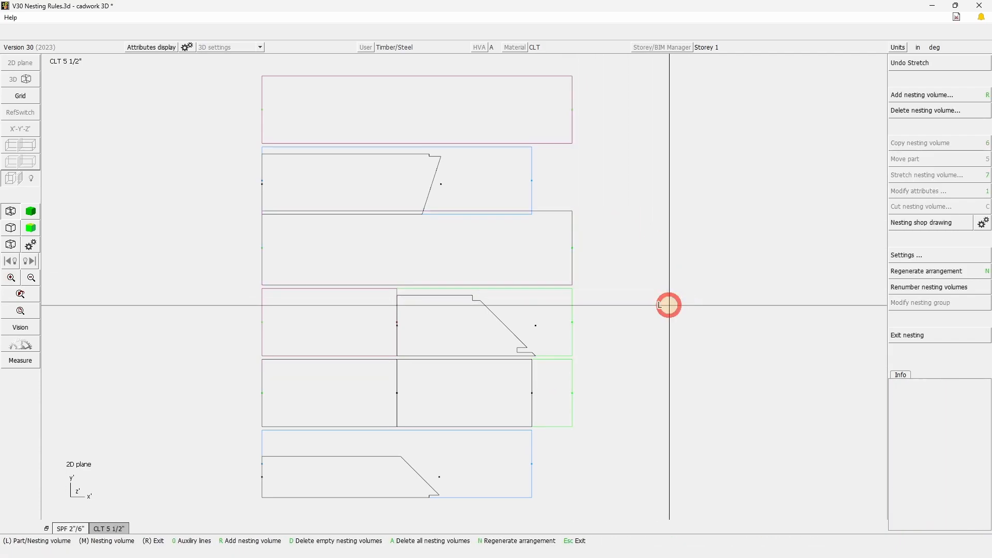
Regenerate the arrangement of the nesting volumes.
scroll(445, 303, "down", 2)
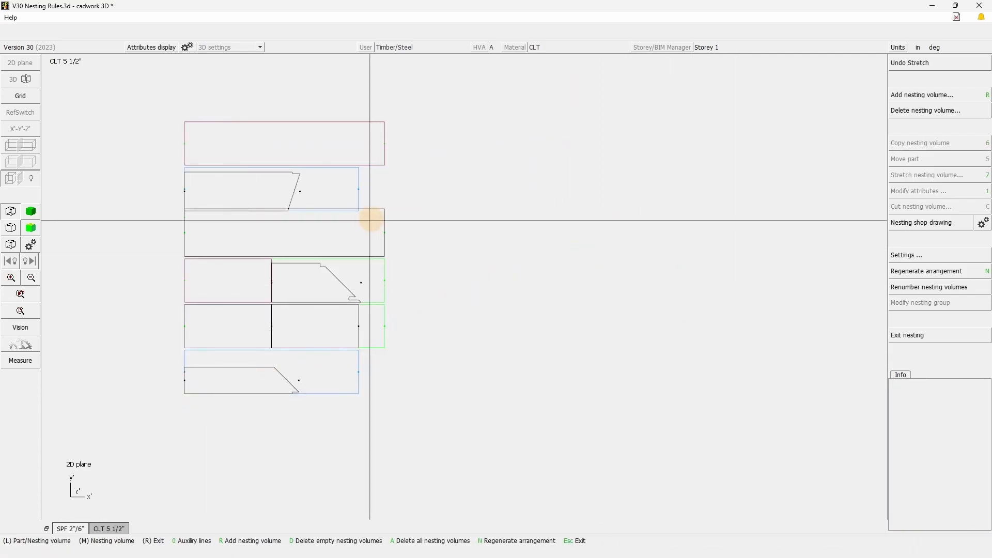
scroll(530, 257, "up", 2)
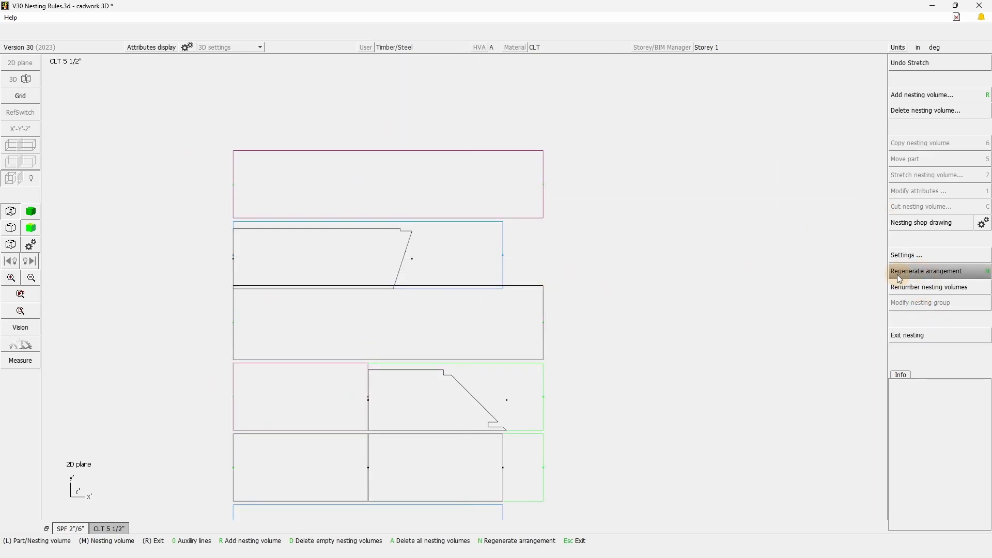
left_click(936, 274)
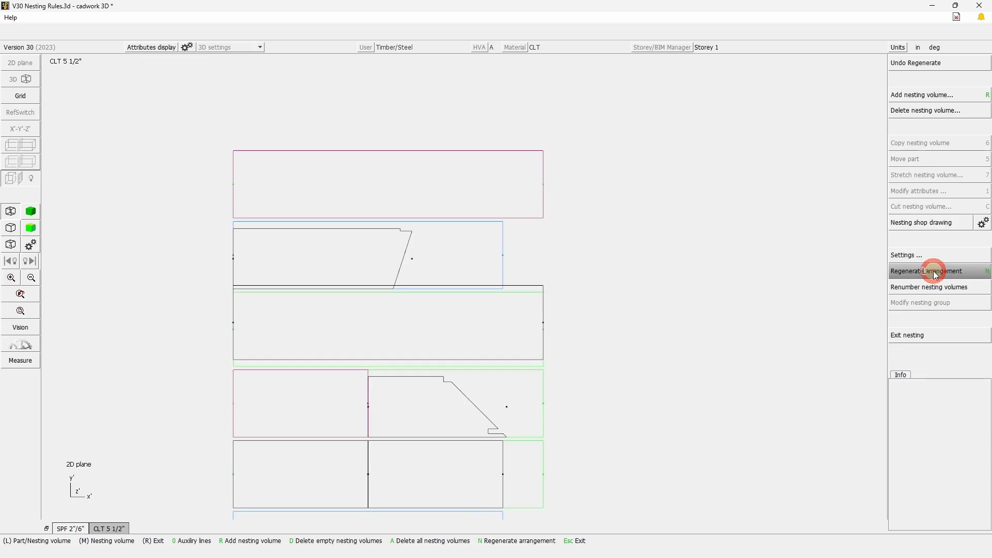
left_click(671, 368)
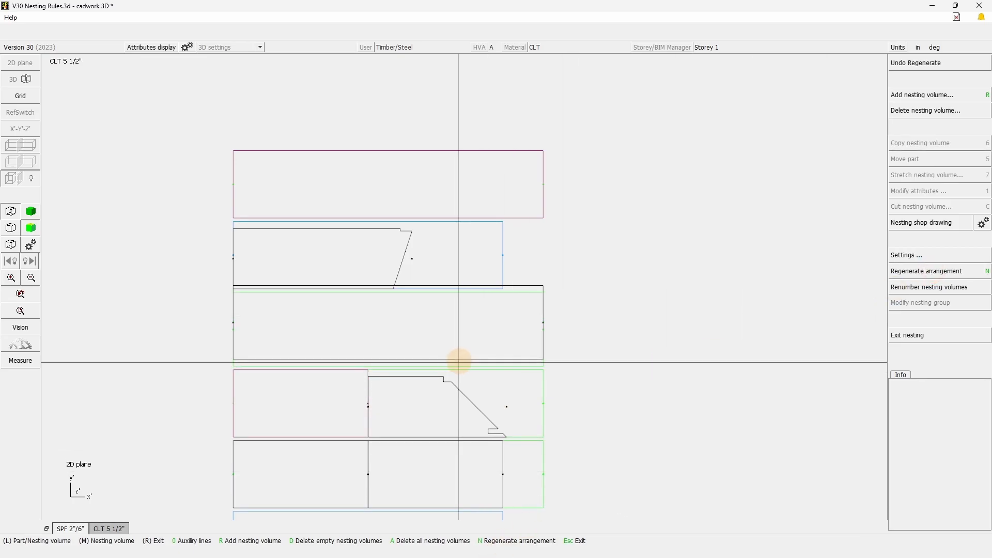
Move the long floor panel to the lower-left corner of the widened green nesting volume.
scroll(465, 281, "up", 2)
left_click(231, 288)
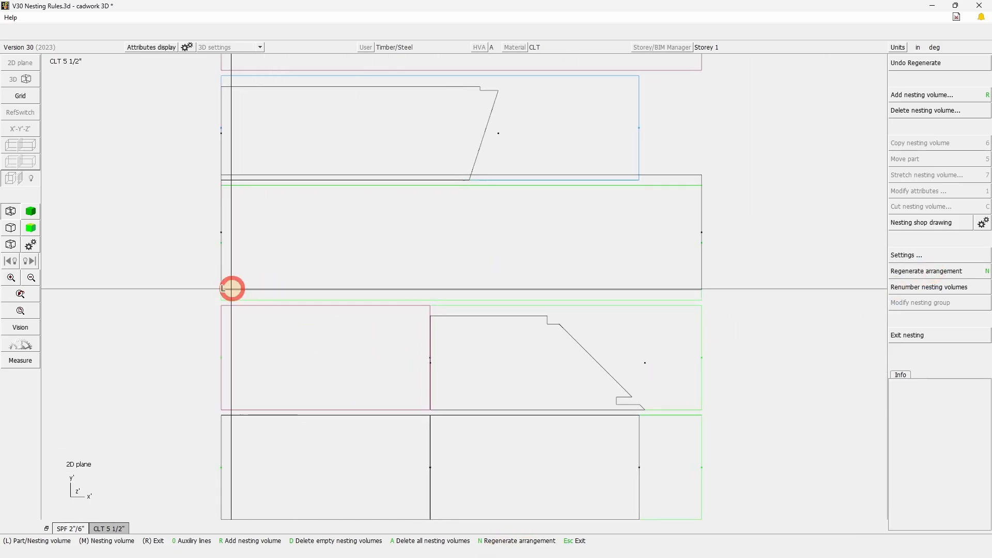
key("5")
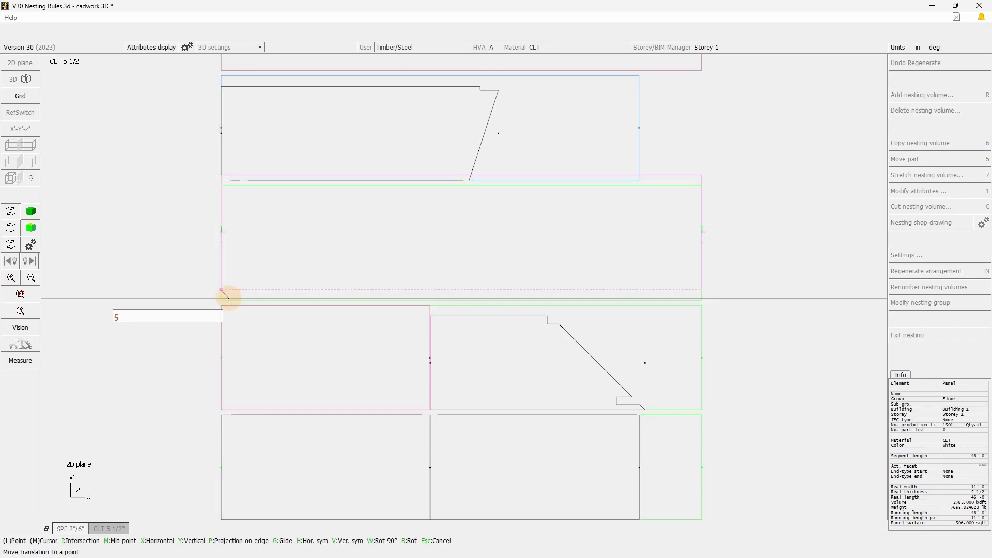
left_click(224, 298)
left_click(142, 273)
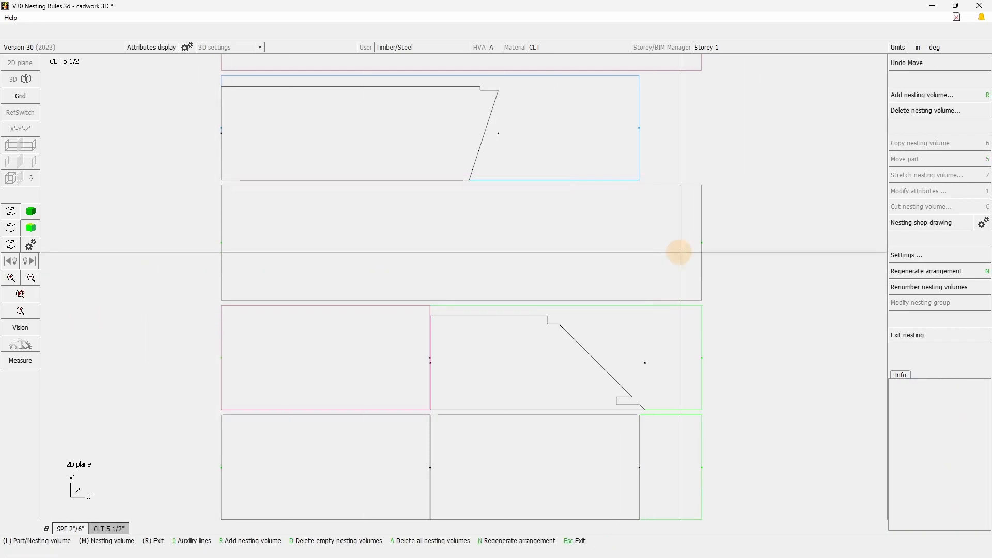
scroll(467, 287, "down", 4)
Shorten the two lower green nesting volumes, each holding two panels, to 40' in length.
scroll(603, 445, "up", 3)
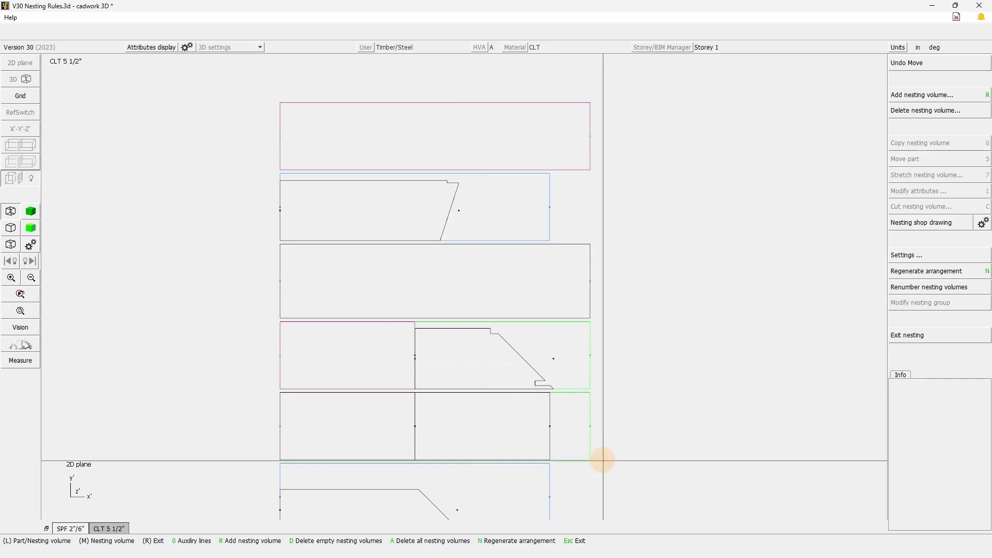
left_click_drag(623, 443, 580, 374)
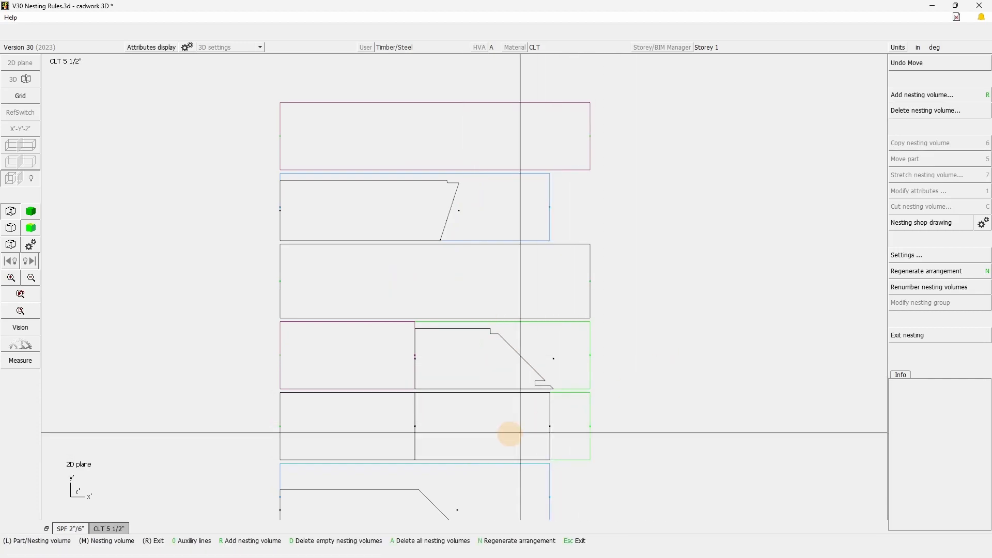
left_click(588, 394)
right_click_drag(592, 393, 576, 379)
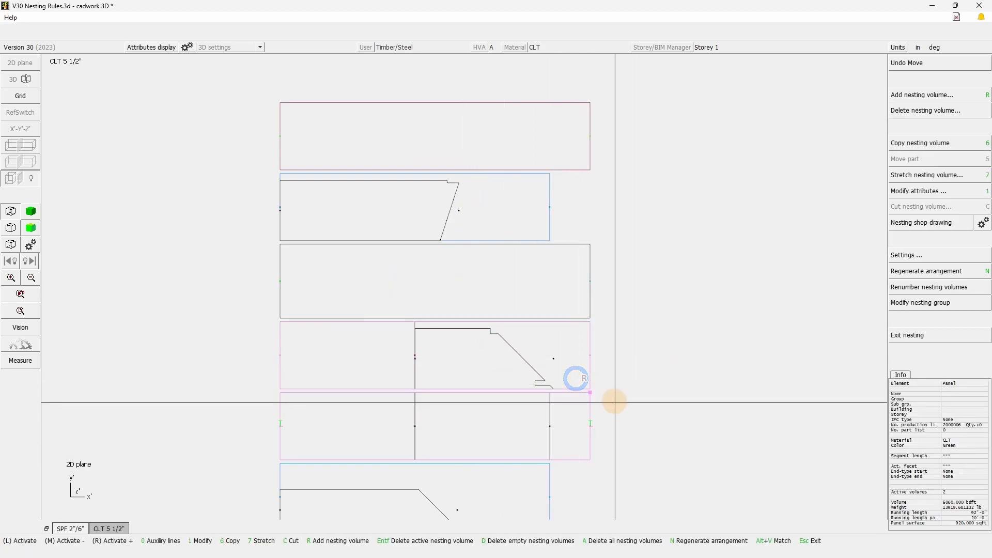
key("7")
key("a")
key("a")
key("a")
left_click(651, 463)
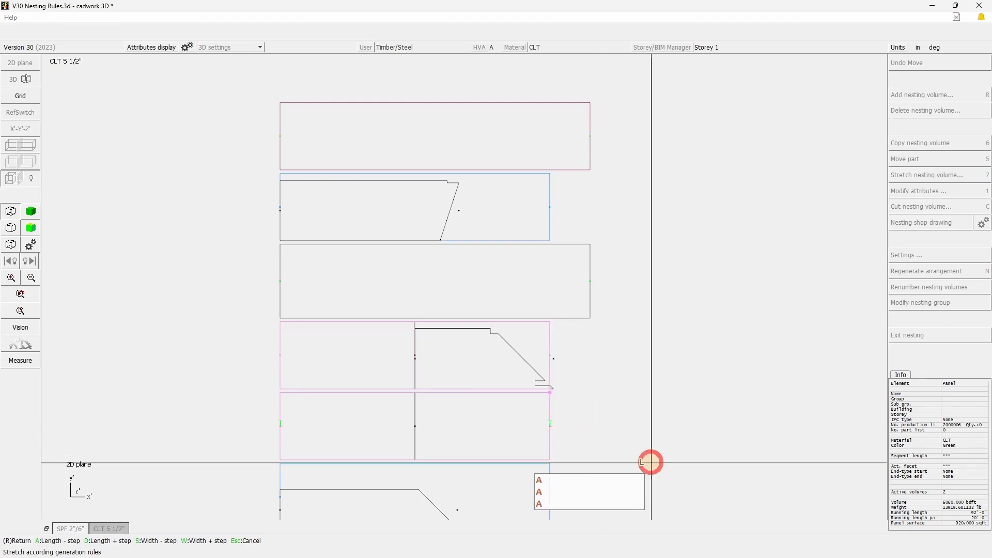
right_click(650, 399)
left_click(631, 422)
Lengthen the green volume holding the notched wall panel by one length step, enough to contain the panel.
left_click(550, 361)
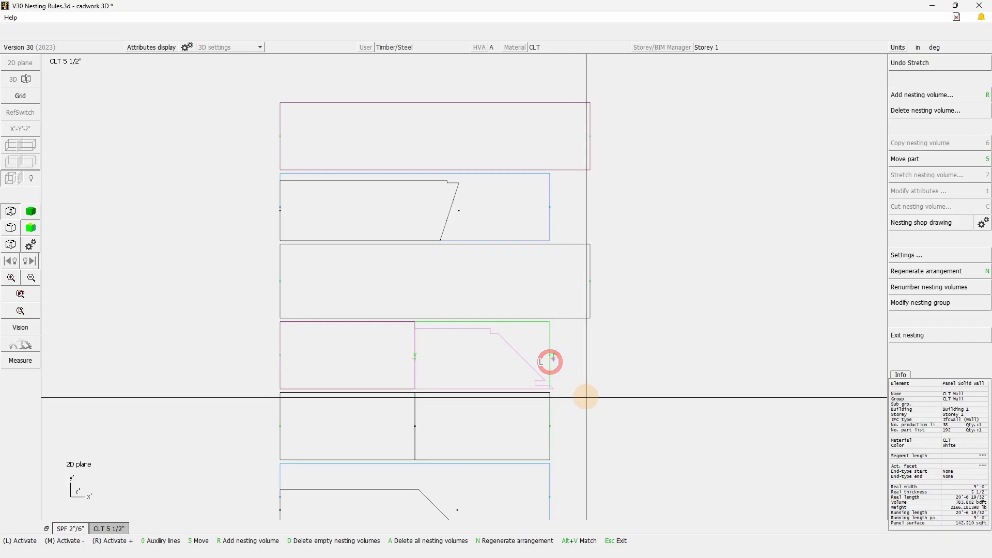
left_click(547, 324)
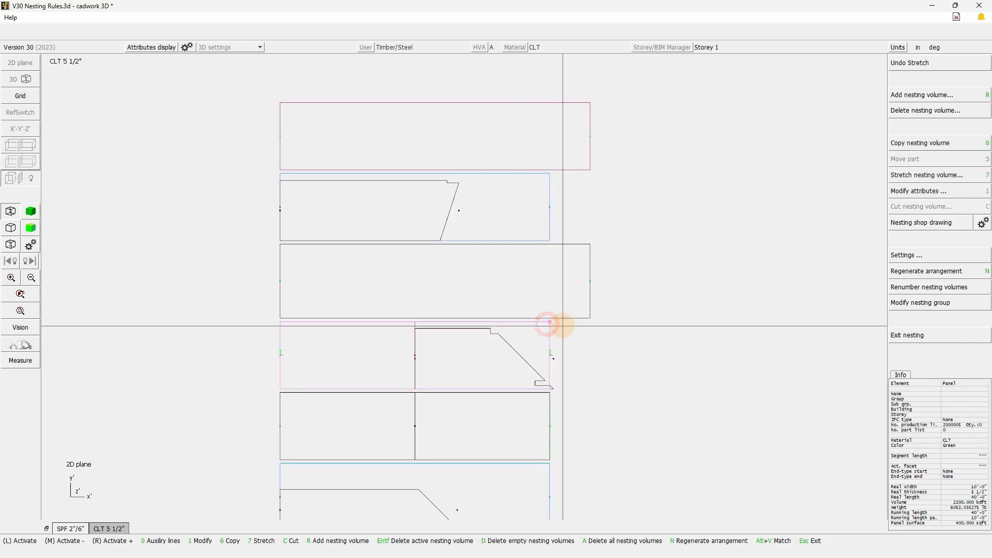
key("KP_7")
key("d")
right_click(632, 432)
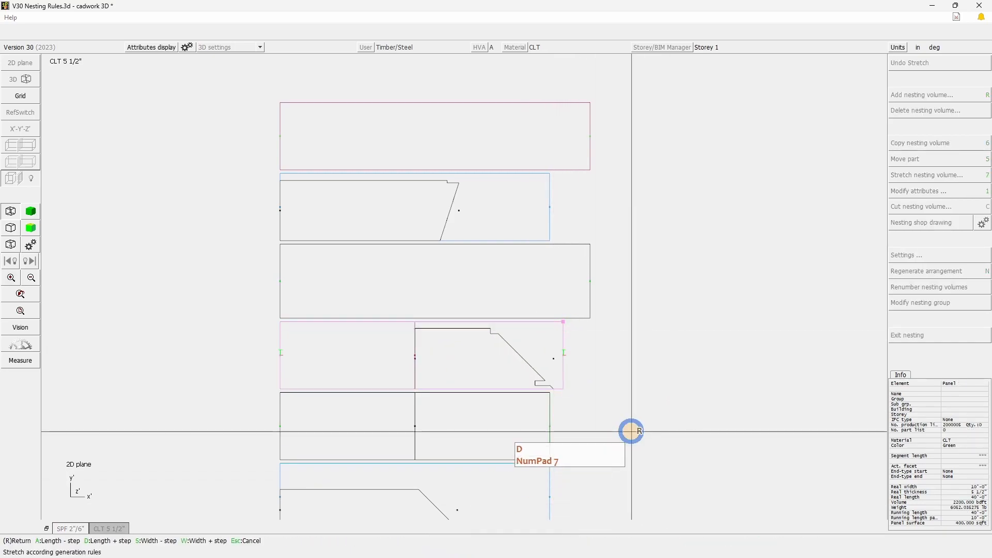
Stretch the upper blue nesting volume down in width and length to fit closely around its slanted-end wall panel.
left_click(550, 174)
scroll(498, 176, "up", 2)
left_click_drag(578, 300, 512, 258)
left_click(543, 284)
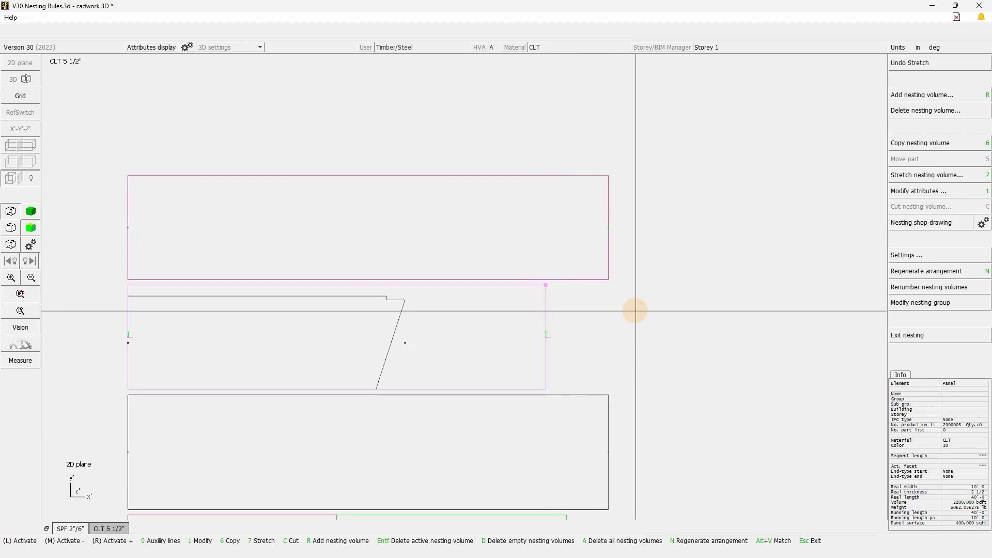
key("KP_7")
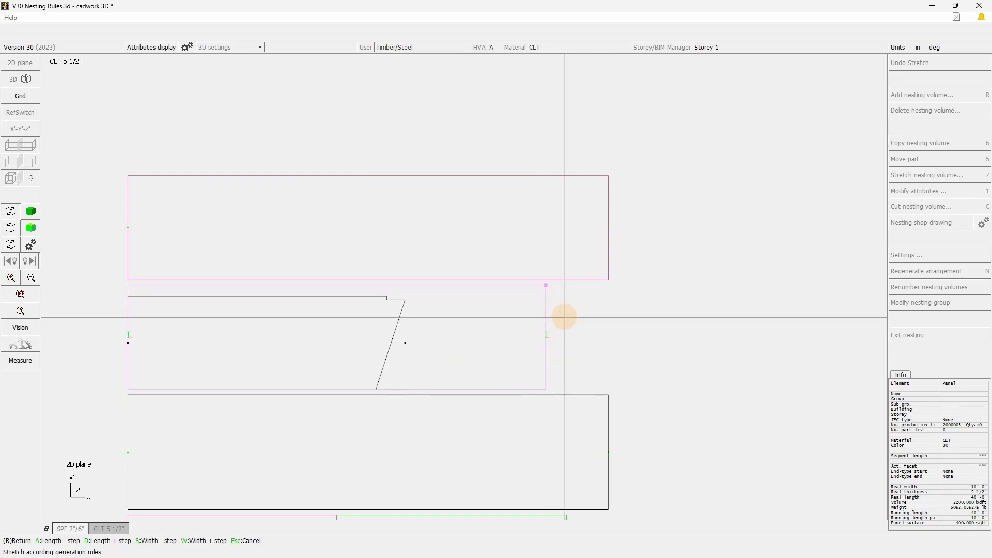
key("s")
key("s")
key("s")
key("s")
key("s")
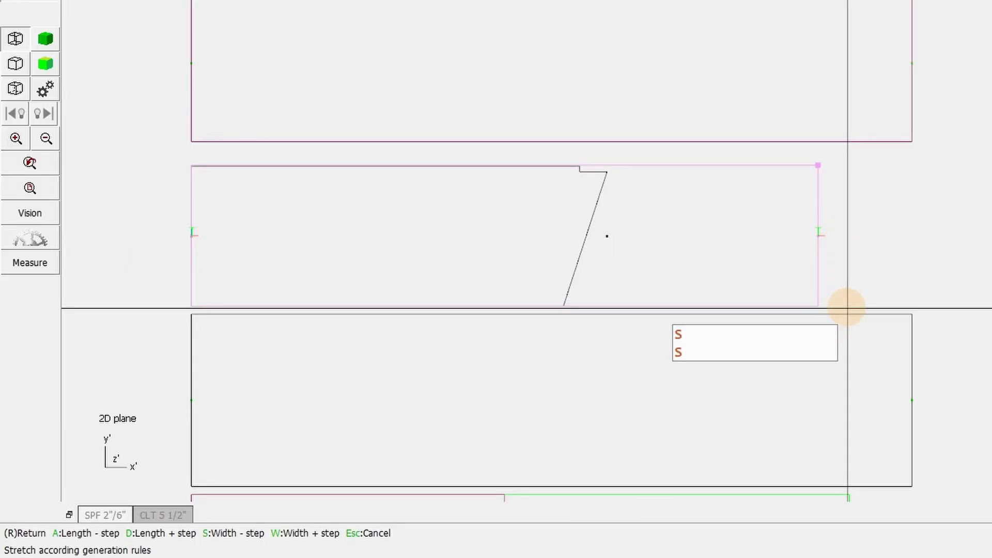
key("w")
key("s")
key("a")
key("a")
key("a")
key("a")
key("a")
key("a")
key("a")
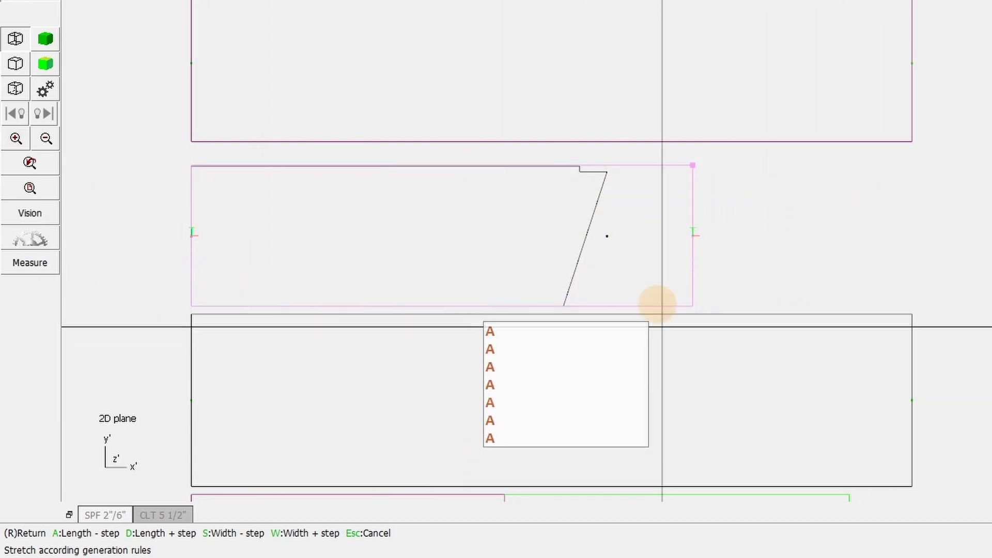
key("a")
key("a")
key("a")
key("a")
right_click(946, 169)
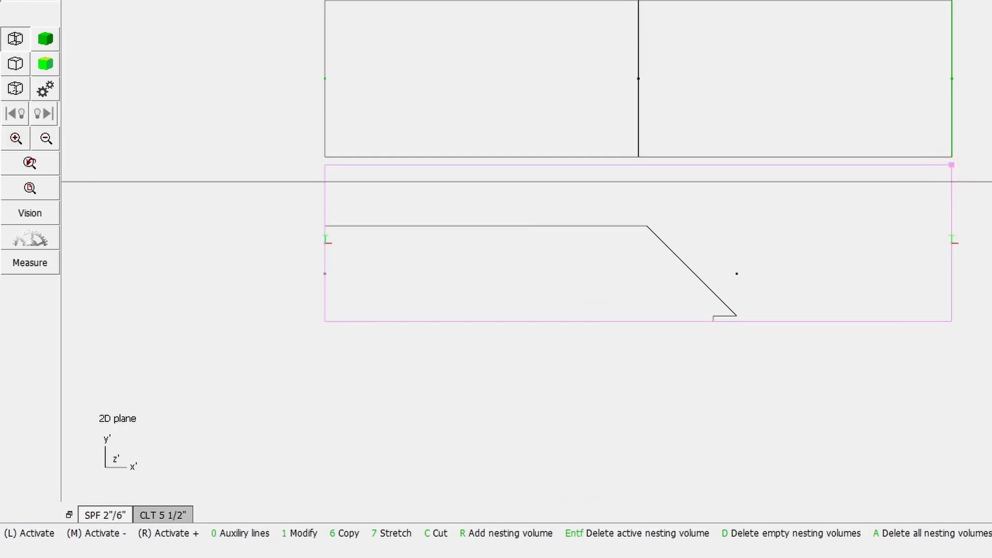
Shrink the lowest blue nesting volume to 27' long and 7' wide around its wall panel.
key("7")
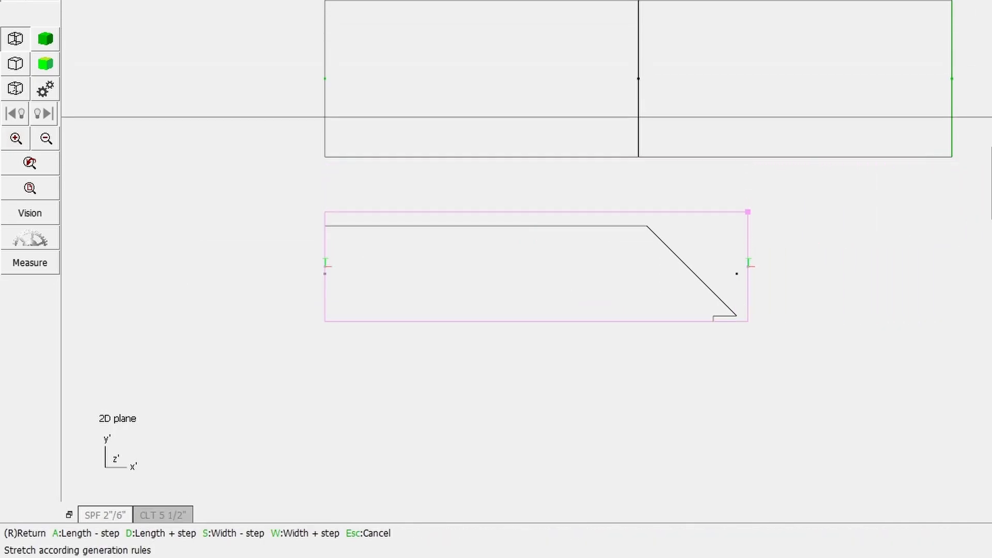
right_click(864, 288)
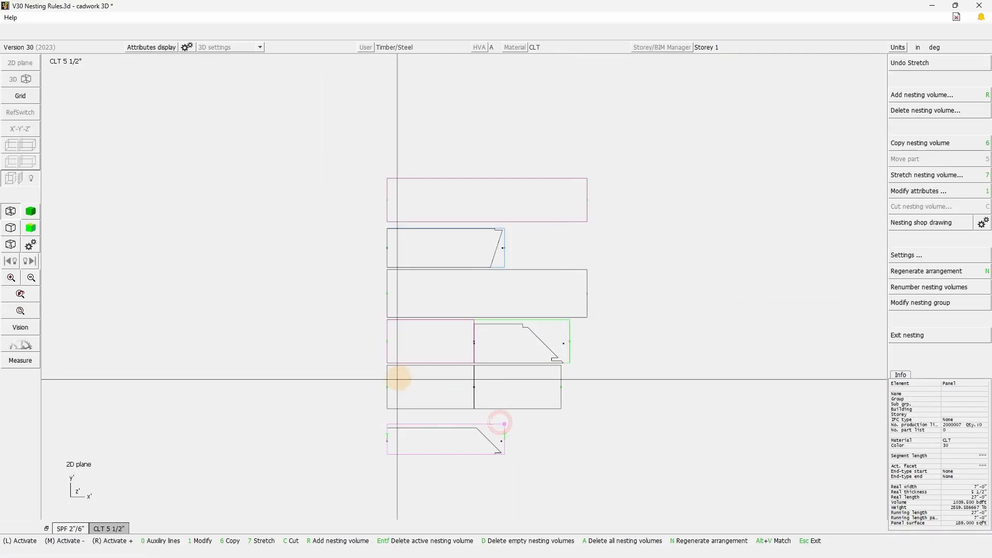
scroll(848, 111, "up", 2)
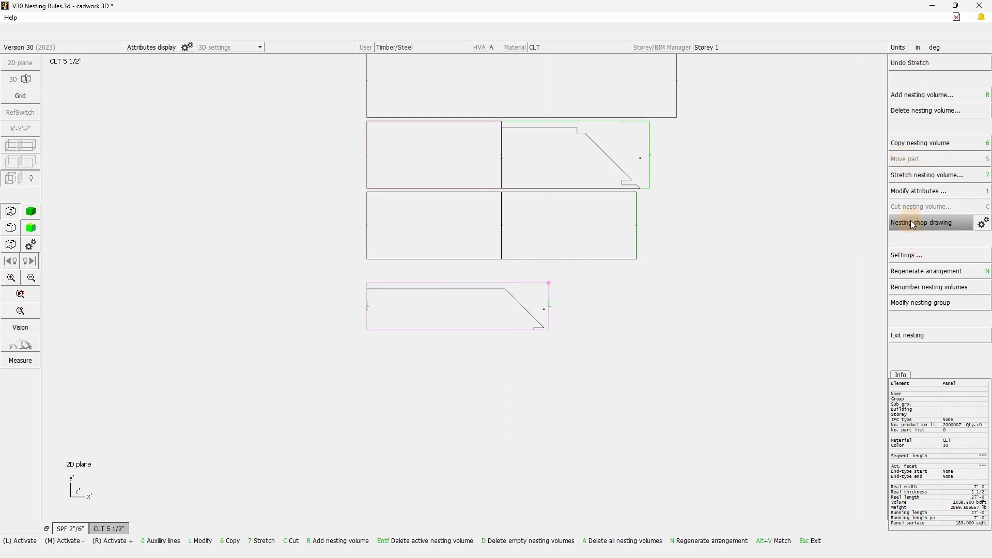
left_click(923, 177)
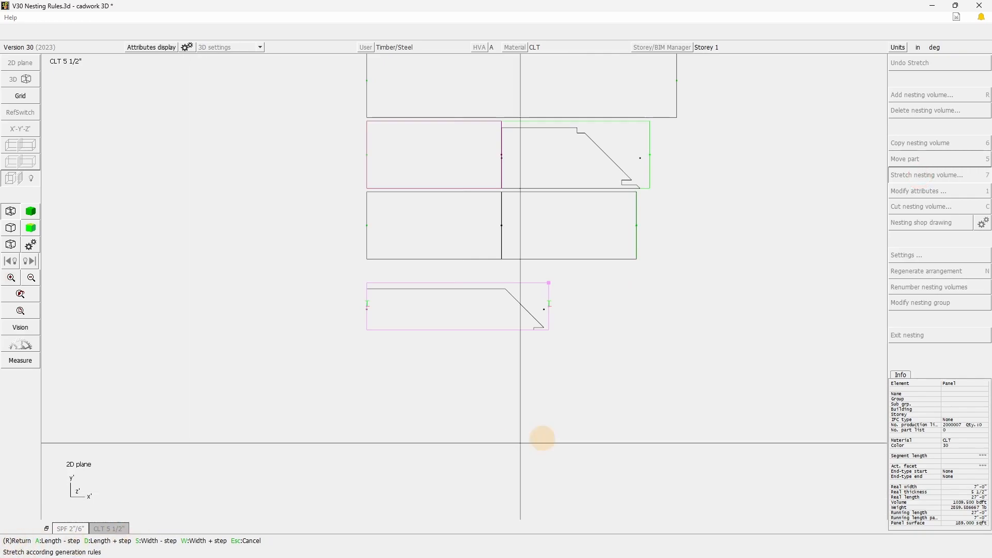
right_click(421, 490)
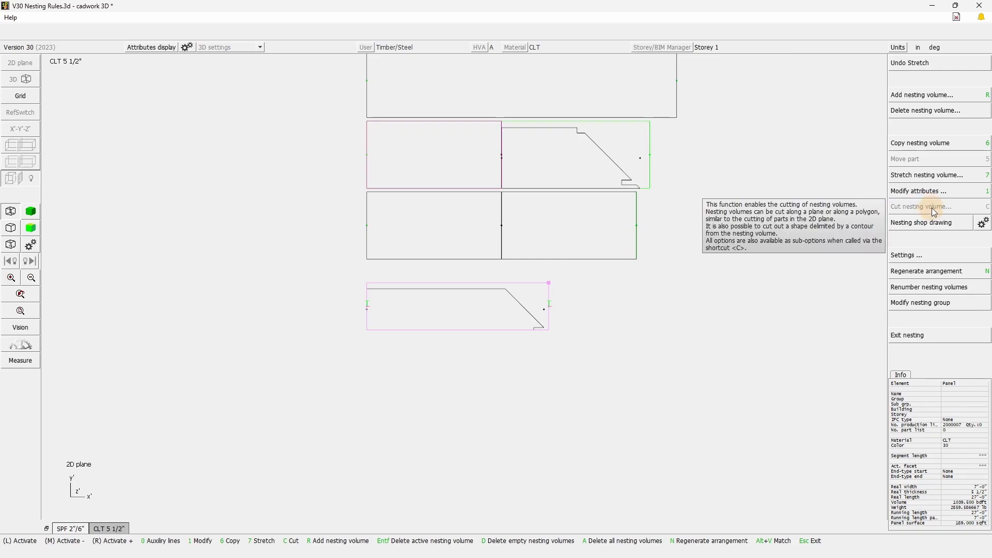
key("Escape")
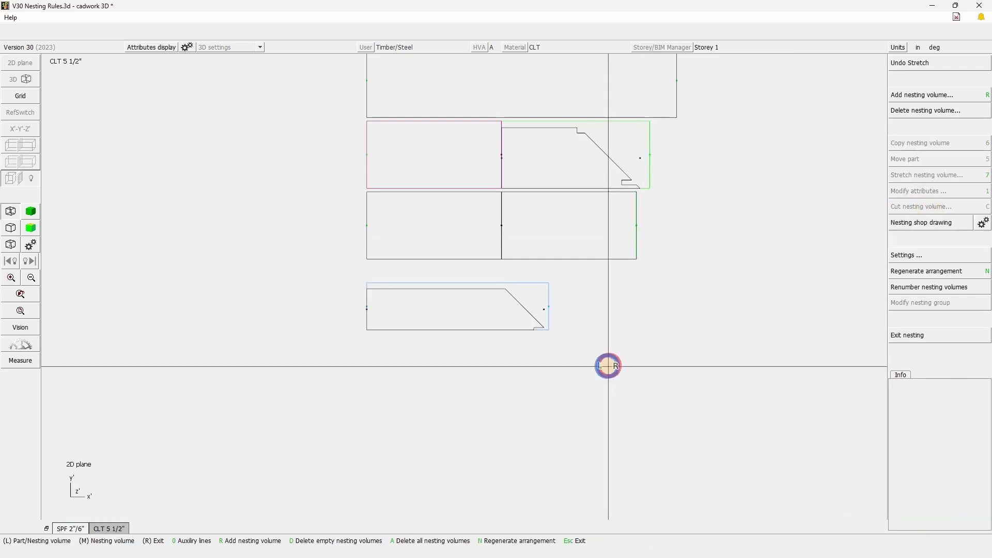
right_click(656, 350)
Exit nesting and check the warning marker on the CLT 5 1/2" group in the nesting manager.
scroll(548, 142, "down", 2)
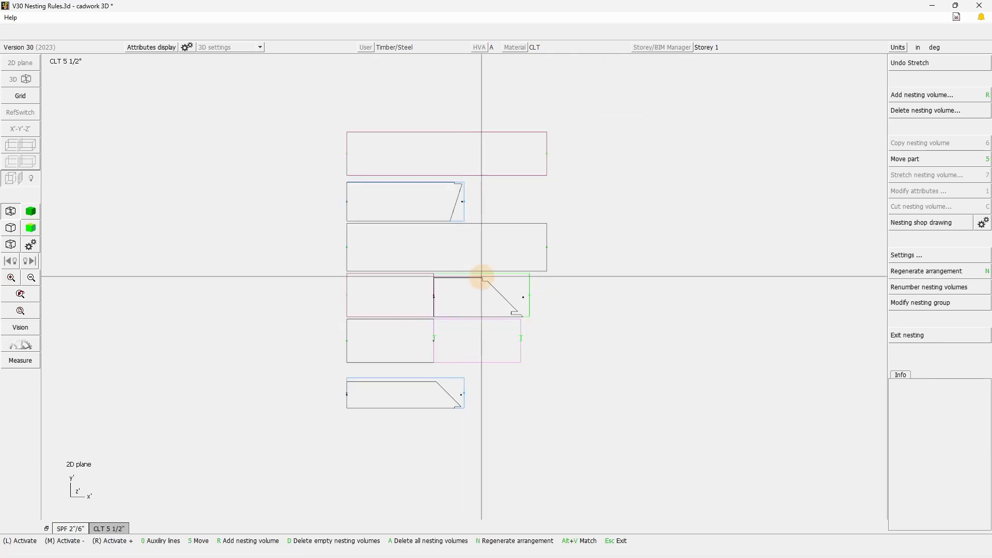
left_click(921, 335)
type("Y")
right_click(241, 404)
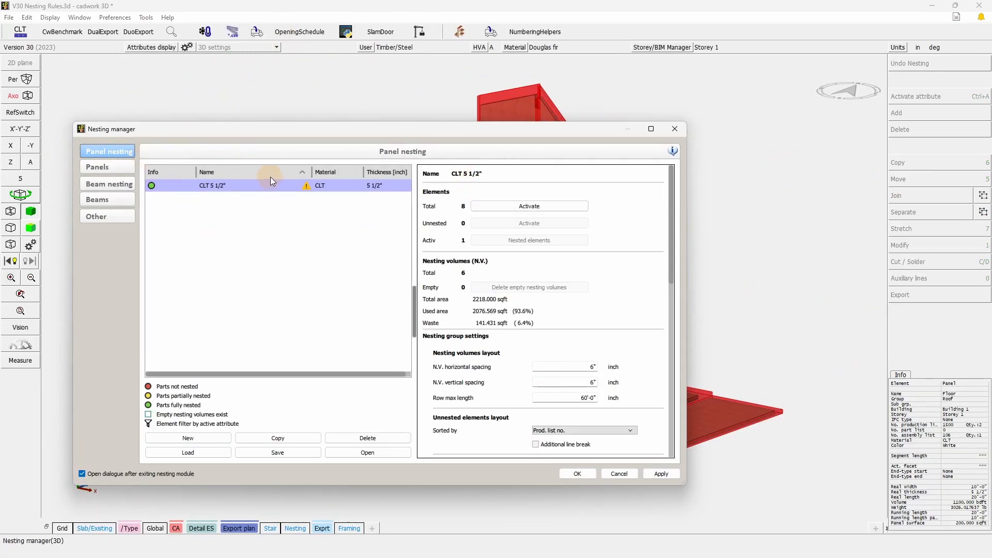
left_click(305, 186)
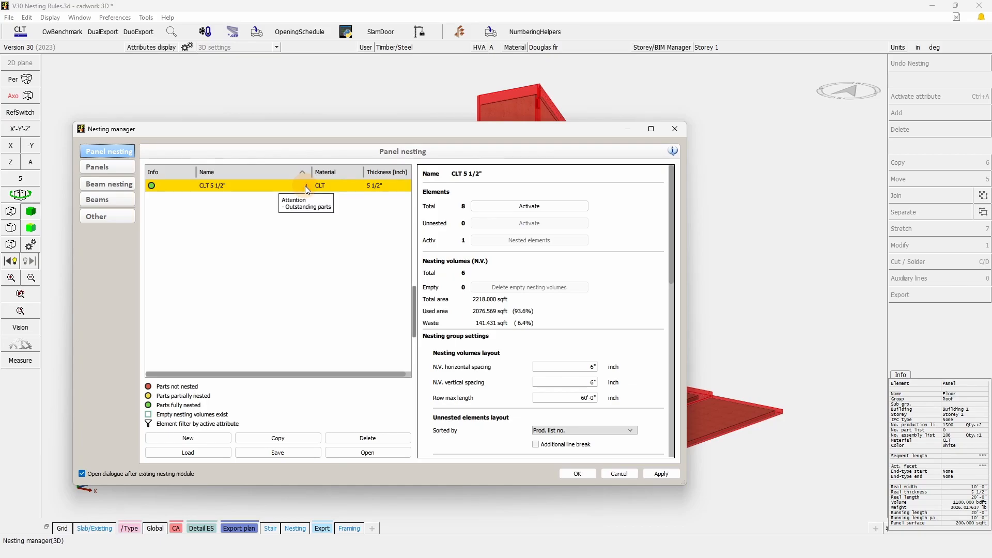
Reopen the CLT 5 1/2" group and lengthen the lower green nesting volume holding two panels by one length step to 42'.
left_click(384, 458)
scroll(520, 415, "up", 1)
scroll(638, 281, "up", 1)
scroll(431, 74, "up", 1)
scroll(464, 286, "up", 2)
left_click(417, 182)
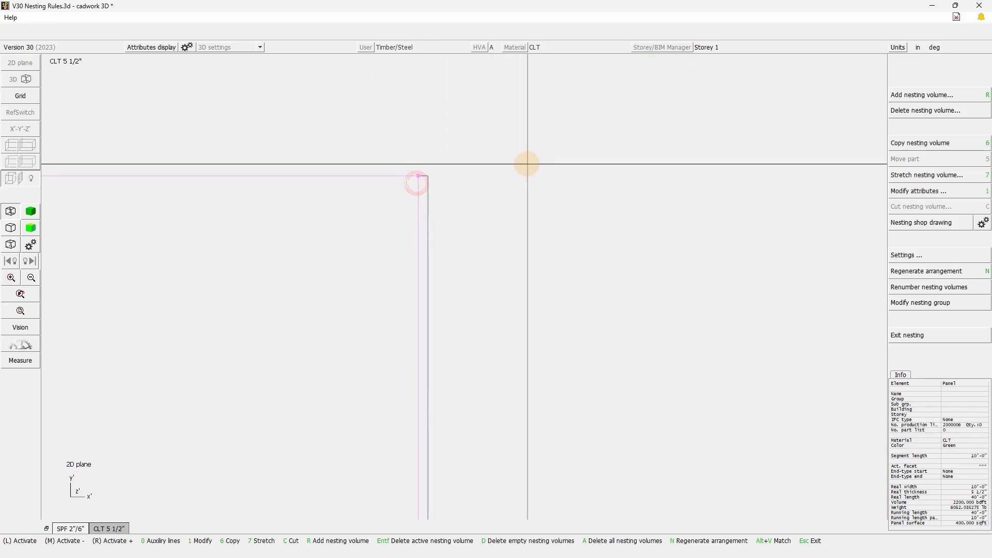
key("KP_7")
key("d")
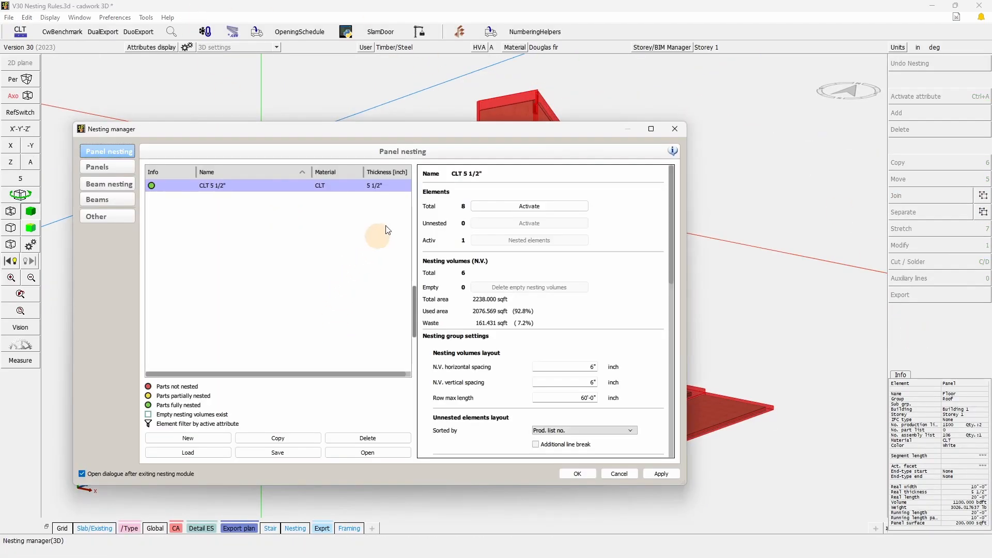
Edit the 3D file's Nesting 2 generation rule to use a fixed width of 10' and accept the change.
left_click(102, 217)
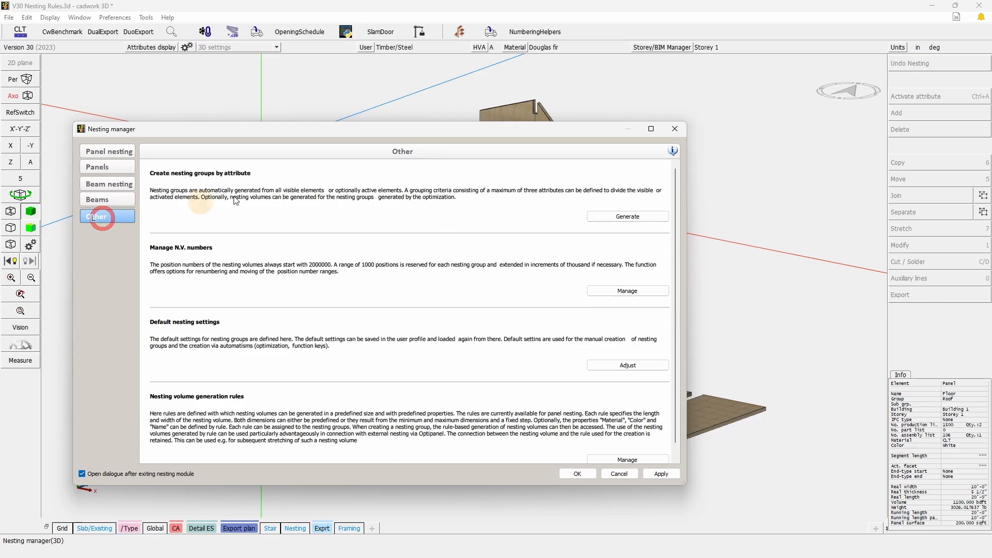
left_click(628, 459)
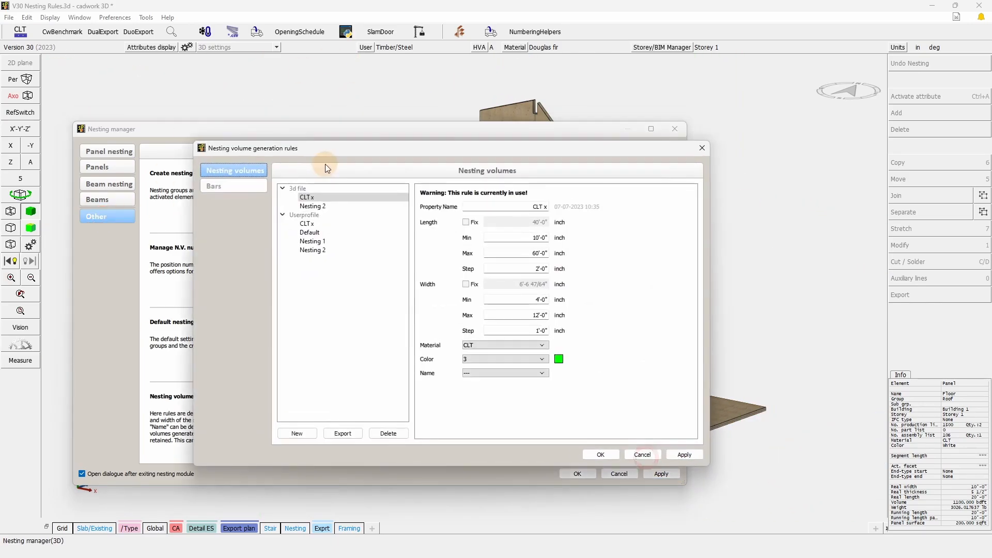
left_click(315, 208)
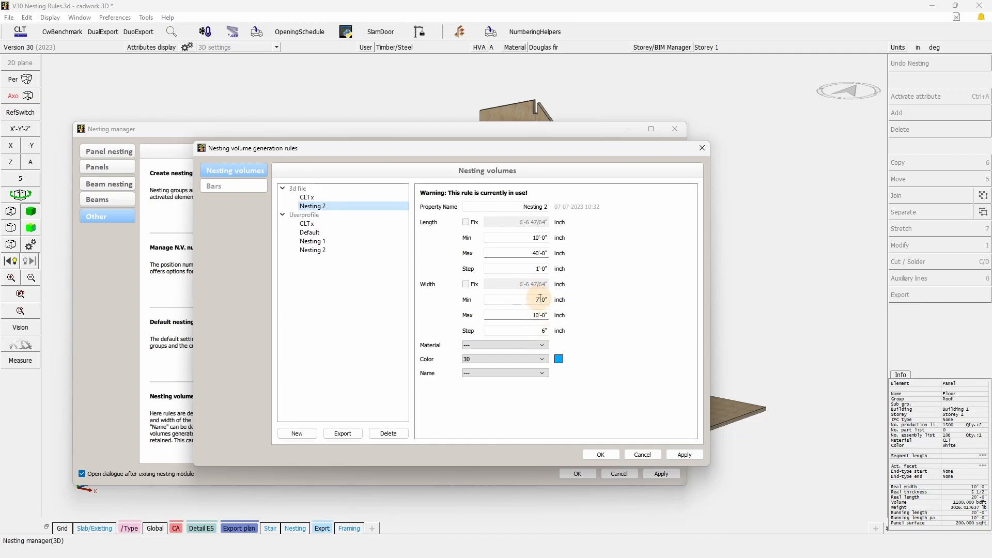
left_click(466, 284)
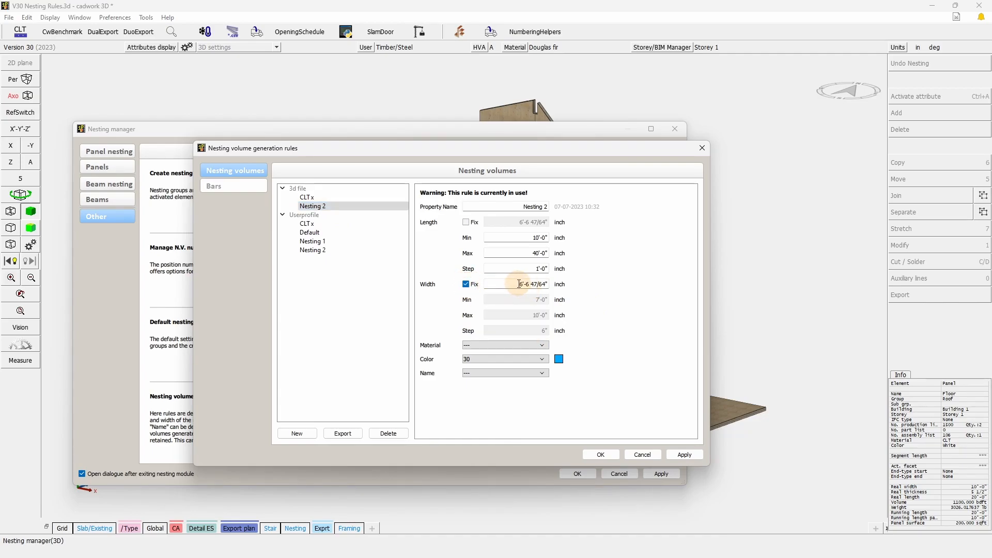
left_click_drag(519, 284, 577, 285)
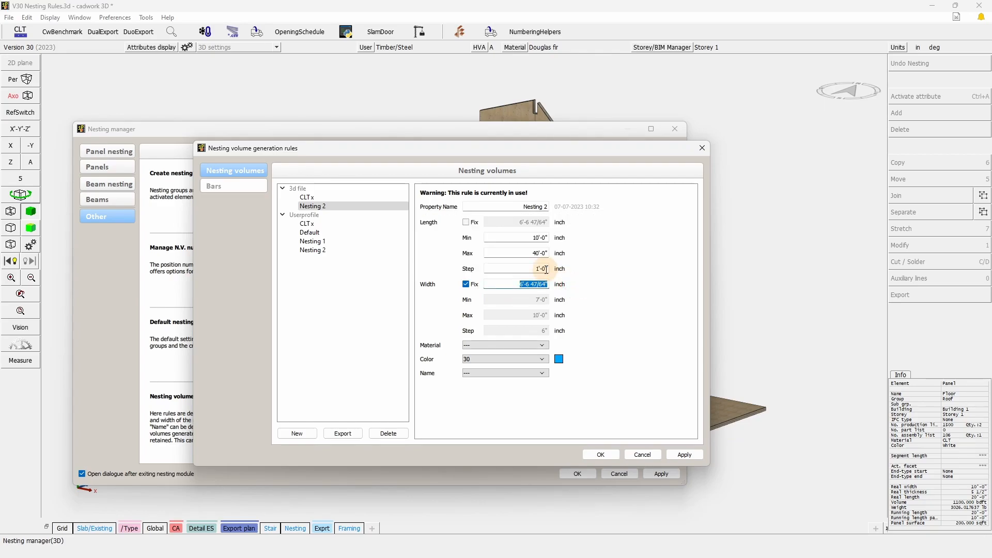
type("10'")
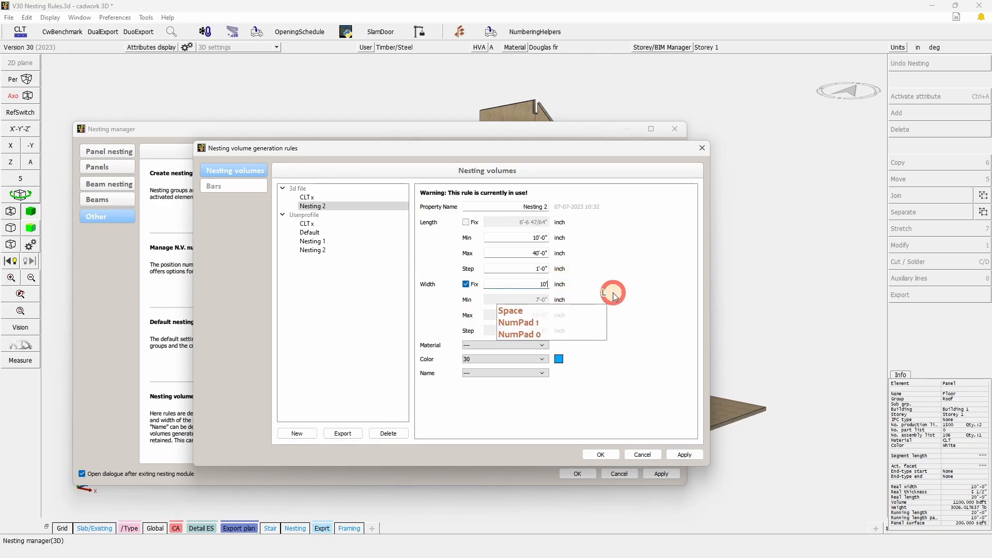
left_click(324, 207)
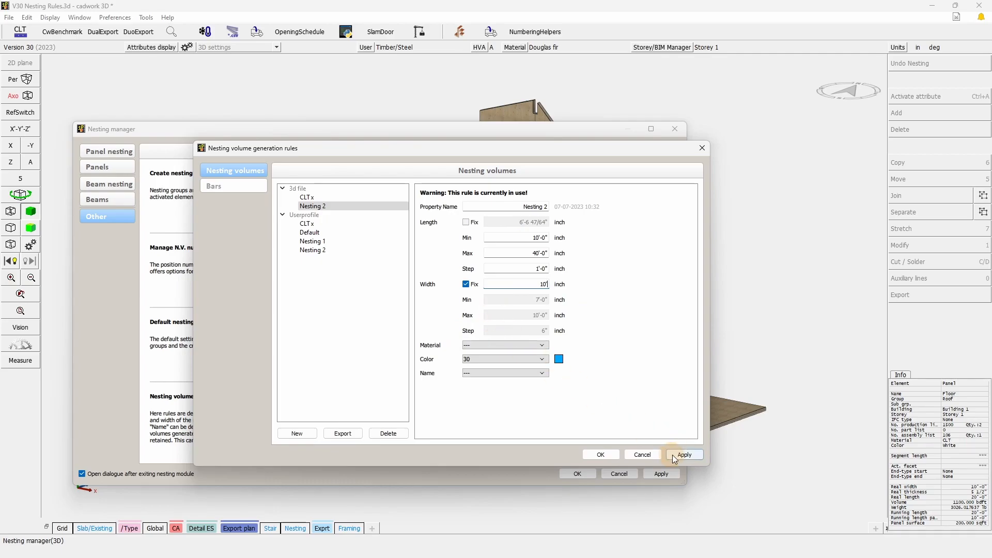
left_click(601, 455)
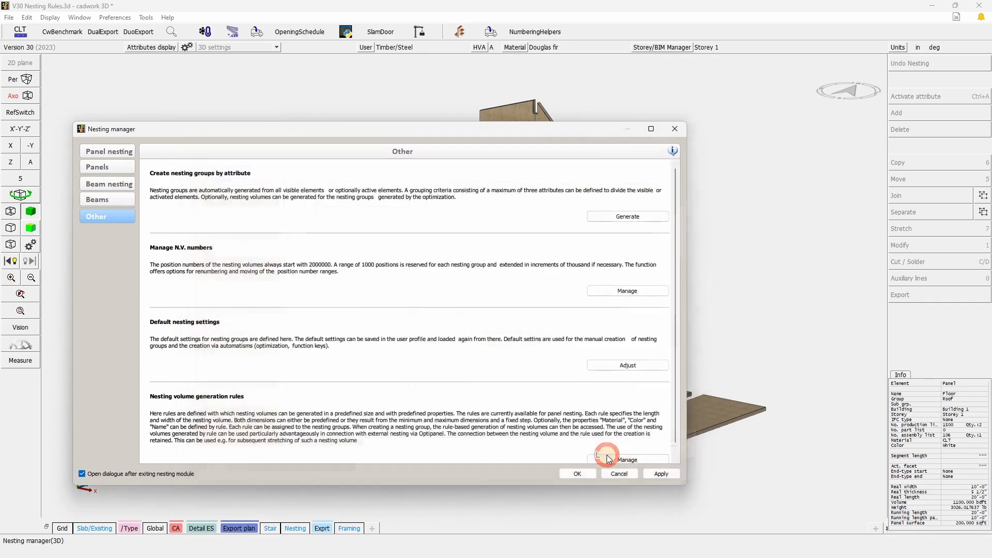
Check the warning on the CLT 5 1/2" group in the nesting manager and open the group for nesting.
left_click(102, 155)
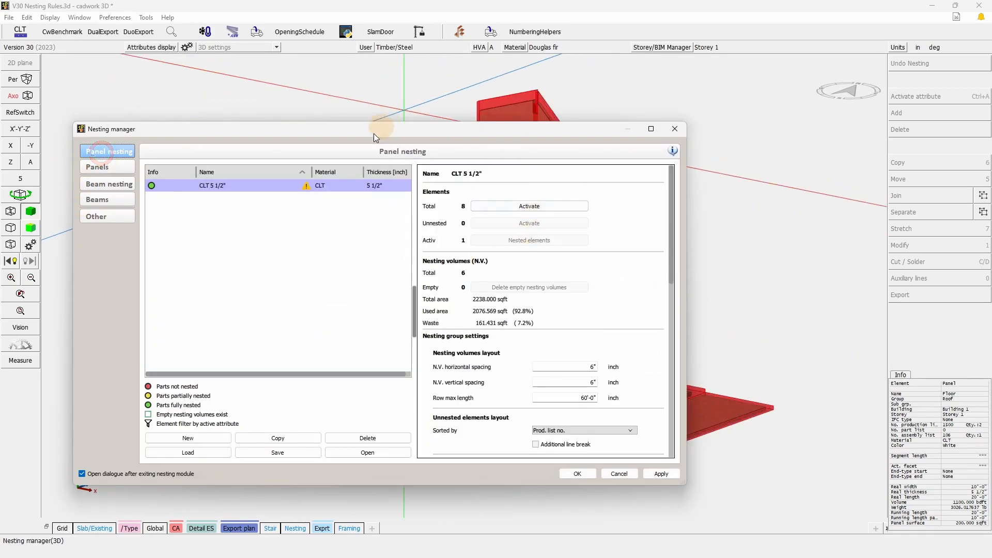
mouse_move(307, 190)
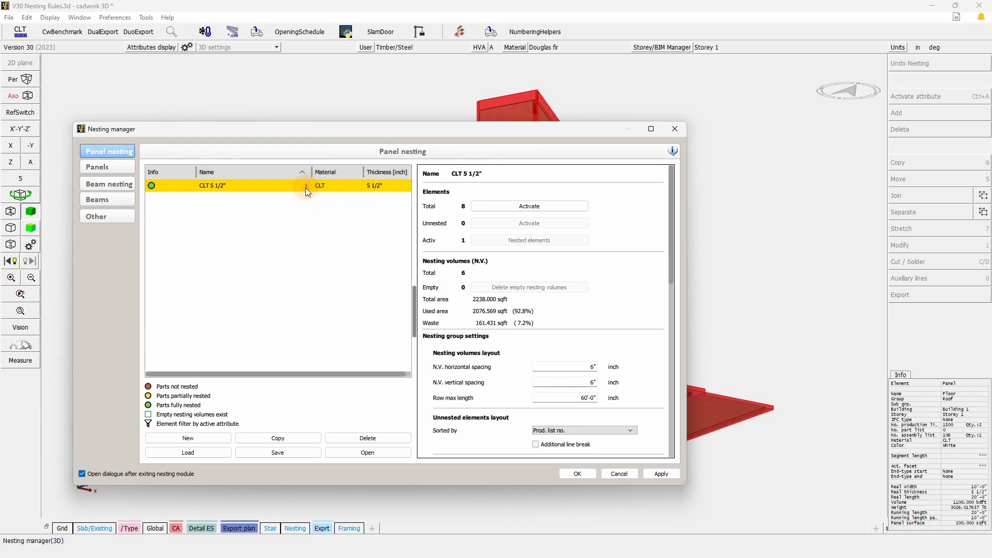
double_click(305, 187)
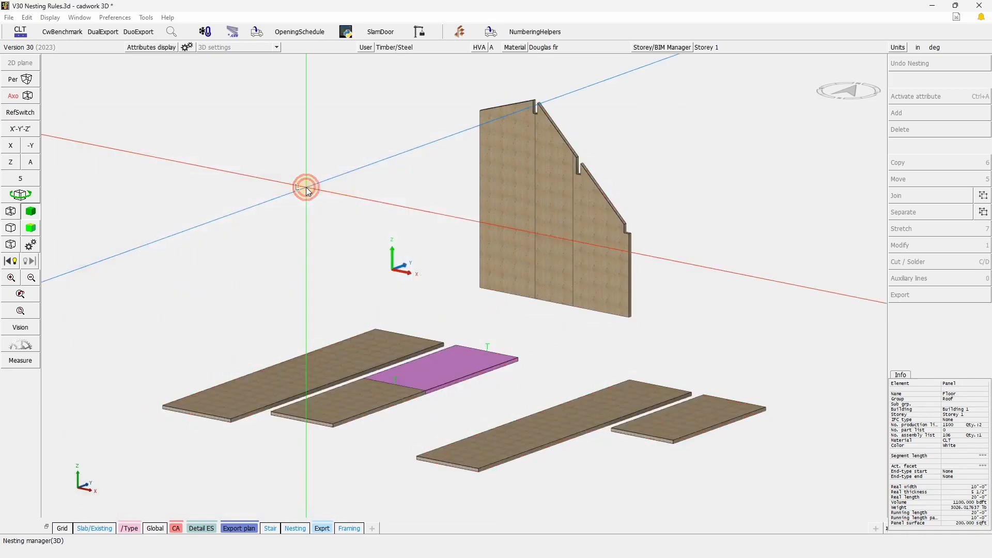
left_click(659, 494)
Examine the color attribute of the two nesting volumes holding the single slanted-end wall panels.
scroll(503, 473, "up", 5)
middle_click_drag(503, 473, 463, 285)
left_click(427, 205)
scroll(423, 268, "down", 5)
scroll(475, 246, "down", 3)
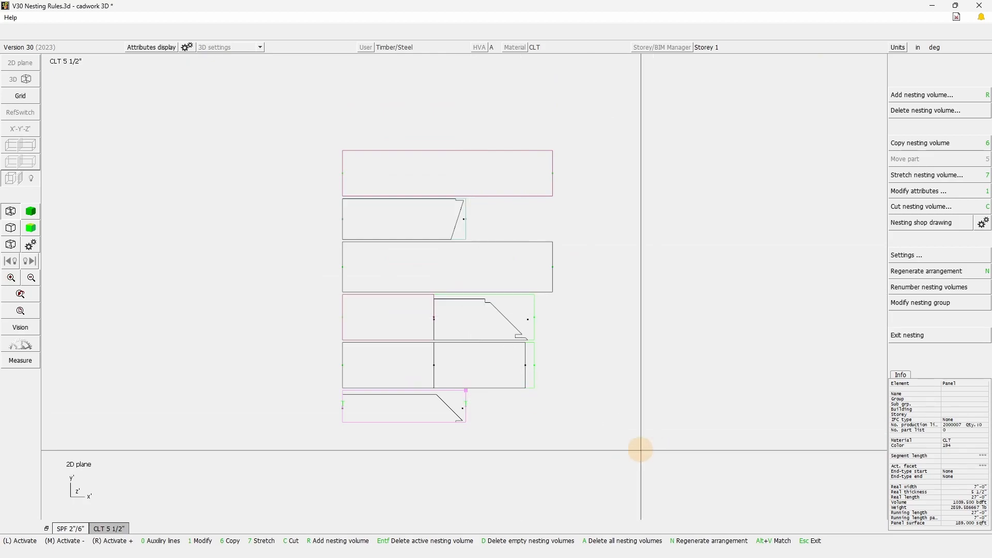
left_click(943, 453)
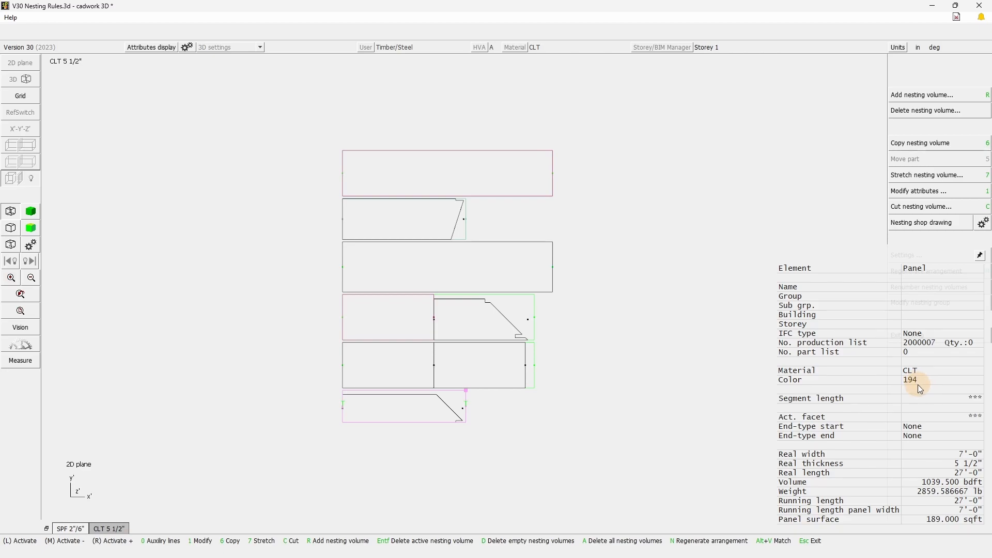
left_click(466, 237)
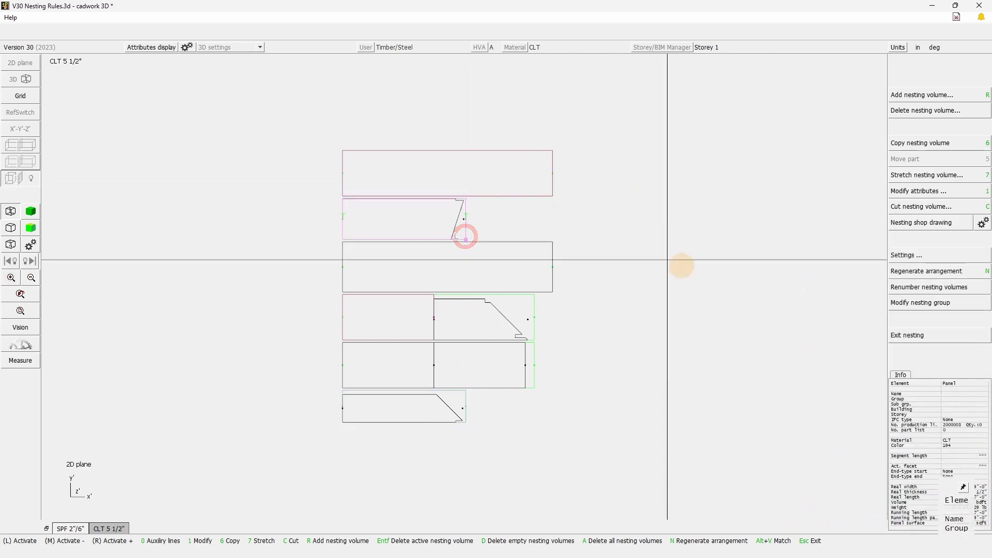
mouse_move(945, 420)
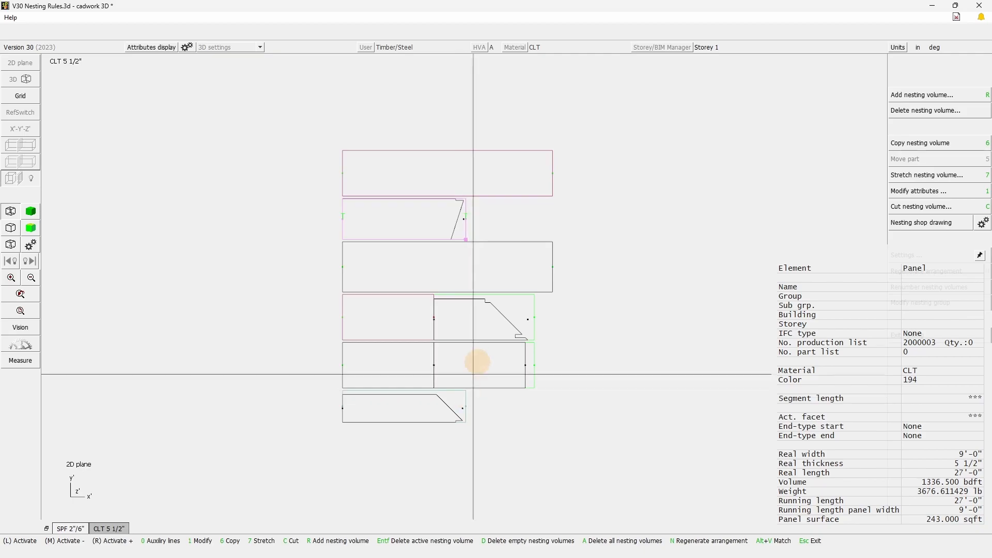
Select the lowest nesting volume and review which stretch options it offers.
scroll(486, 439, "up", 2)
left_click(497, 438)
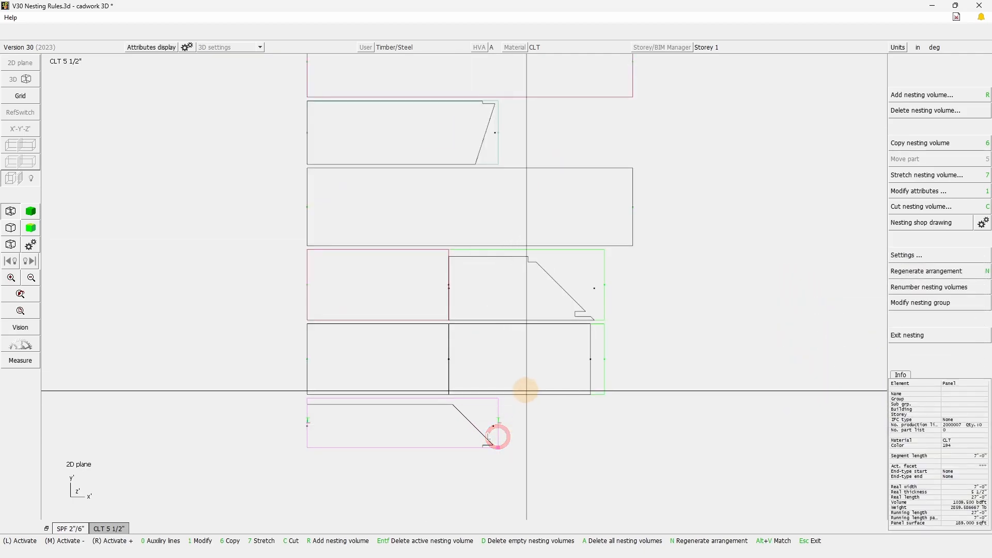
left_click(927, 177)
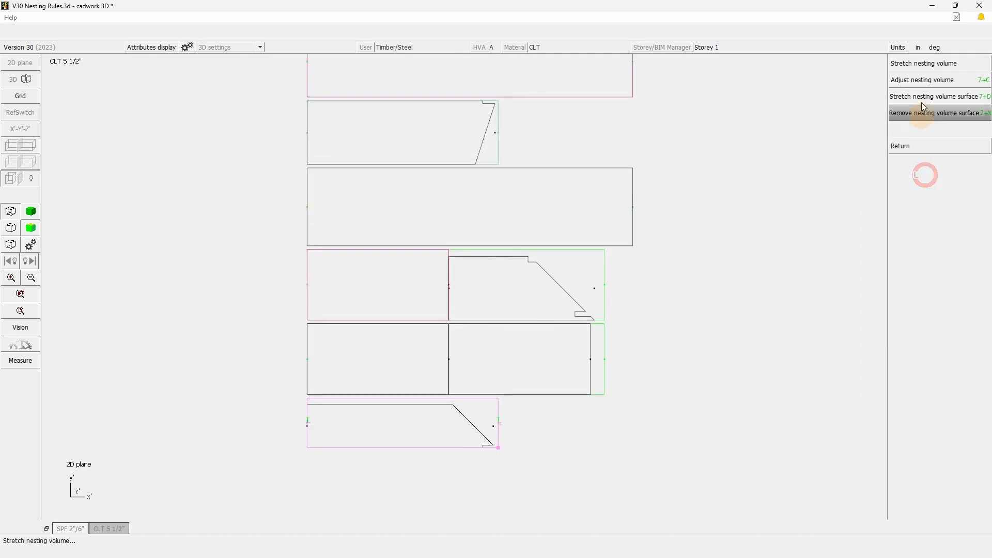
left_click(911, 124)
right_click(732, 137)
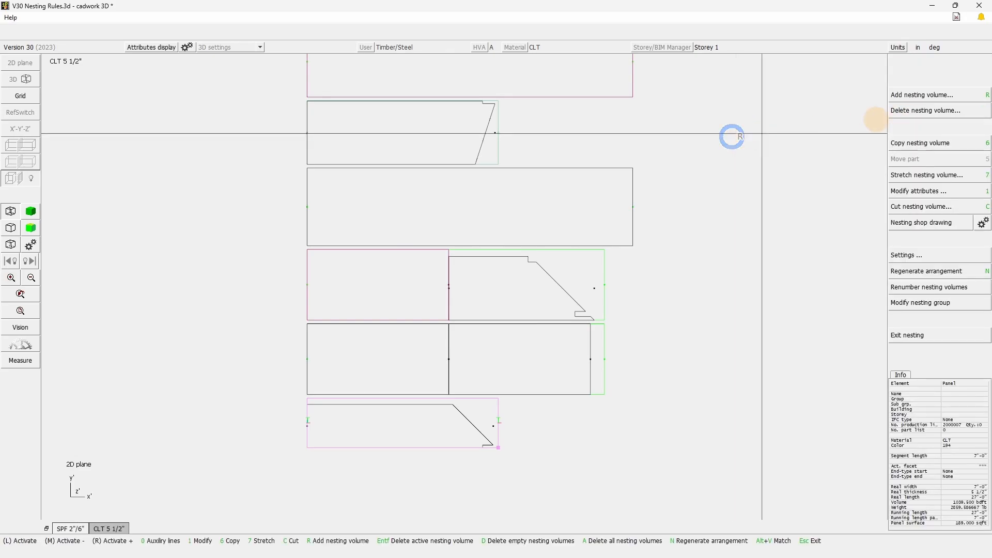
Cut the lowest nesting volume horizontally along the upper edge of its wall panel.
left_click(919, 207)
left_click(925, 64)
left_click(915, 63)
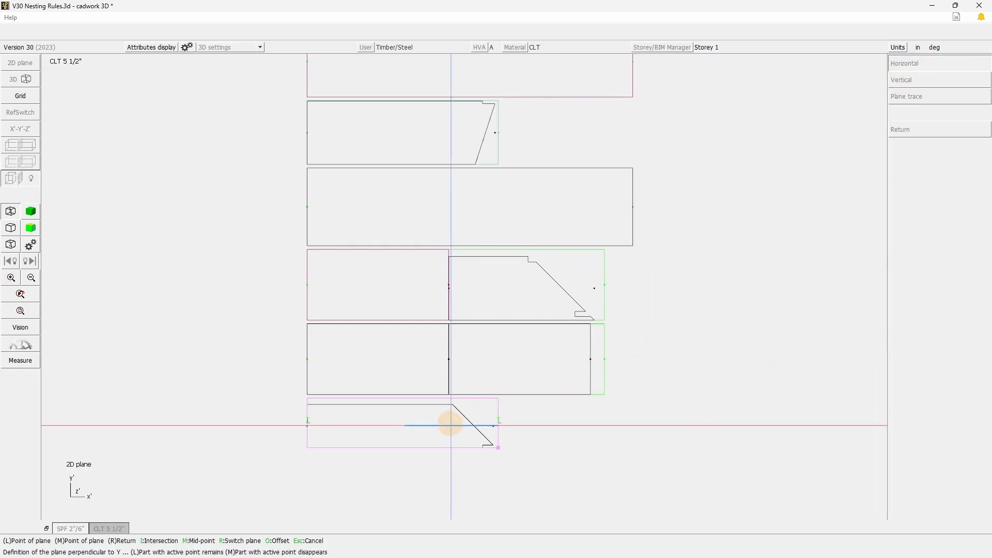
left_click(453, 403)
left_click(601, 452)
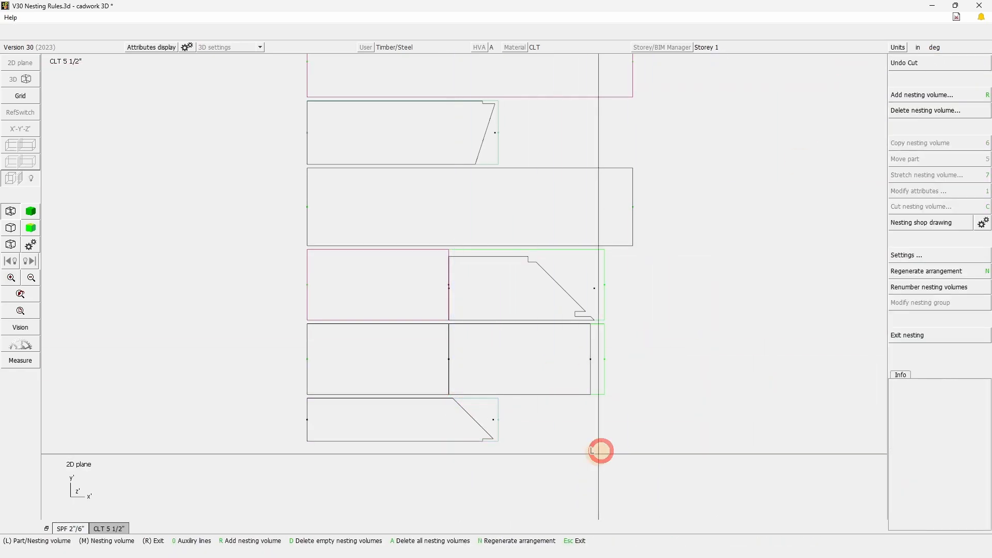
scroll(554, 308, "down", 2)
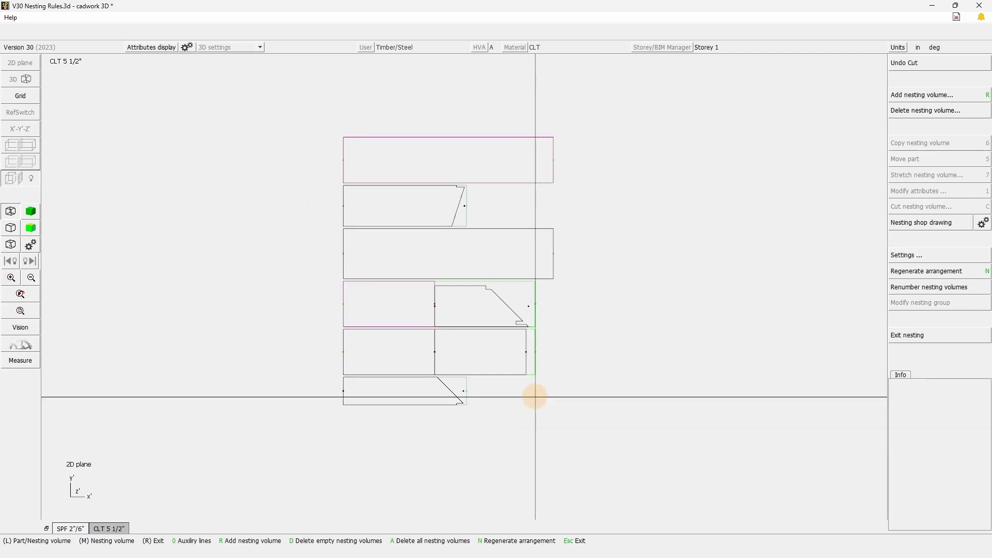
Exit nesting, close the nesting manager and activate all floor, roof and wall panels in the model.
left_click(919, 337)
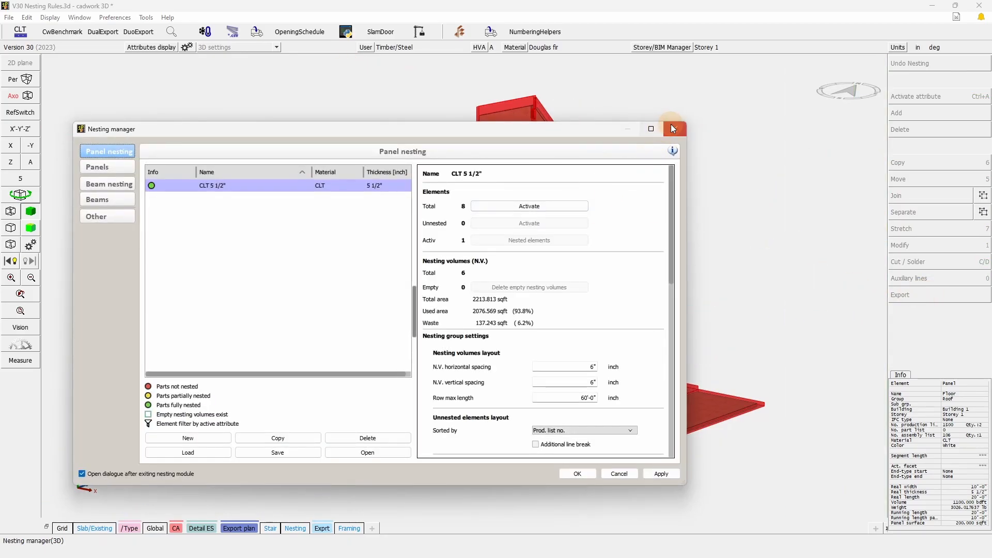
left_click(672, 124)
left_click_drag(804, 483, 103, 4)
Output the production list for the active elements with nesting volumes included.
left_click(896, 294)
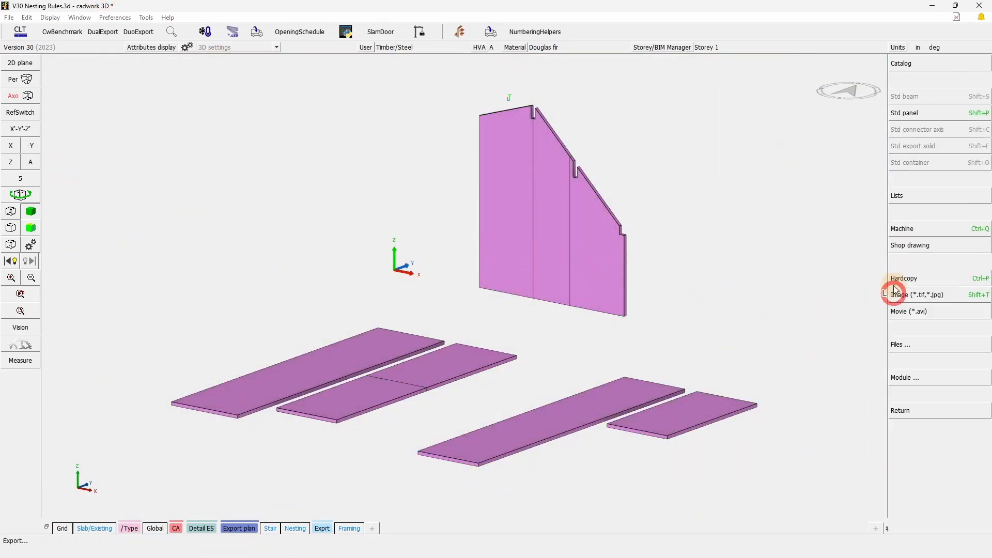
left_click(917, 189)
left_click(920, 65)
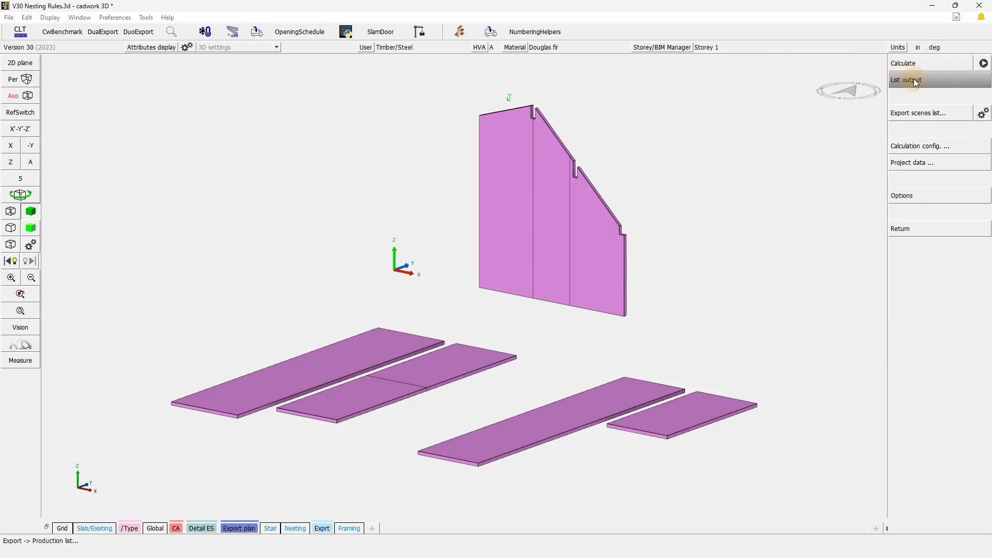
left_click(918, 83)
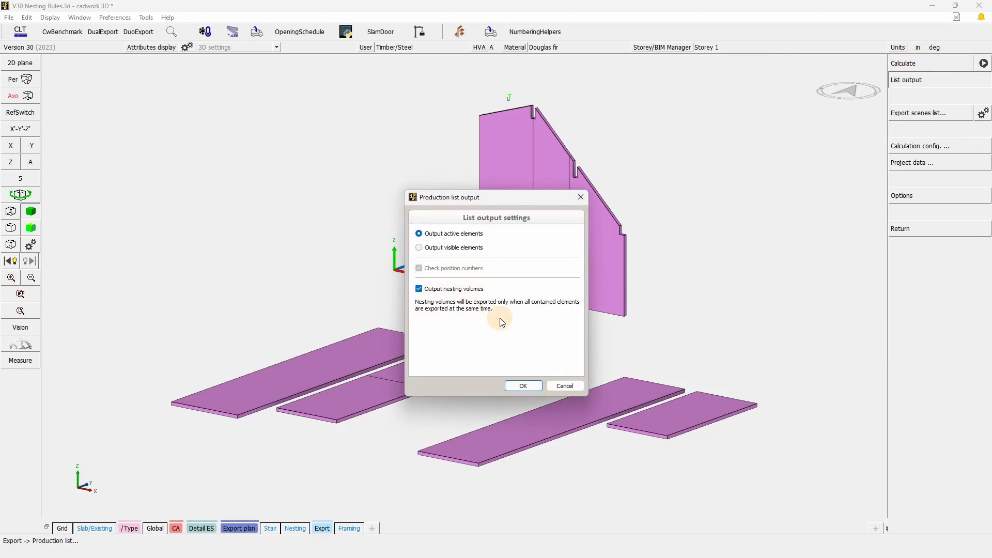
left_click(524, 387)
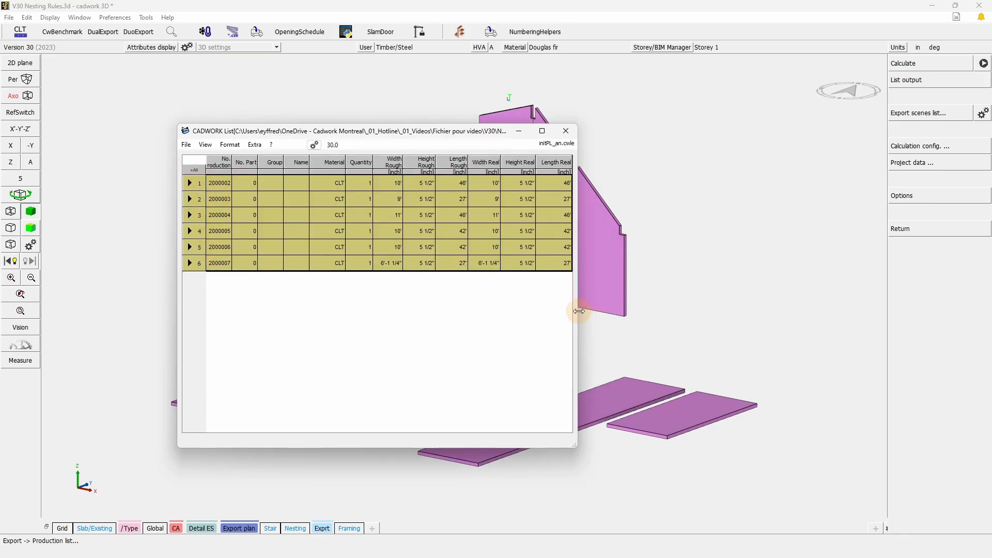
left_click(196, 171)
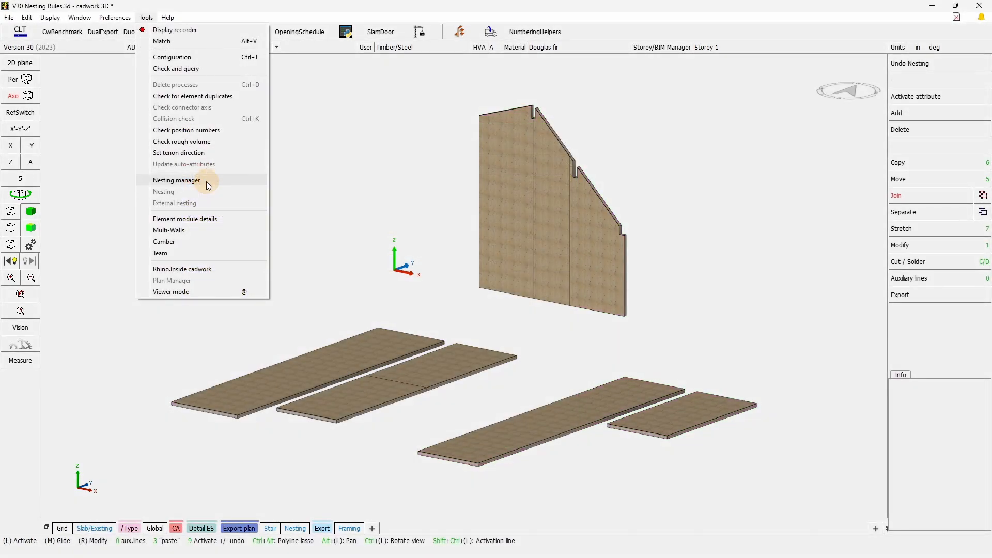
Open the CLT 5 1/2" panel nesting from the nesting manager.
left_click(206, 181)
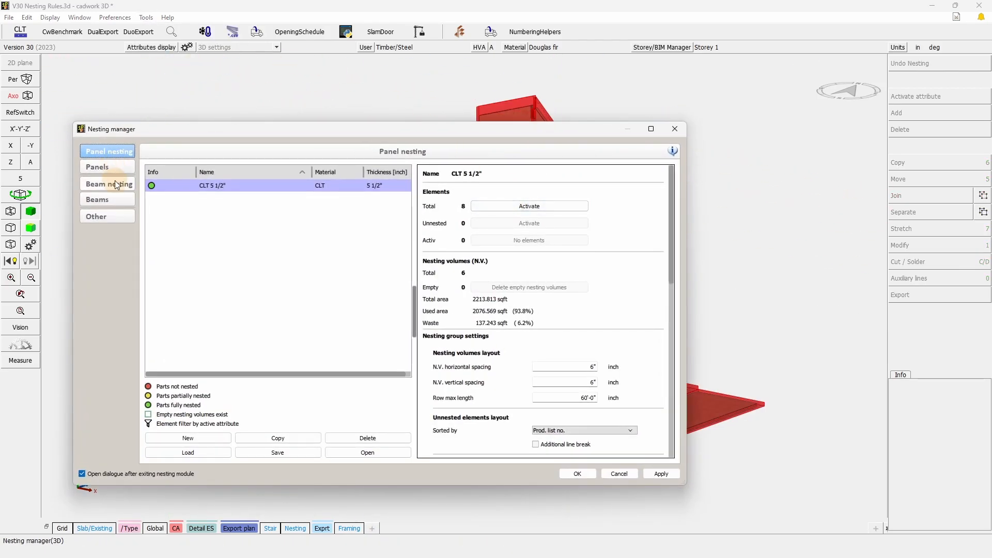
left_click(118, 168)
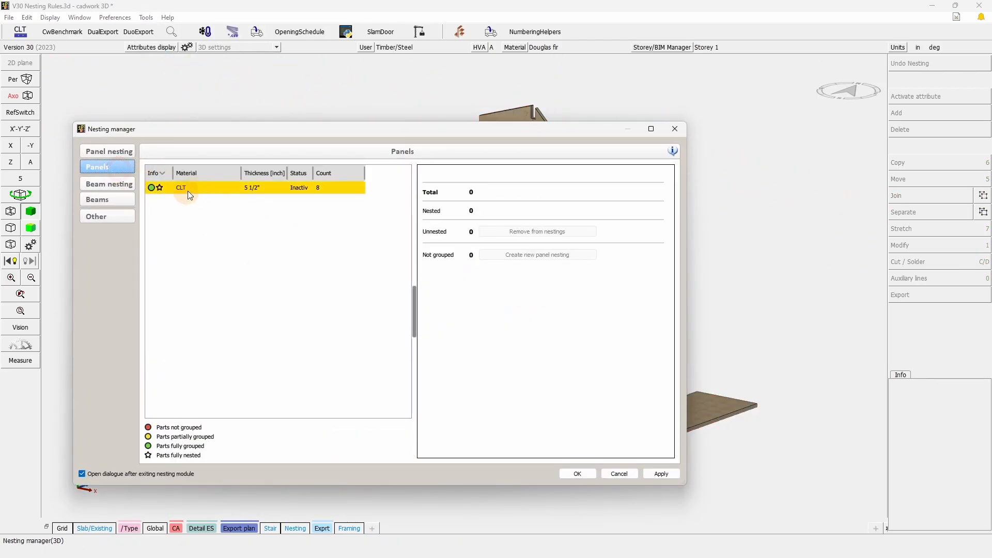
left_click(119, 151)
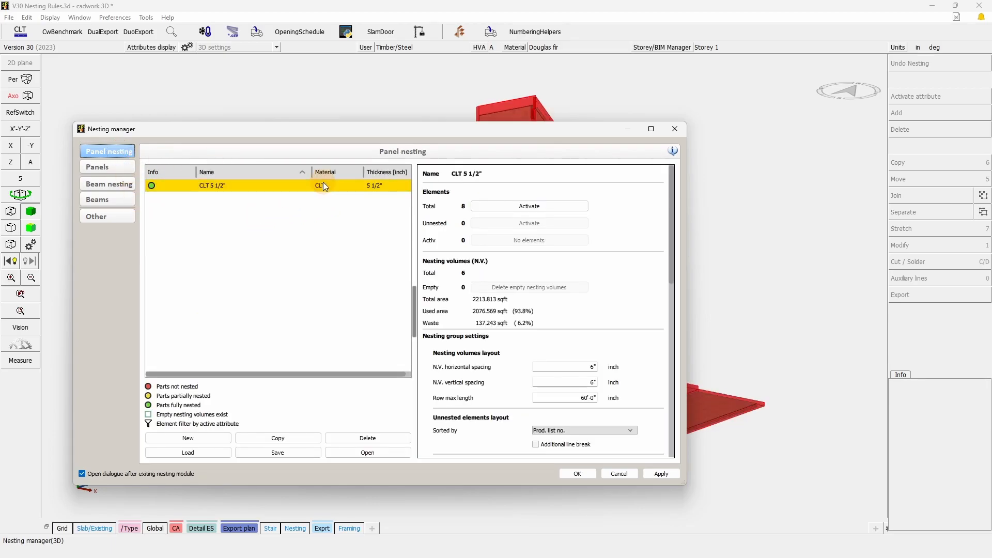
left_click(369, 453)
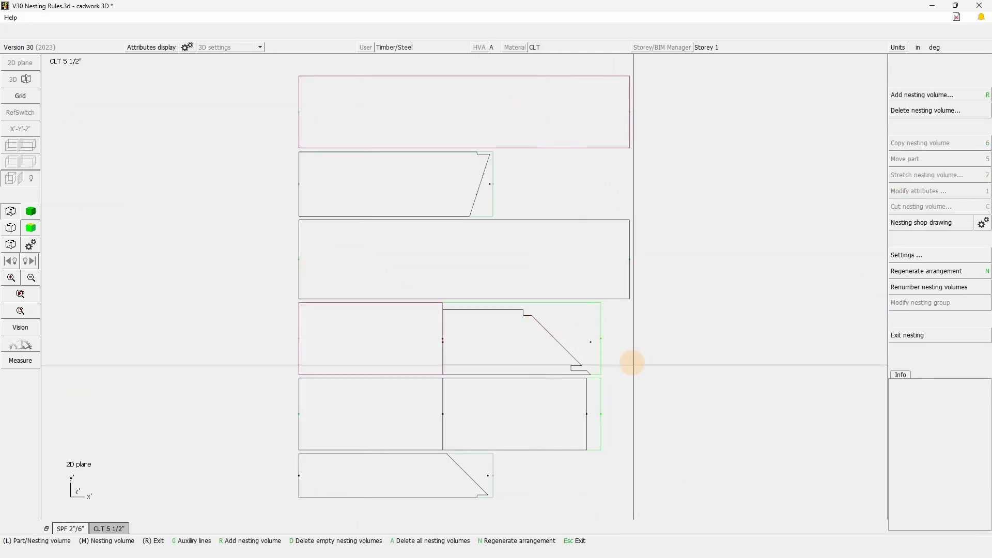
Delete all existing nesting volumes from the CLT 5 1/2" nesting.
left_click(600, 304)
right_click(684, 480)
right_click_drag(683, 480, 231, 38)
key("Delete")
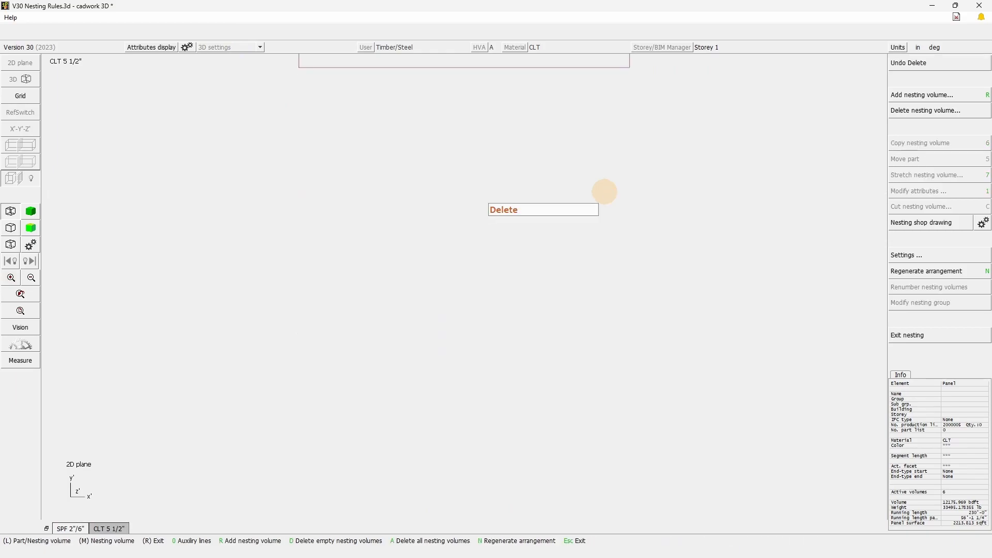
Activate all unnested CLT parts and send them to OptiPanel through external nesting.
right_click_drag(594, 373, 360, 163)
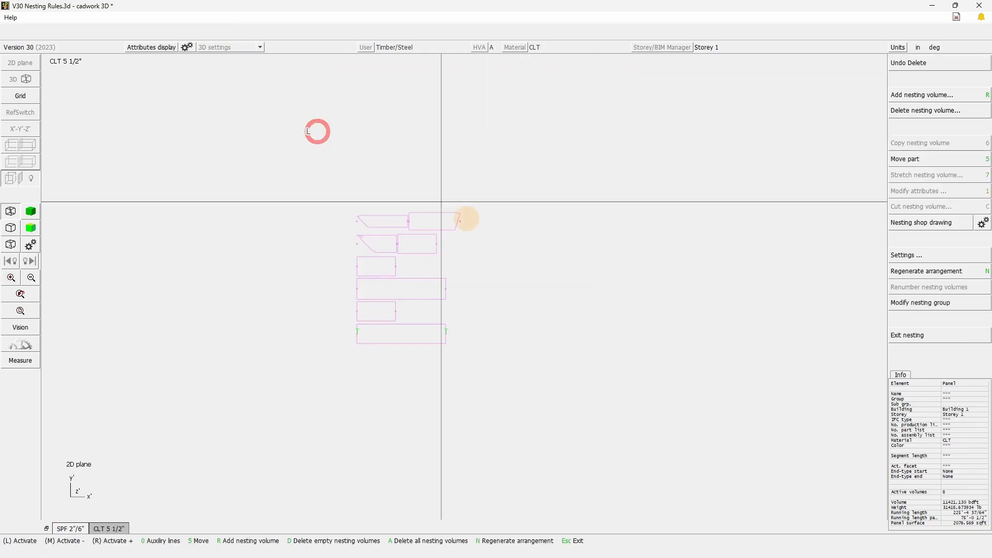
left_click(938, 96)
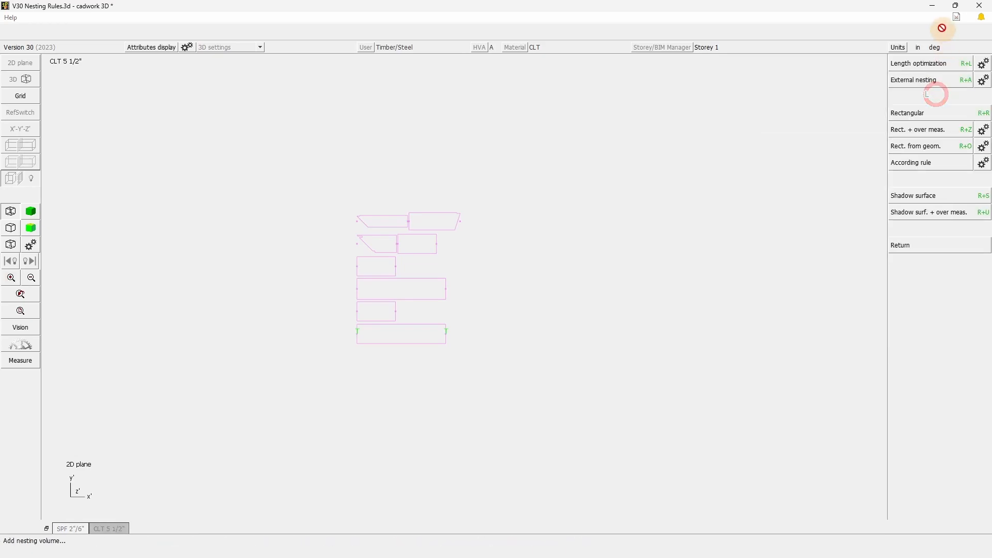
left_click(939, 81)
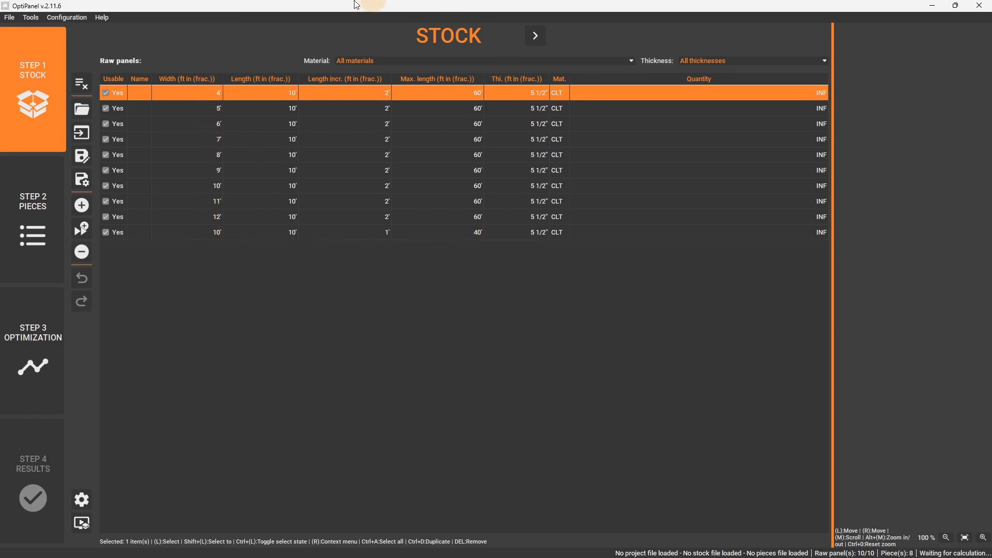
Review the options for creating a new raw panel and the raw panels table settings, cancelling both.
left_click(82, 207)
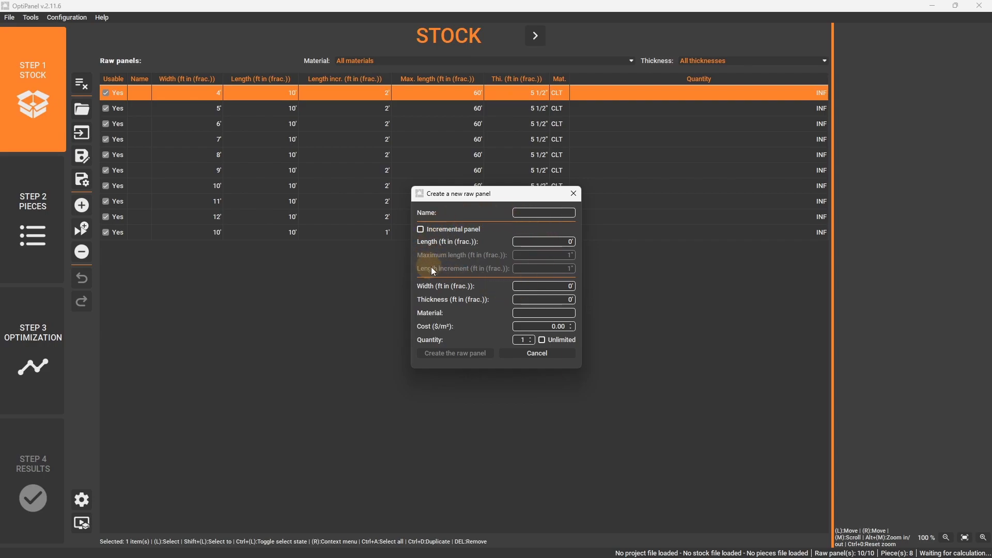
double_click(571, 286)
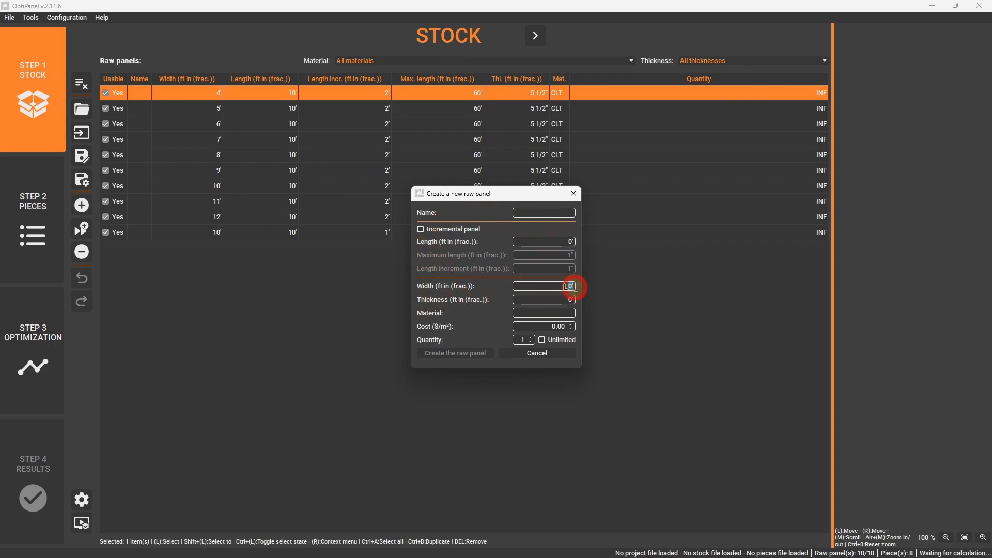
left_click(574, 194)
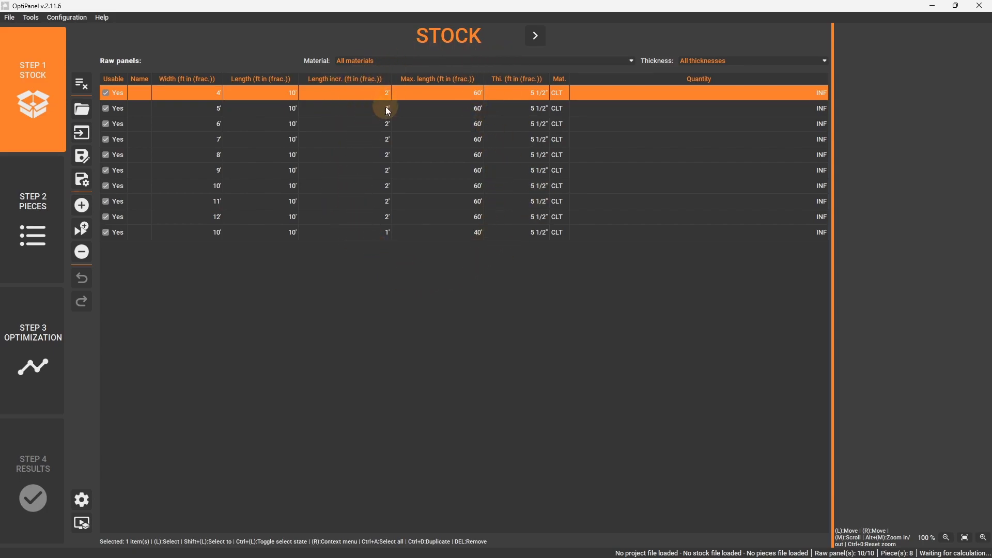
left_click(82, 500)
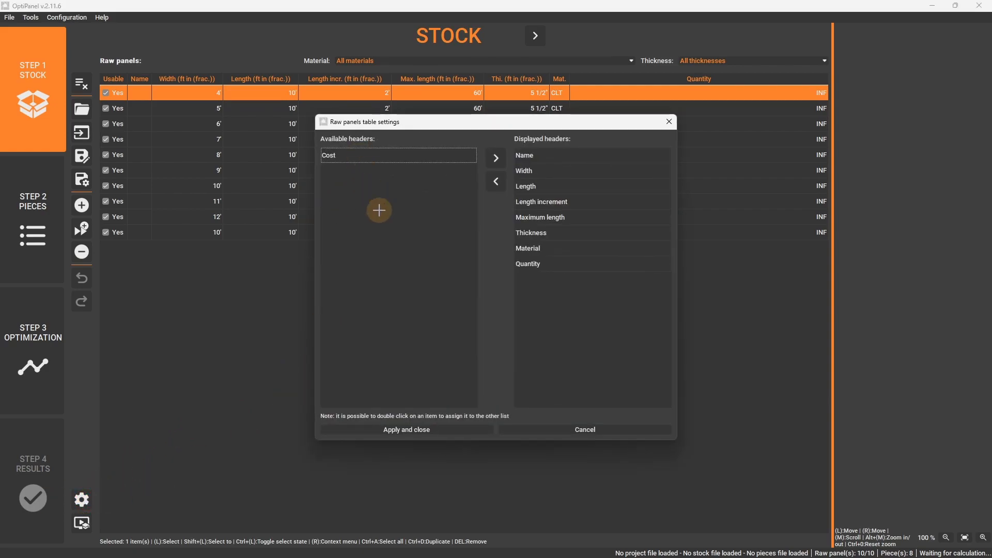
left_click_drag(543, 201, 573, 235)
left_click(590, 429)
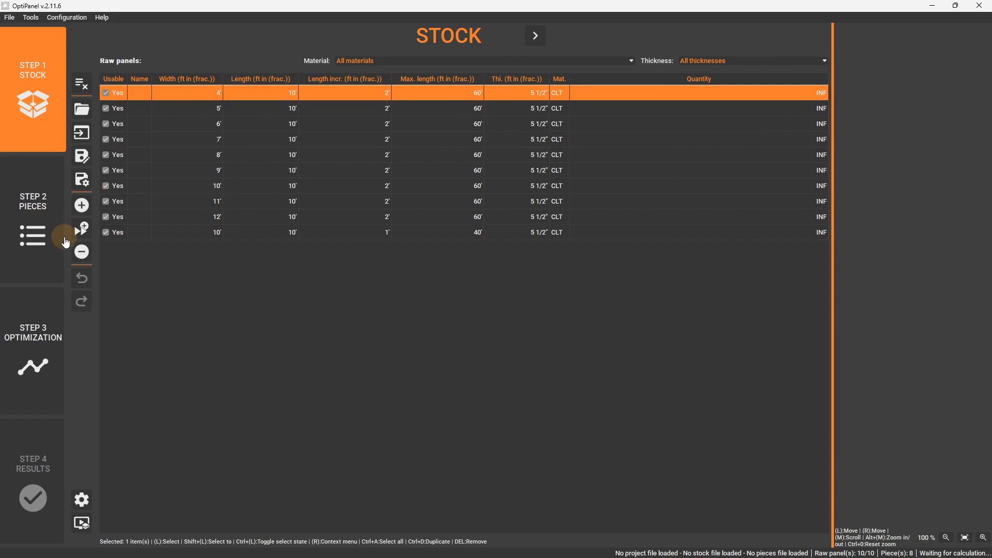
Run the optimization calculation with the current settings and bring the resulting nesting back into cadwork 3D.
left_click(39, 352)
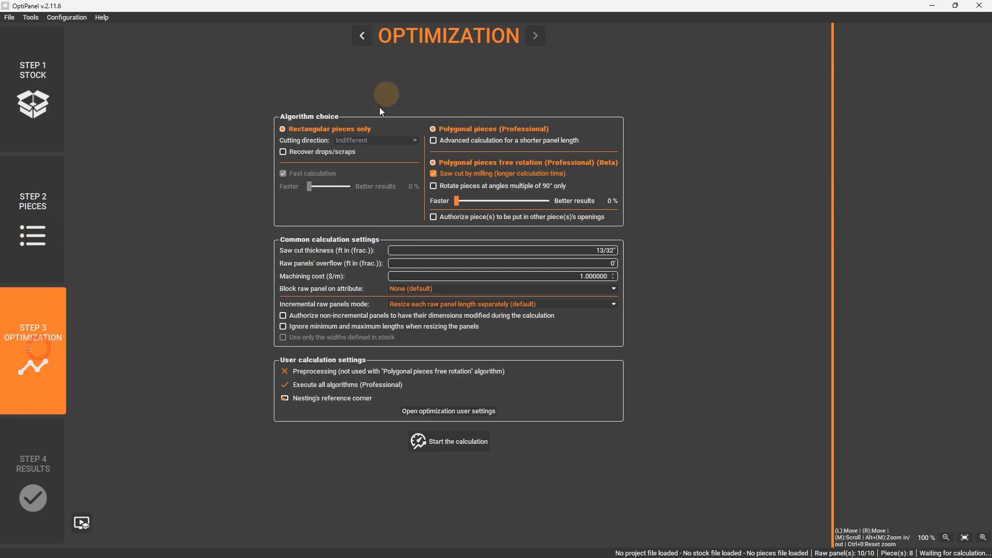
left_click(459, 445)
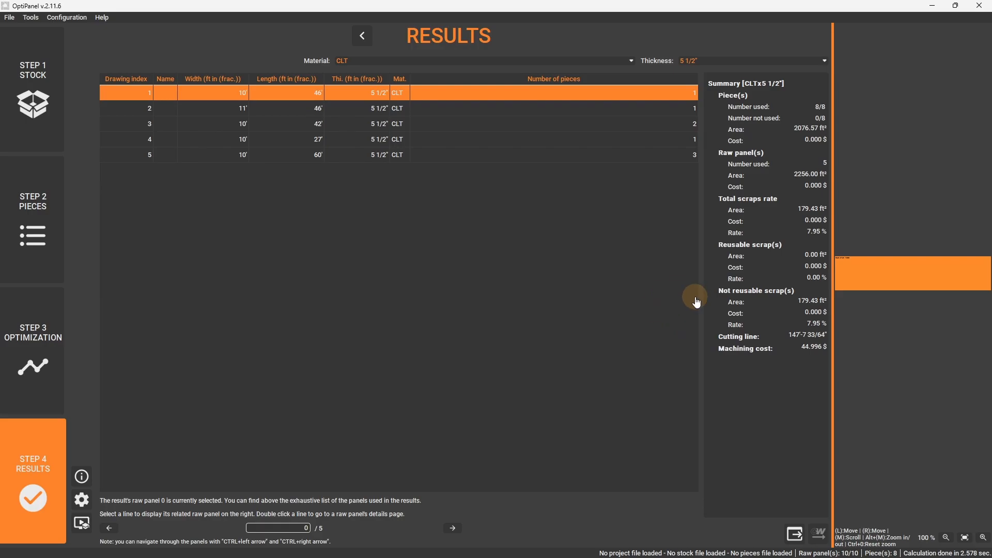
left_click(980, 6)
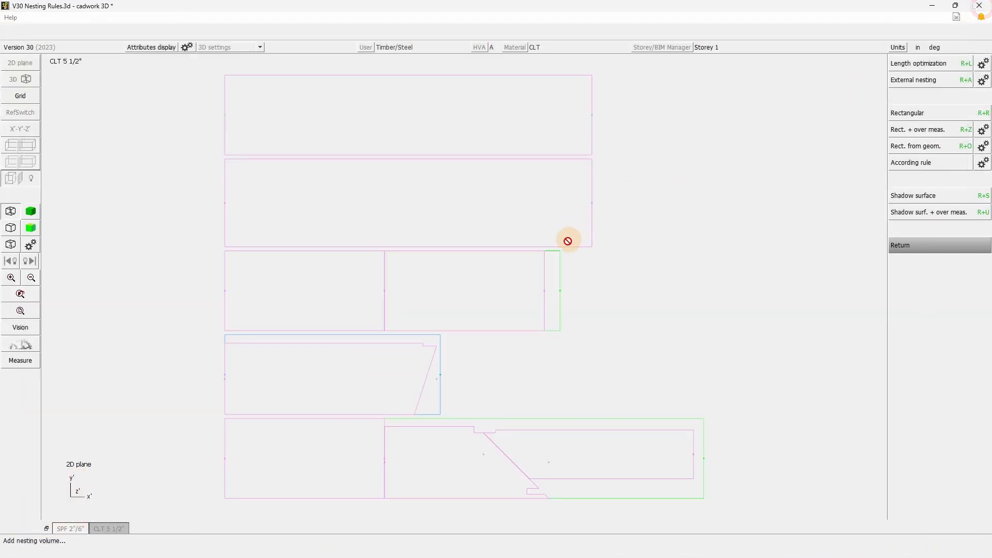
left_click(661, 357)
left_click(646, 376)
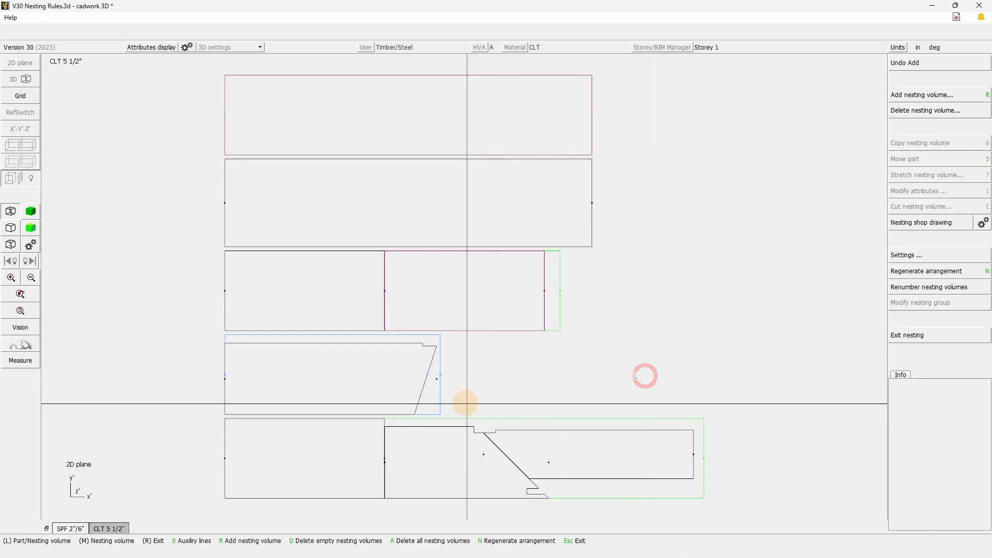
Examine the dimensions and colours of the three lowest optimized nesting volumes.
left_click(704, 498)
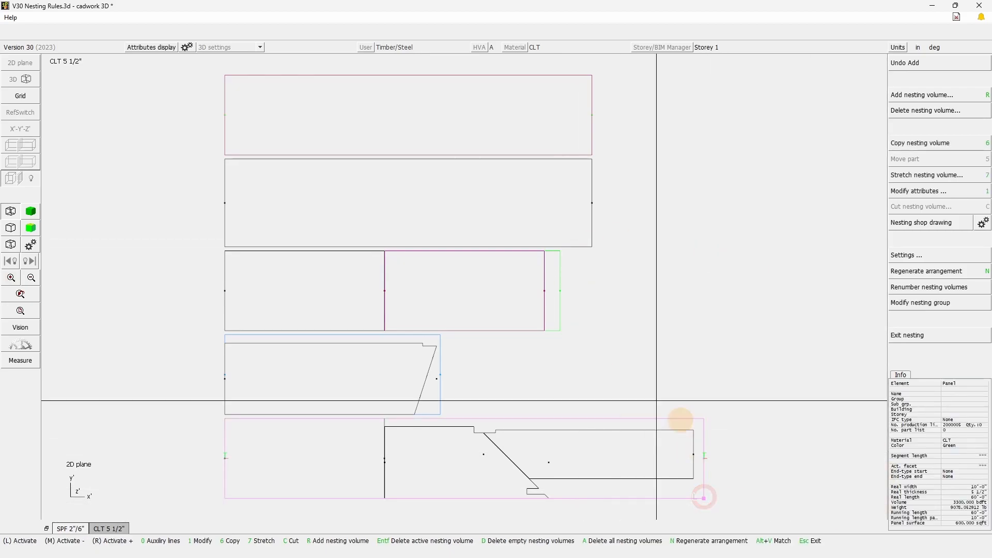
left_click(602, 348)
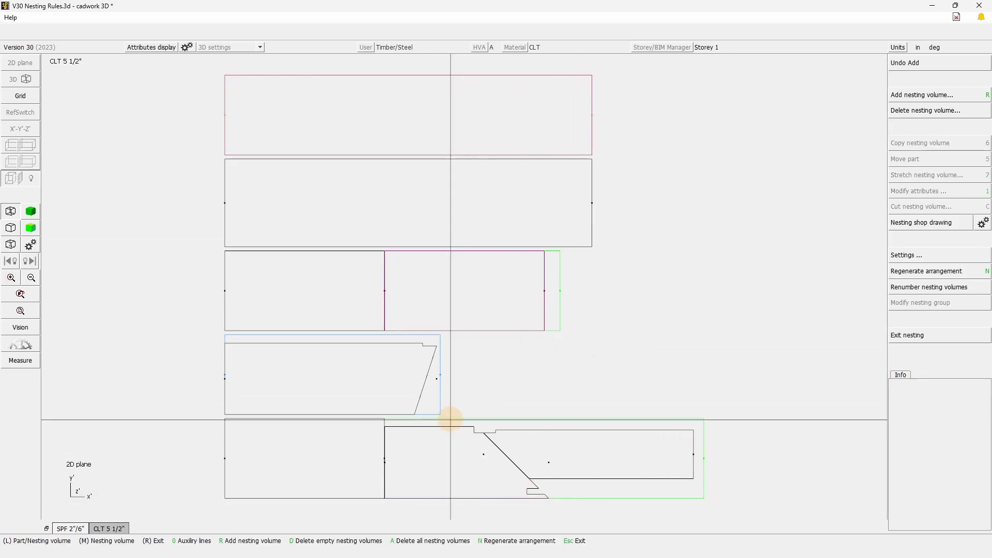
left_click(608, 419)
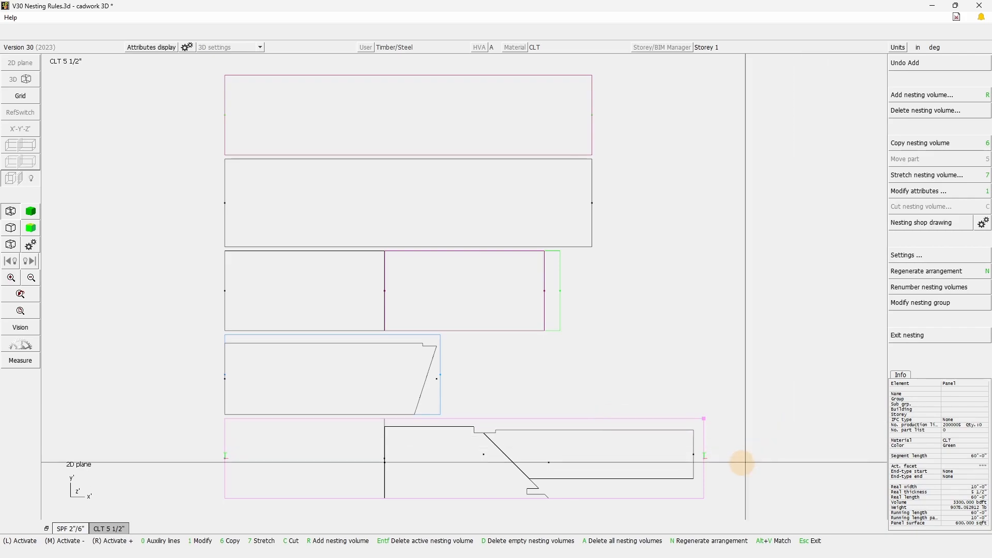
left_click(442, 408)
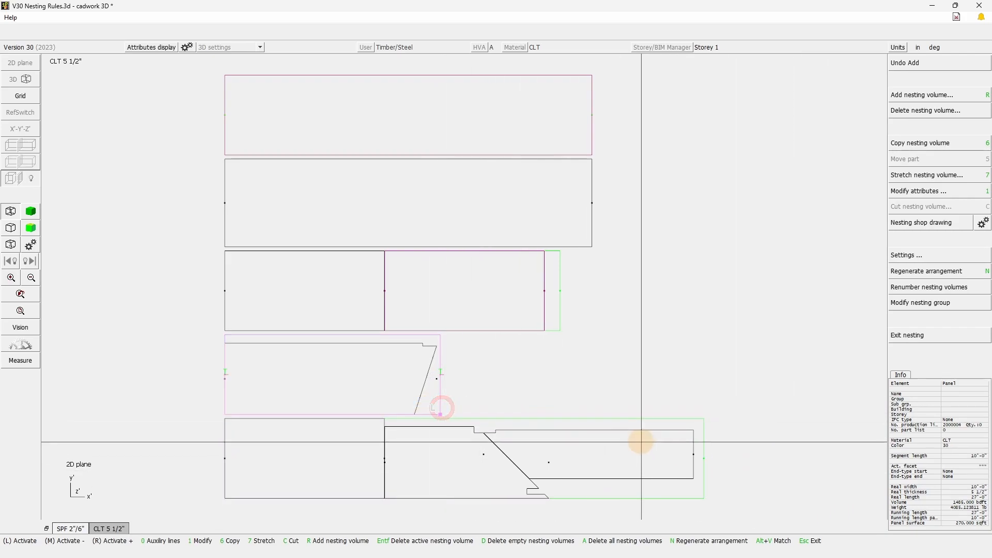
left_click(638, 419)
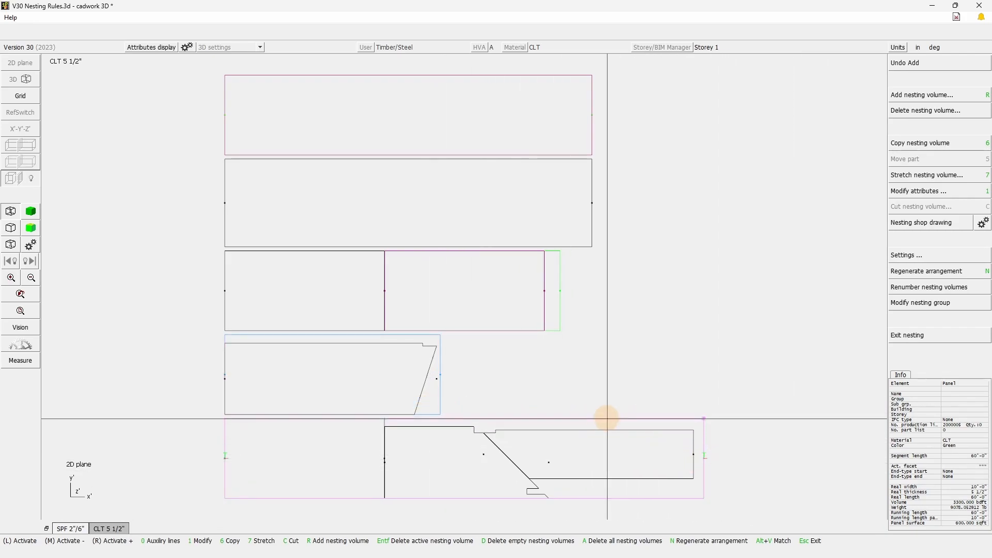
left_click(561, 328)
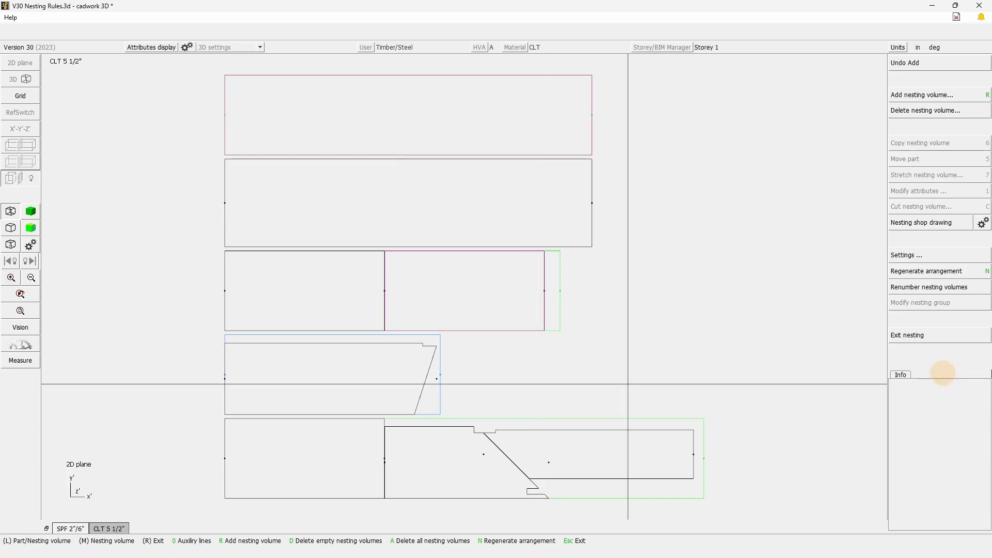
Exit nesting and return to the nesting manager.
left_click(910, 337)
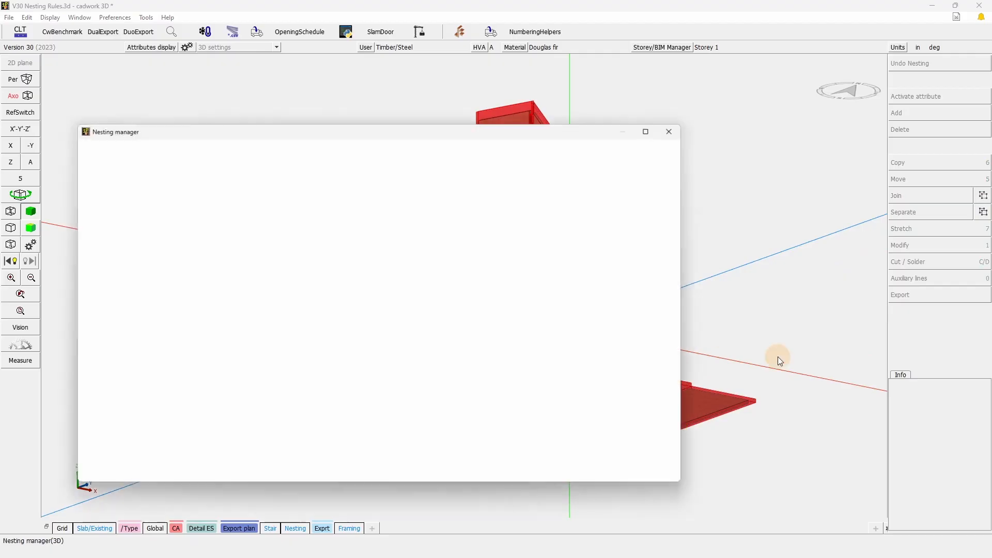